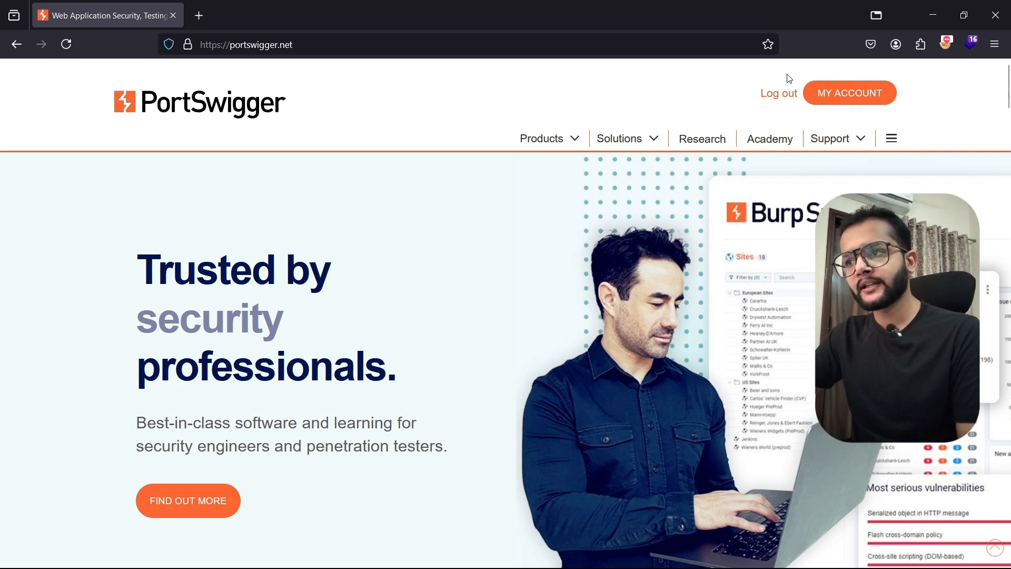
Open the Web Security Academy's page of all topics
{"action": "left_click", "coordinate": [772, 147]}
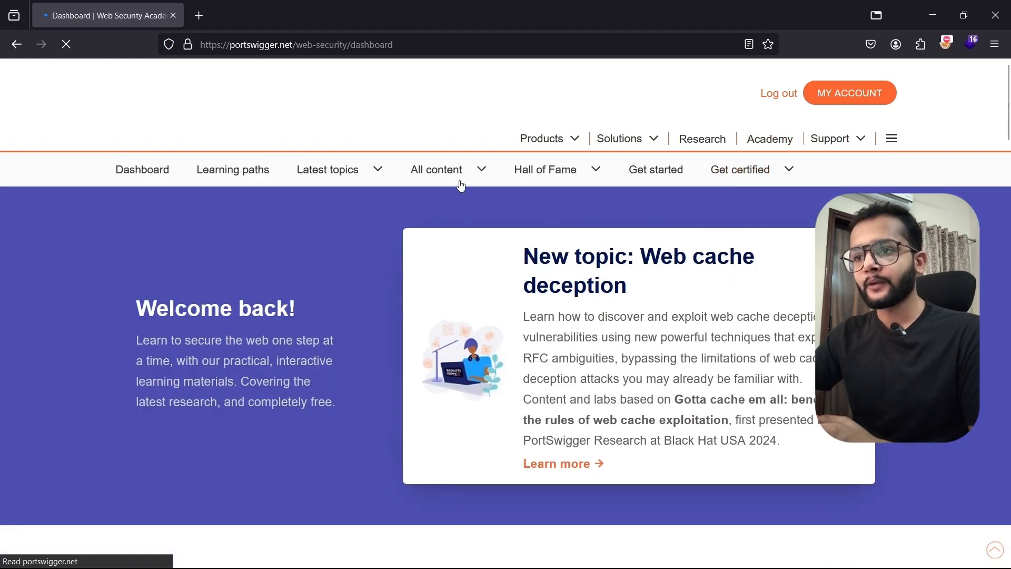
{"action": "left_click", "coordinate": [461, 185]}
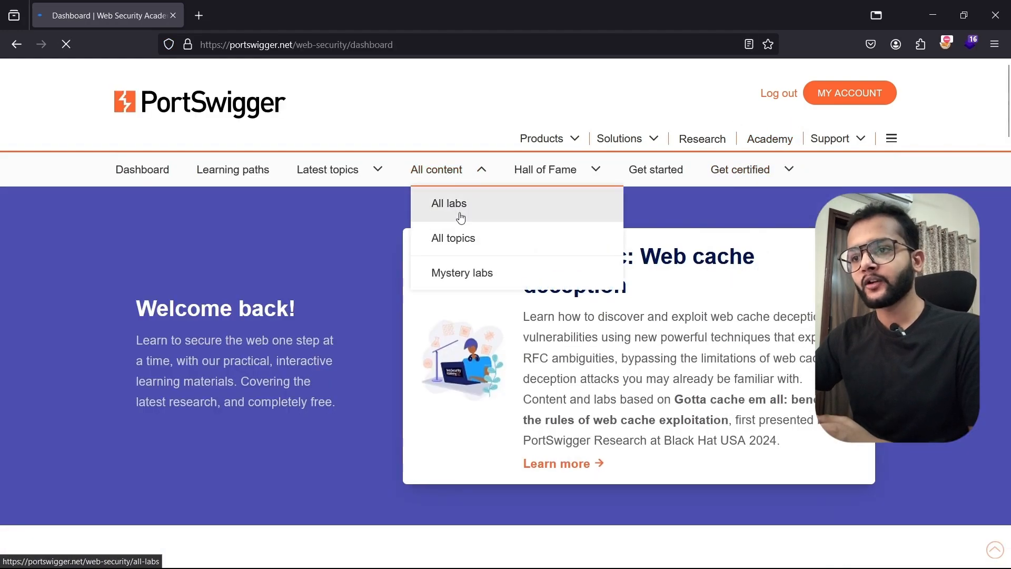
{"action": "left_click", "coordinate": [455, 250]}
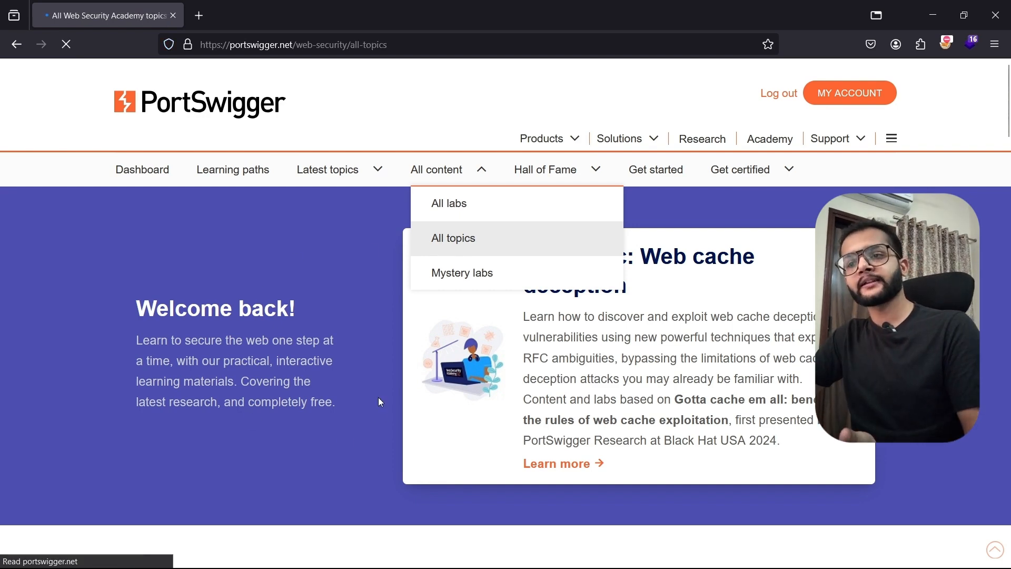
Find the Information disclosure topic under the server-side topics and open its full list of labs
{"action": "scroll", "coordinate": [404, 362], "scroll_direction": "down", "scroll_amount": 8}
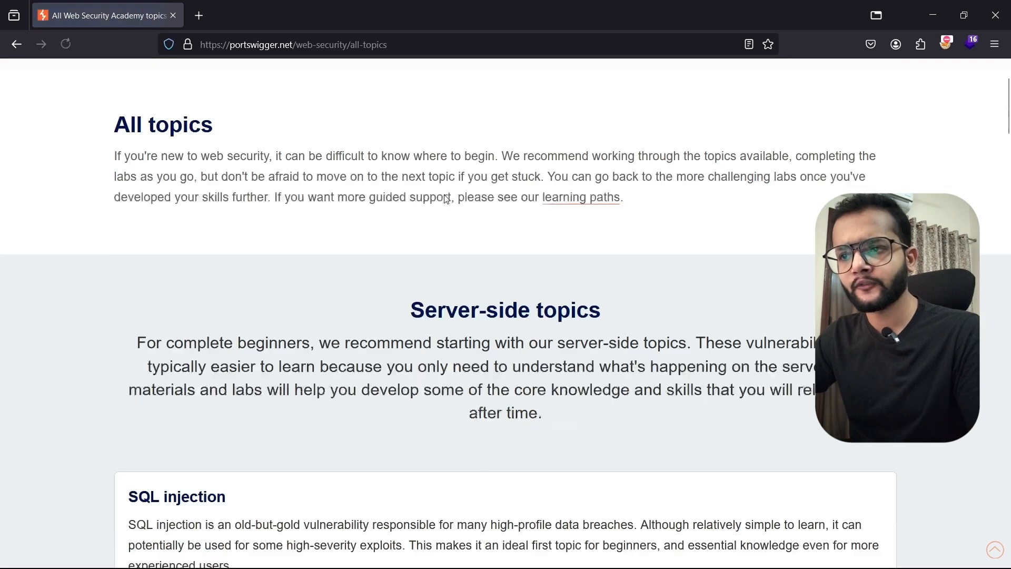
{"action": "scroll", "coordinate": [419, 199], "scroll_direction": "down", "scroll_amount": 3}
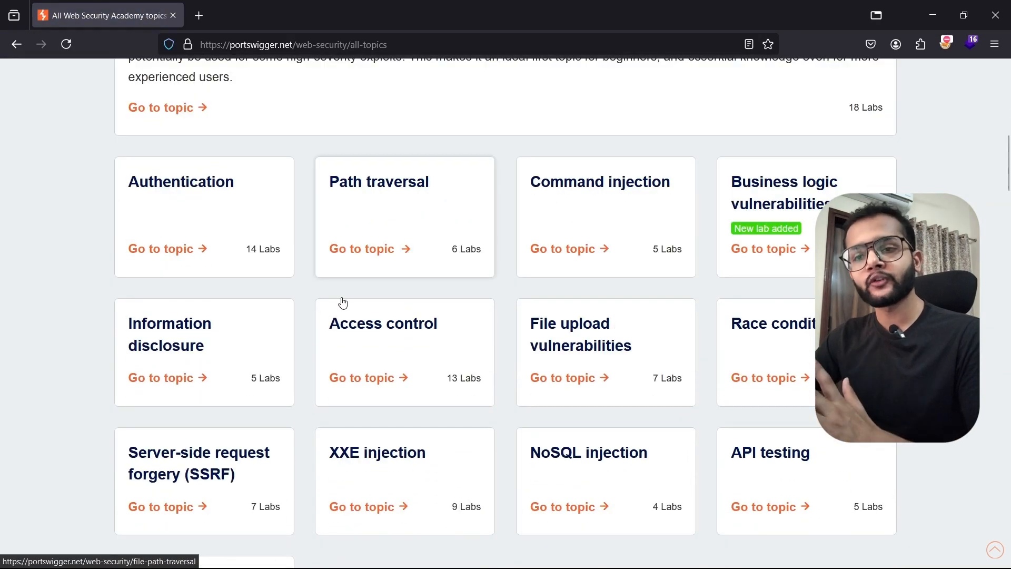
{"action": "left_click", "coordinate": [174, 390]}
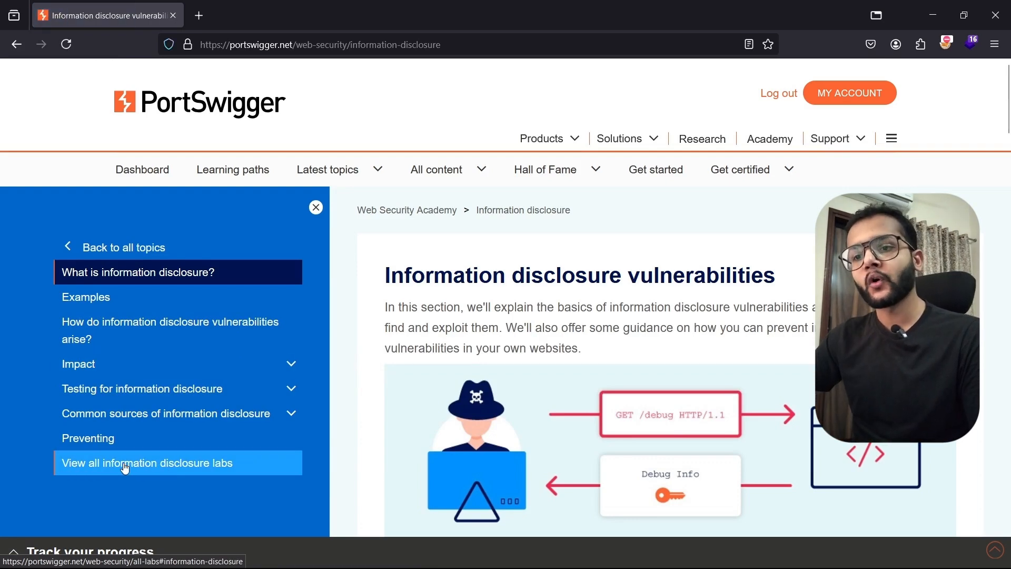
{"action": "left_click", "coordinate": [179, 466]}
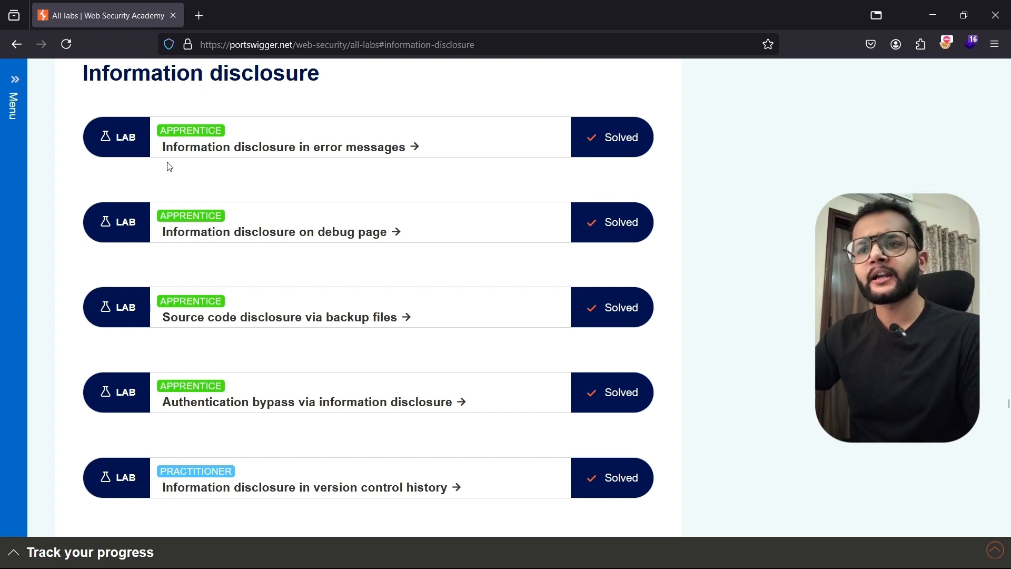
Open the lab "Information disclosure in error messages" in a separate tab and launch its lab environment
{"action": "right_click", "coordinate": [239, 150]}
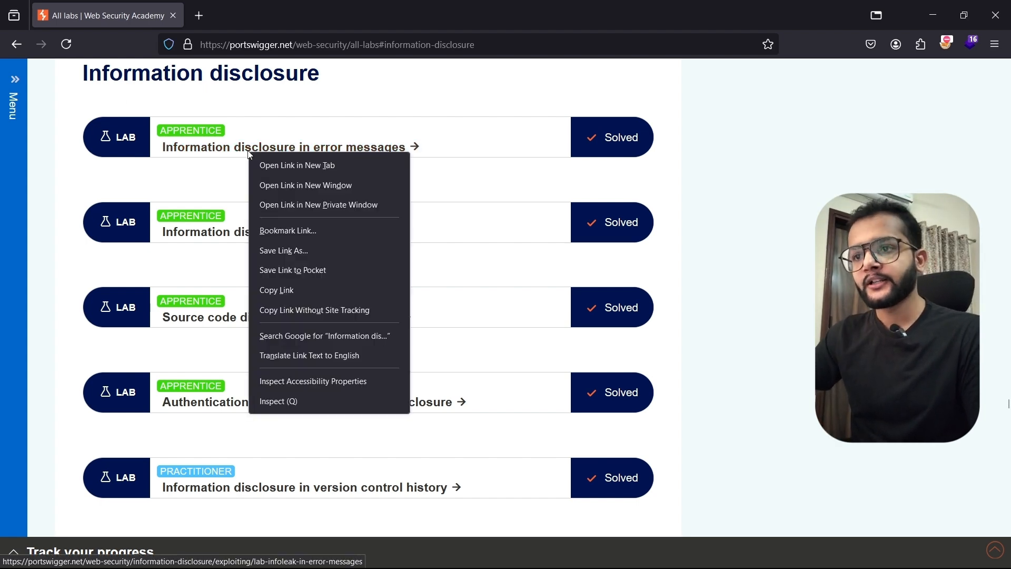
{"action": "left_click", "coordinate": [269, 168]}
{"action": "left_click", "coordinate": [259, 6]}
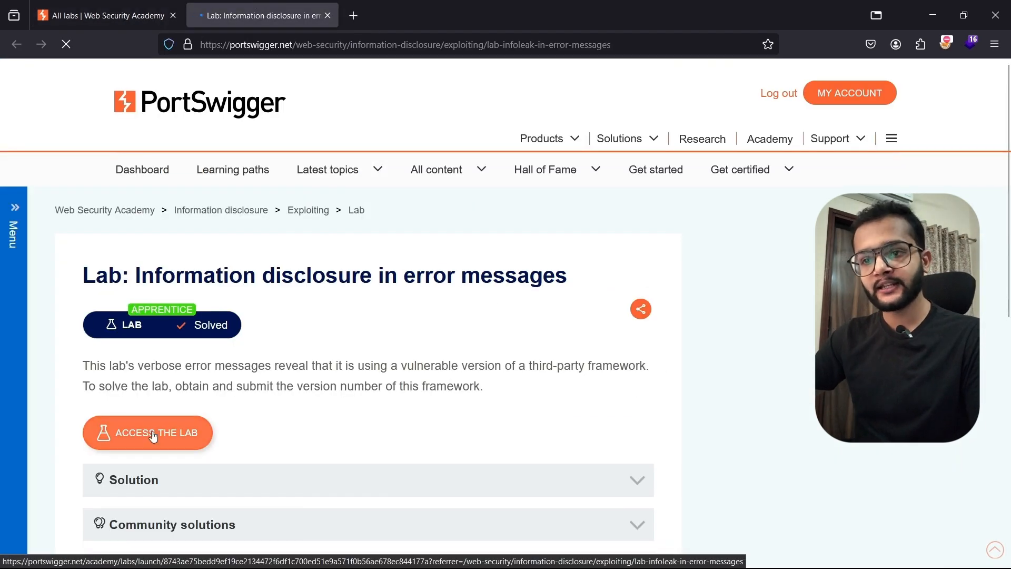
{"action": "left_click", "coordinate": [153, 436]}
Read the lab description to identify the vulnerability and what has to be submitted to solve it
{"action": "left_click", "coordinate": [248, 17]}
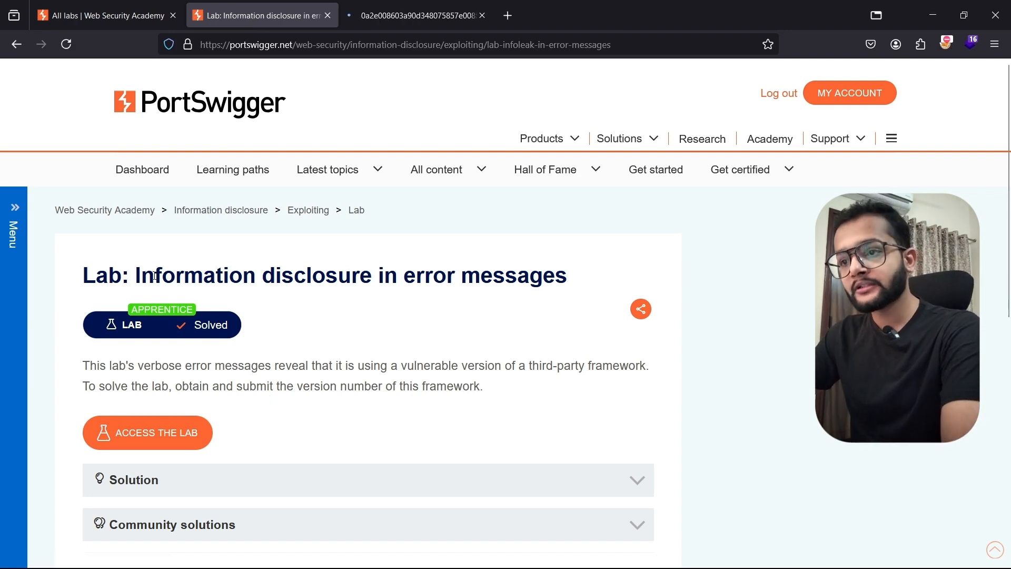
{"action": "left_click_drag", "start_coordinate": [136, 275], "coordinate": [571, 279]}
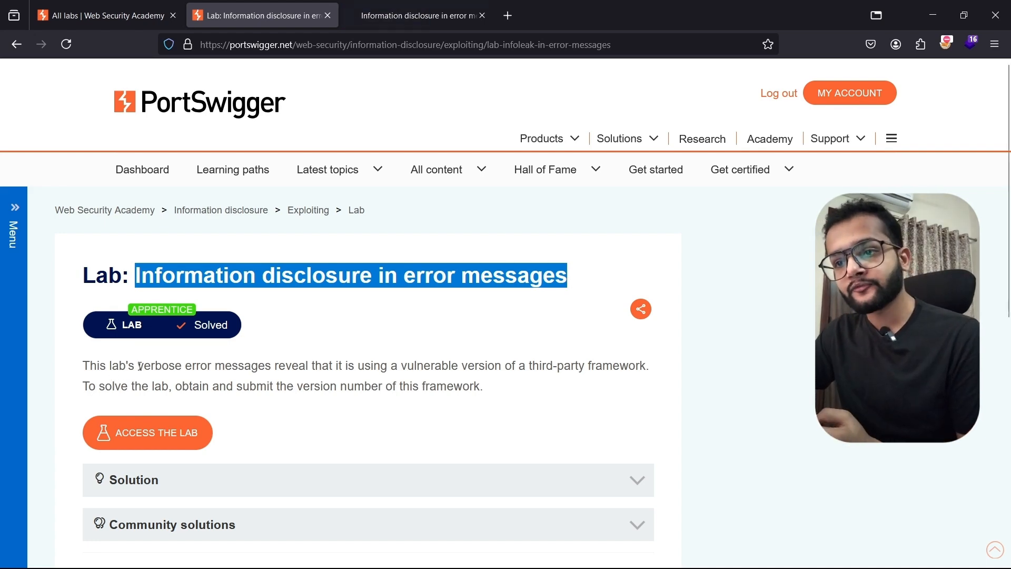
{"action": "left_click", "coordinate": [220, 365]}
{"action": "left_click_drag", "start_coordinate": [220, 366], "coordinate": [630, 368]}
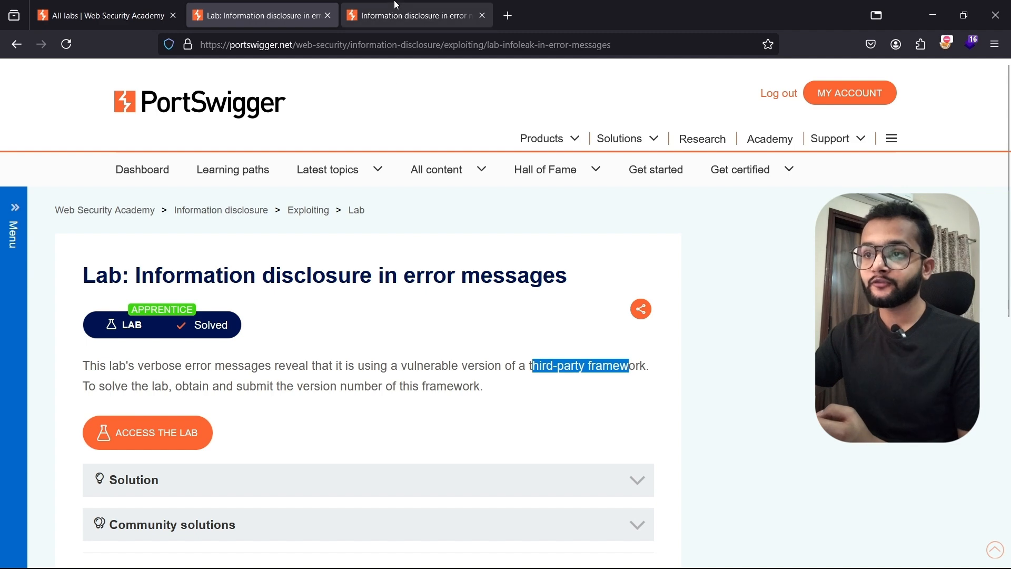
{"action": "left_click", "coordinate": [411, 15]}
{"action": "left_click", "coordinate": [303, 19]}
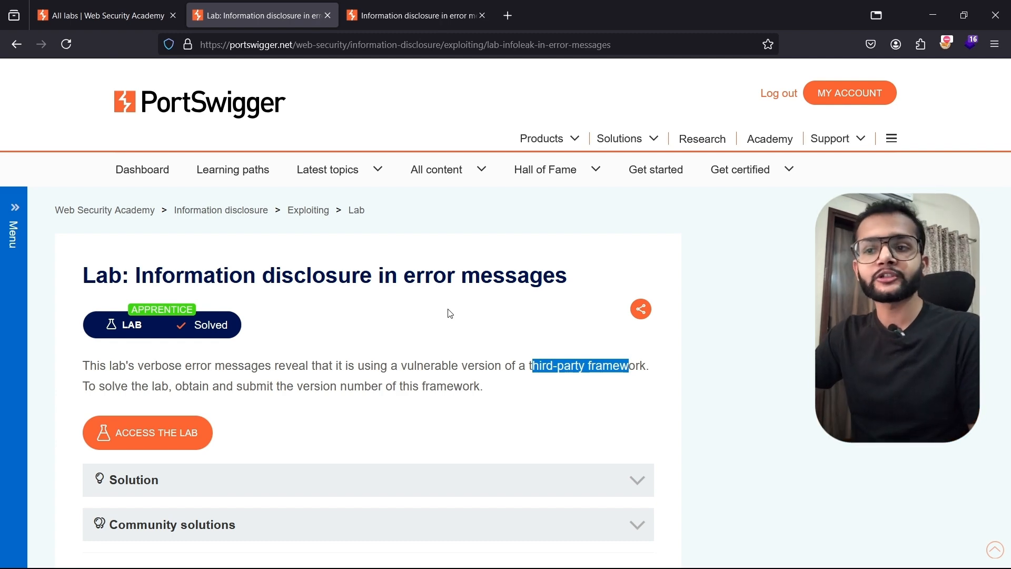
{"action": "left_click_drag", "start_coordinate": [185, 387], "coordinate": [499, 389]}
{"action": "left_click", "coordinate": [498, 389]}
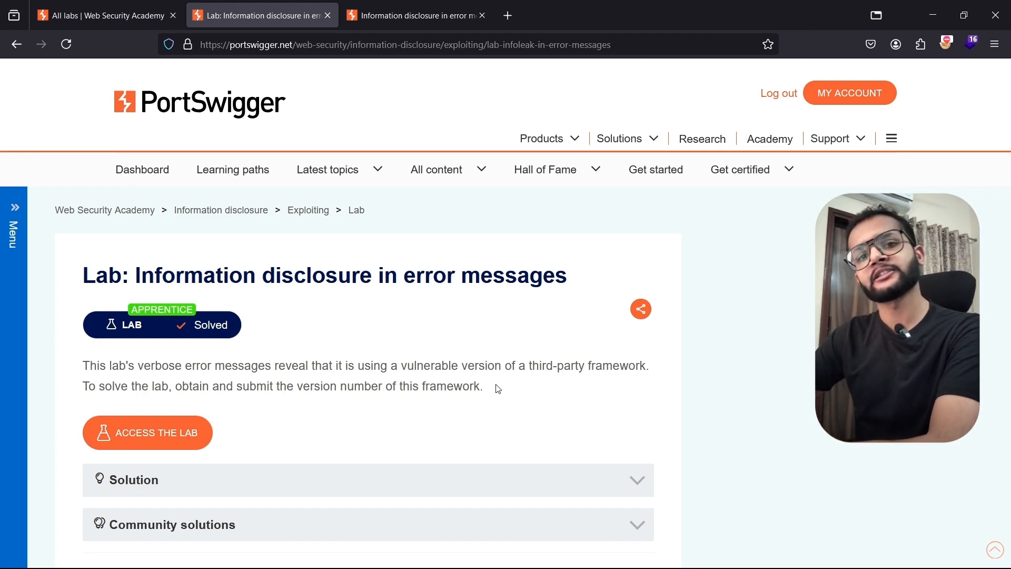
Switch to the launched lab's shop site and check its solution prompt, closing it without entering an answer
{"action": "left_click", "coordinate": [406, 16]}
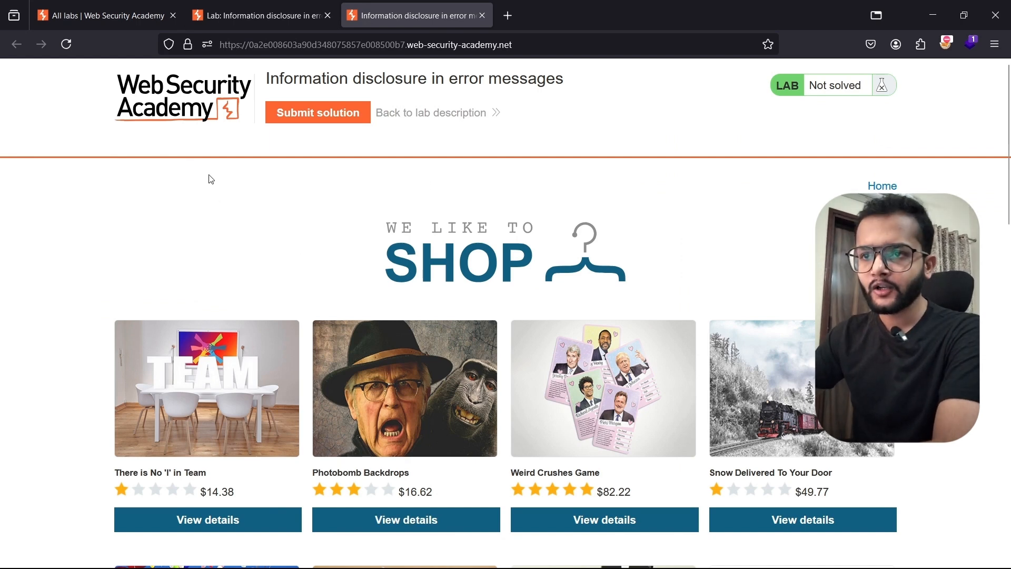
{"action": "left_click", "coordinate": [298, 116]}
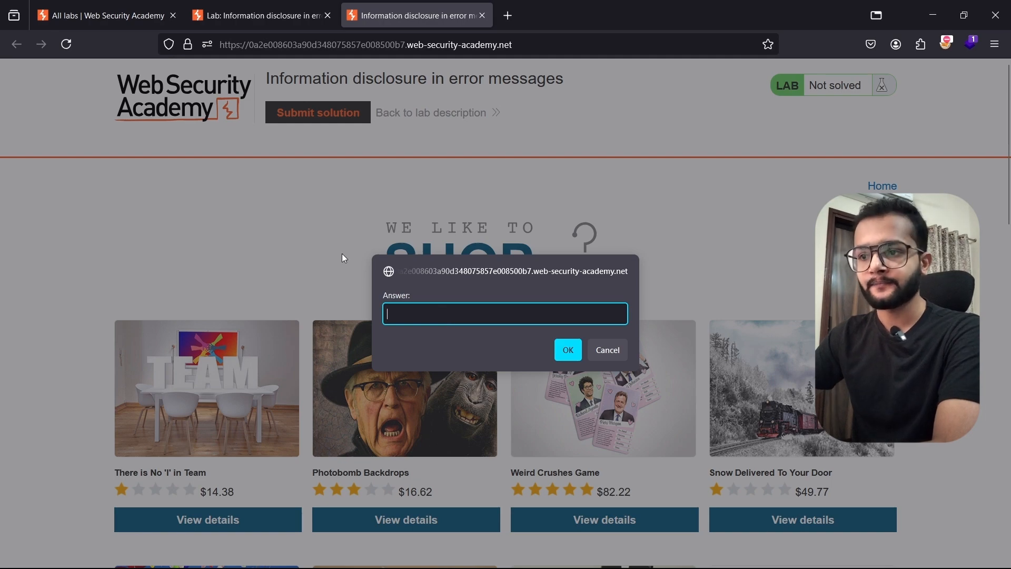
{"action": "left_click", "coordinate": [566, 355]}
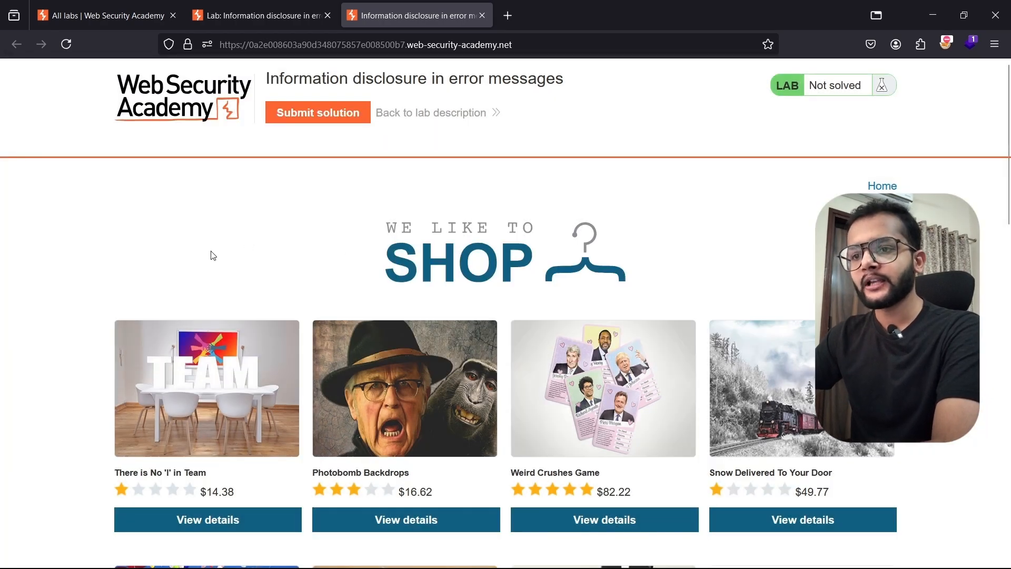
Browse the shop's products, read the description of The Lazy Dog, and return to the product list
{"action": "scroll", "coordinate": [213, 255], "scroll_direction": "down", "scroll_amount": 5}
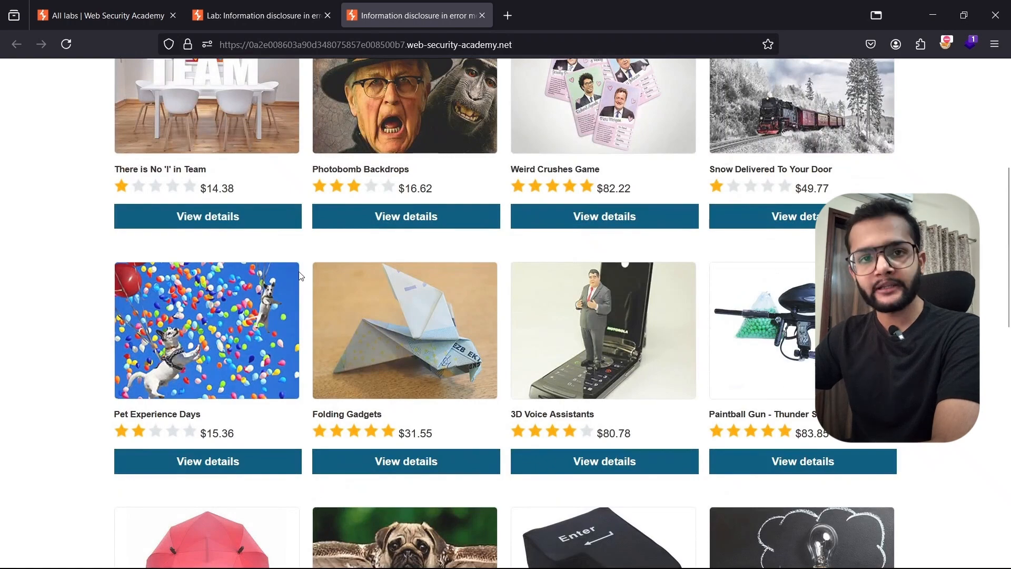
{"action": "scroll", "coordinate": [389, 258], "scroll_direction": "down", "scroll_amount": 8}
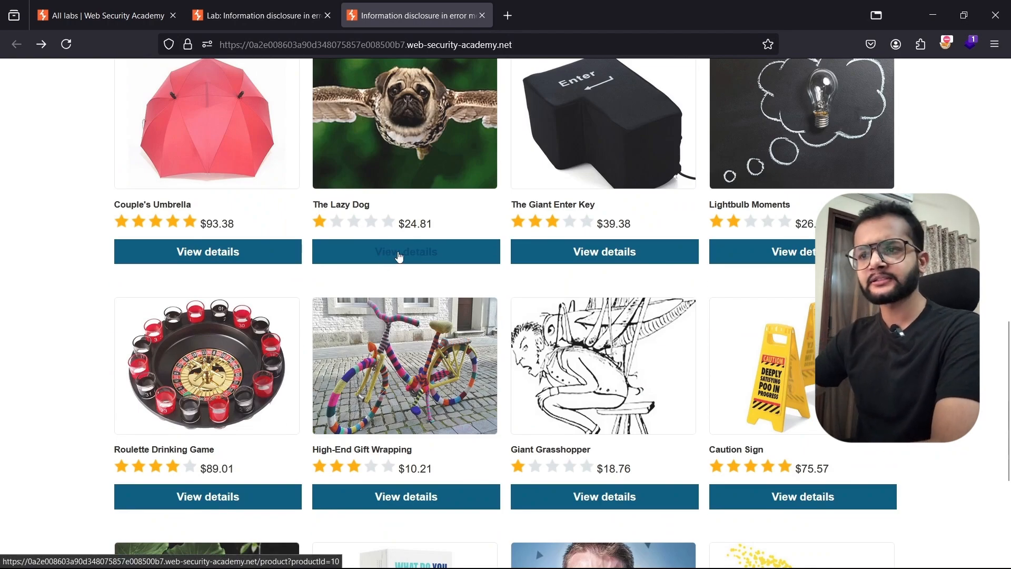
{"action": "left_click", "coordinate": [399, 257]}
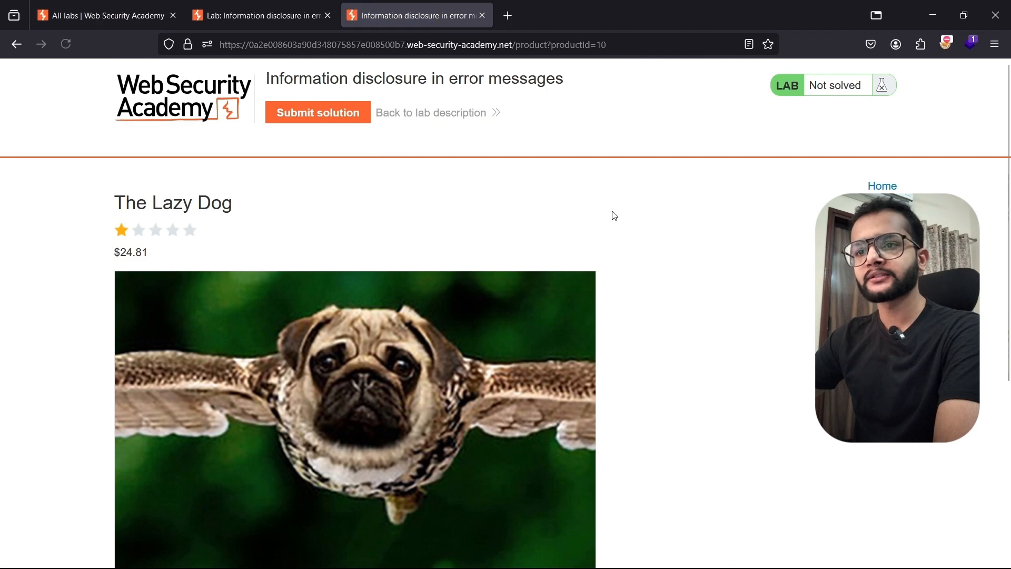
{"action": "scroll", "coordinate": [676, 275], "scroll_direction": "down", "scroll_amount": 5}
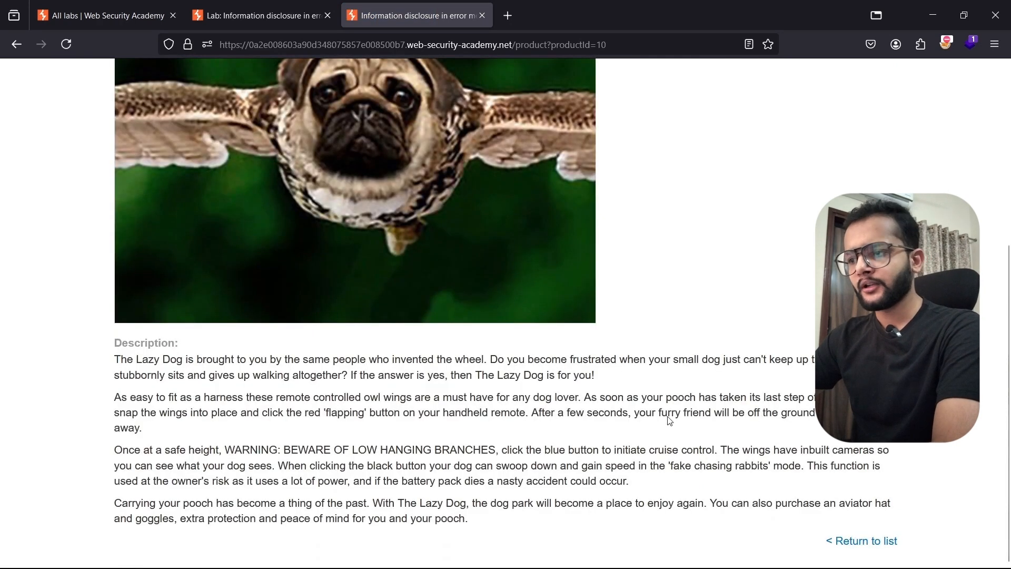
{"action": "left_click_drag", "start_coordinate": [105, 345], "coordinate": [444, 503]}
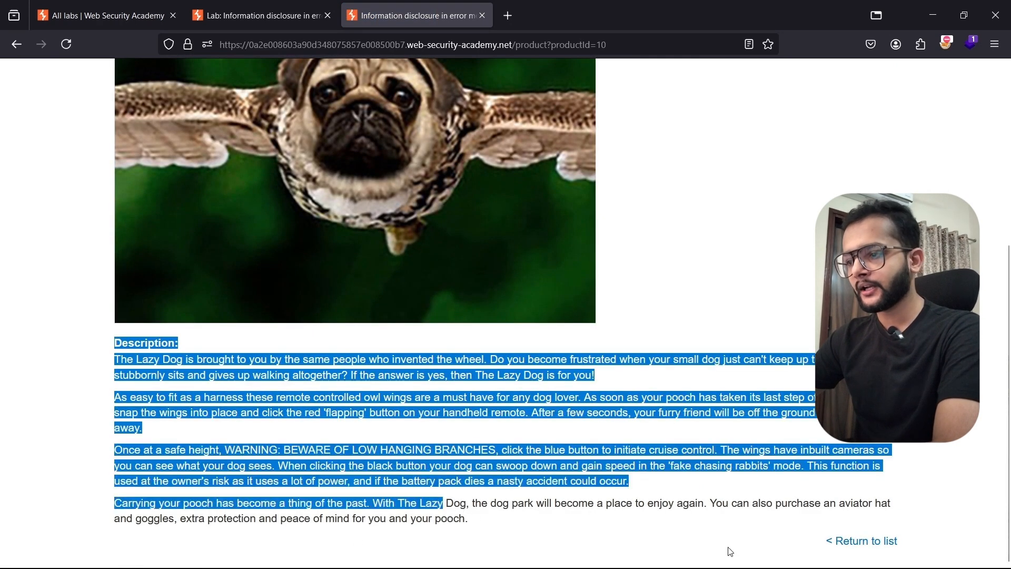
{"action": "left_click", "coordinate": [834, 540]}
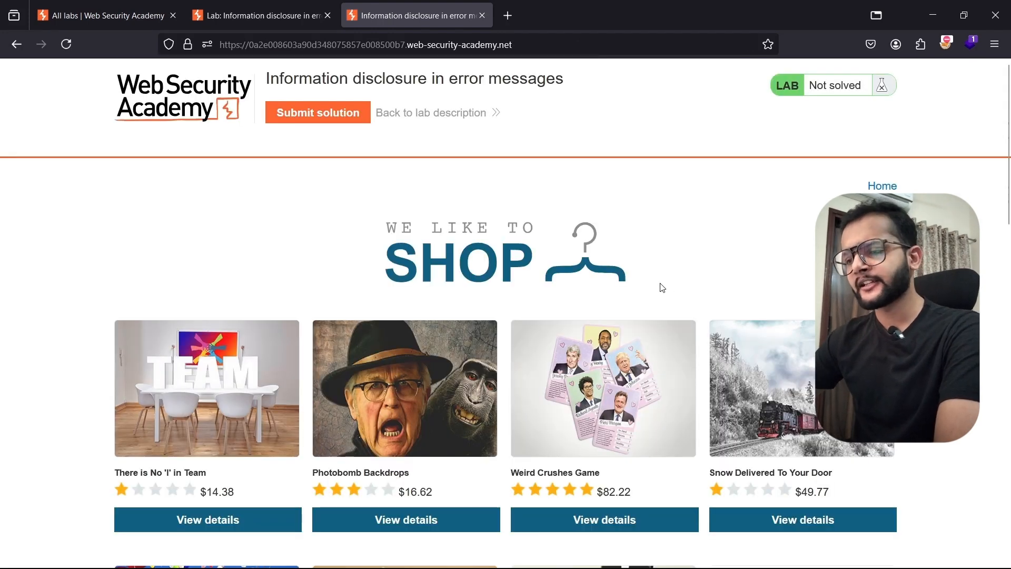
Open the Photobomb Backdrops product and reload its page with the productId parameter set to abc
{"action": "left_click", "coordinate": [374, 520]}
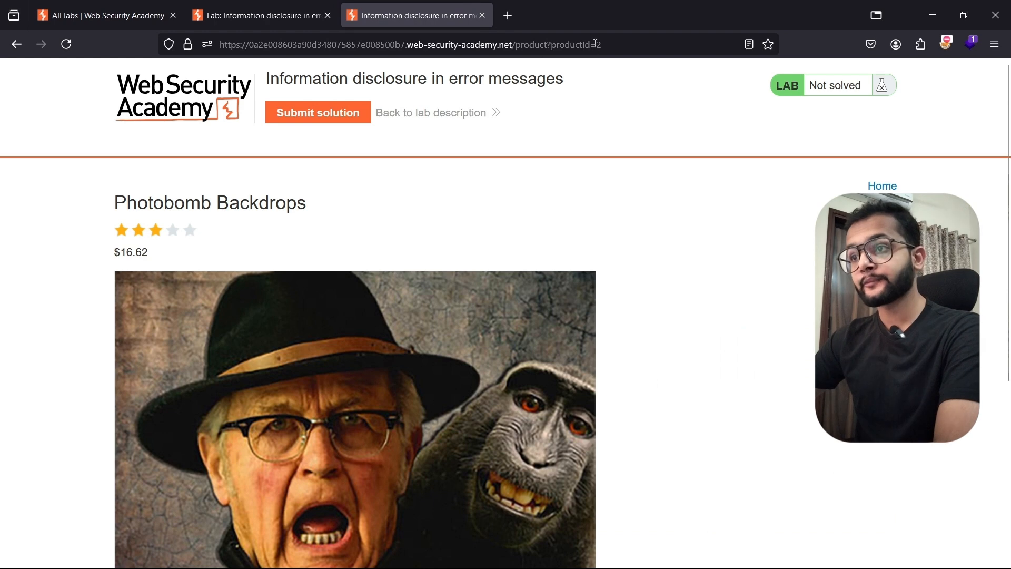
{"action": "left_click_drag", "start_coordinate": [596, 44], "coordinate": [608, 44]}
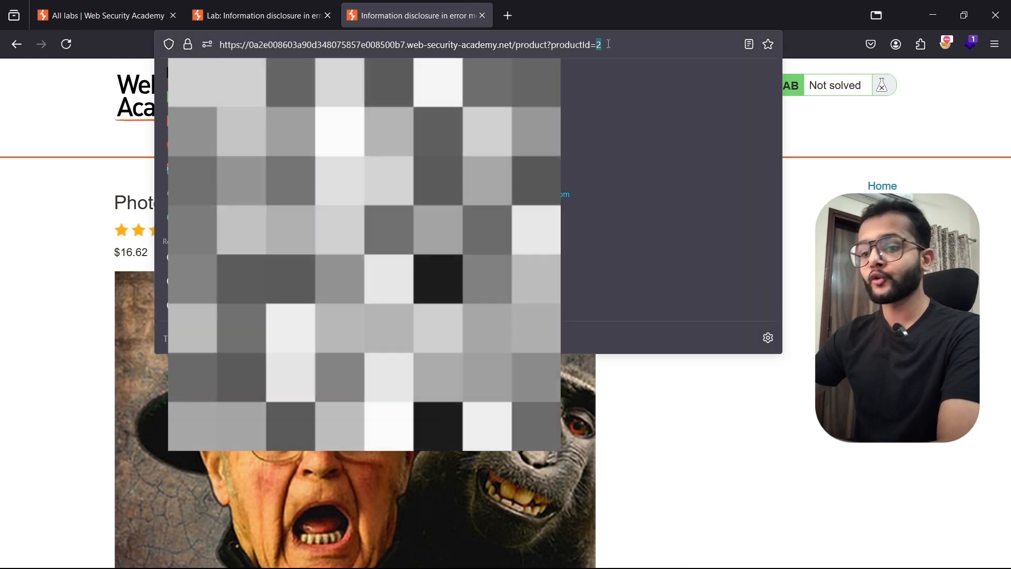
{"action": "type", "text": "abc"}
{"action": "key", "text": "Return"}
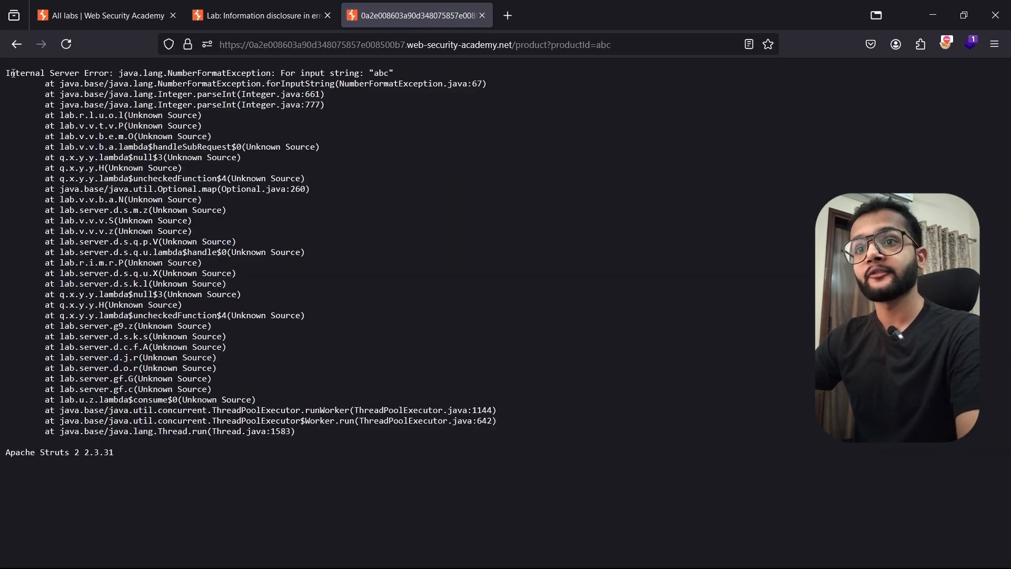
Examine the internal server error and its Java stack trace line by line for disclosed framework details
{"action": "mouse_move", "coordinate": [8, 73]}
{"action": "left_mouse_down"}
{"action": "mouse_move", "coordinate": [419, 85]}
{"action": "mouse_move", "coordinate": [508, 244]}
{"action": "left_mouse_up"}
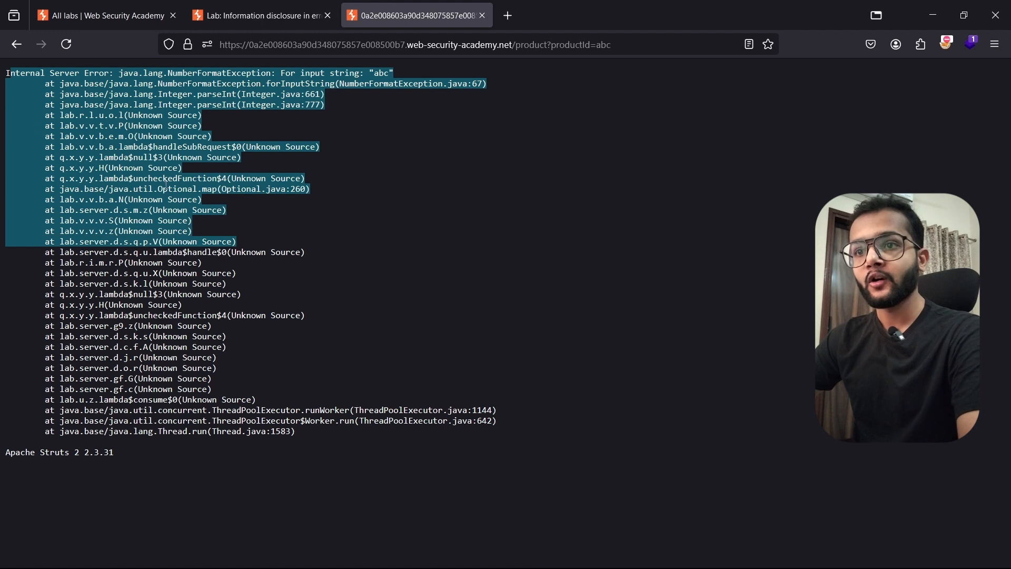
{"action": "left_click", "coordinate": [65, 97]}
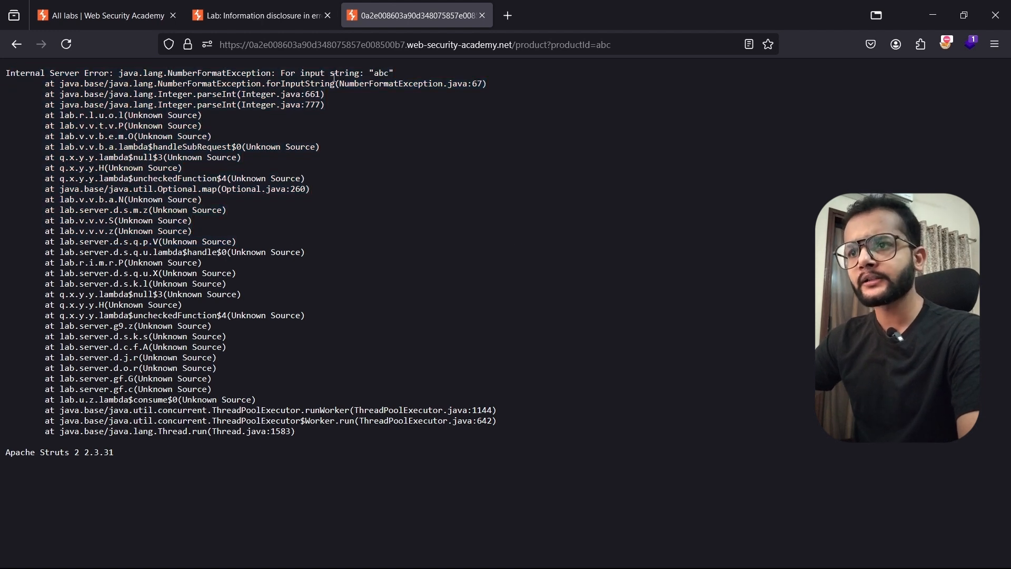
{"action": "left_click_drag", "start_coordinate": [10, 74], "coordinate": [389, 83]}
{"action": "left_click_drag", "start_coordinate": [55, 115], "coordinate": [114, 116]}
{"action": "left_click_drag", "start_coordinate": [64, 148], "coordinate": [123, 169]}
{"action": "left_click_drag", "start_coordinate": [93, 242], "coordinate": [138, 243]}
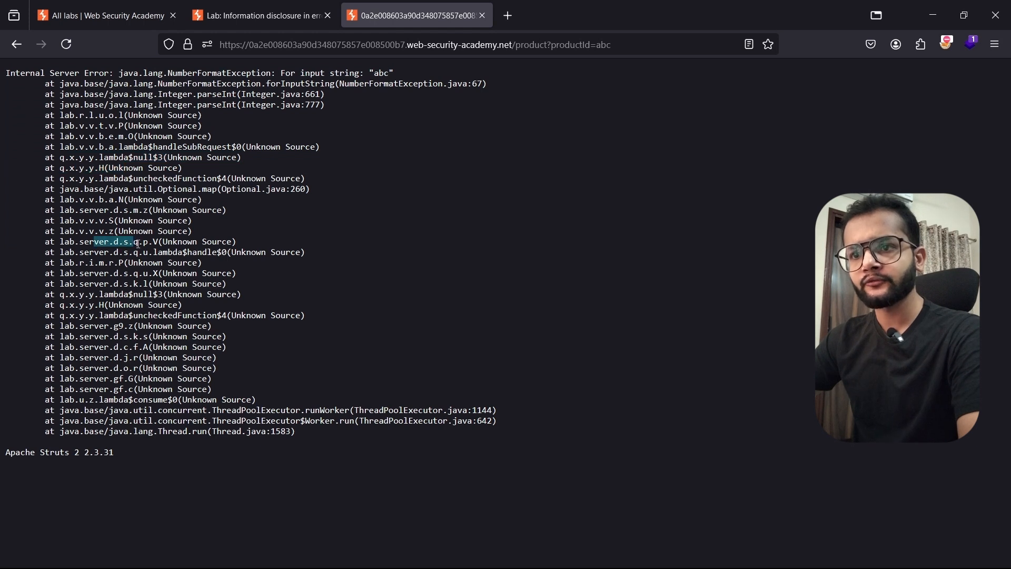
{"action": "left_click_drag", "start_coordinate": [73, 252], "coordinate": [114, 263]}
{"action": "mouse_move", "coordinate": [89, 316]}
{"action": "left_mouse_down"}
{"action": "mouse_move", "coordinate": [119, 327]}
{"action": "mouse_move", "coordinate": [139, 369]}
{"action": "mouse_move", "coordinate": [124, 390]}
{"action": "left_mouse_up"}
{"action": "left_click_drag", "start_coordinate": [113, 410], "coordinate": [129, 422]}
{"action": "left_click", "coordinate": [149, 433]}
Copy the framework version line "Apache Struts 2 2.3.31" beneath the stack trace
{"action": "triple_click", "coordinate": [22, 449]}
{"action": "right_click", "coordinate": [44, 454]}
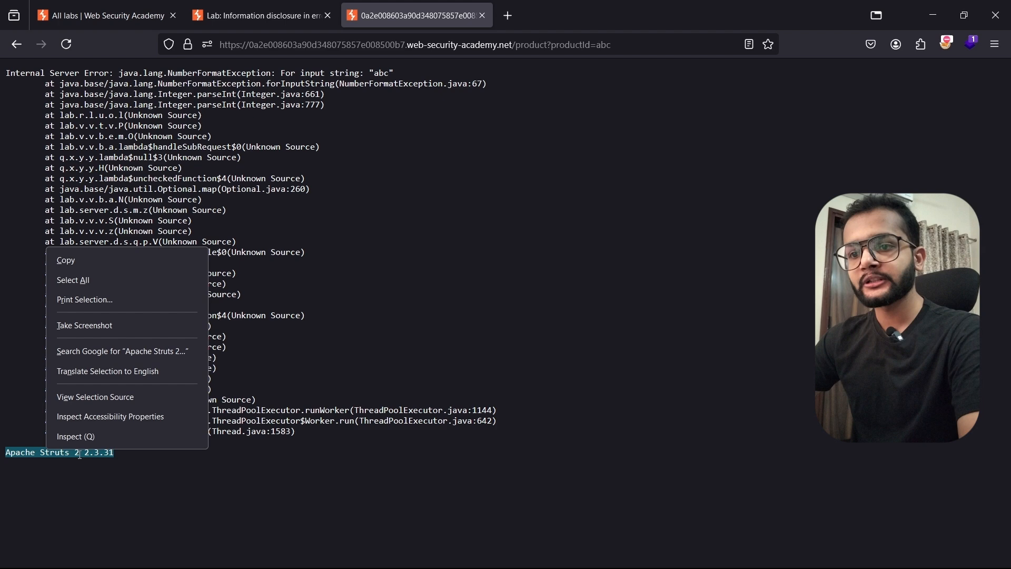
{"action": "left_click", "coordinate": [87, 259]}
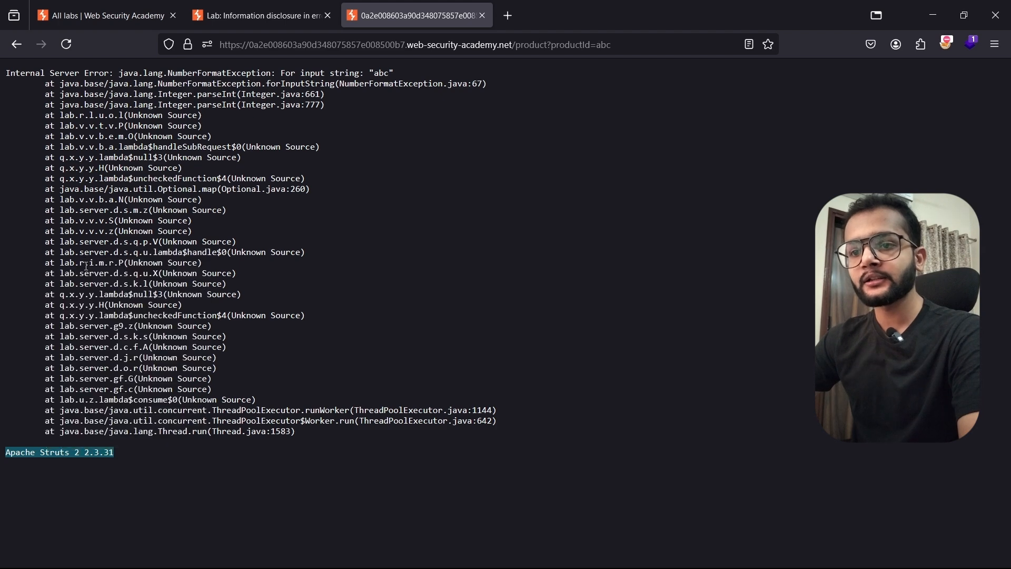
{"action": "left_click", "coordinate": [81, 449]}
Go back to the lab's Photobomb Backdrops page and submit the copied "Apache Struts 2 2.3.31" as the solution
{"action": "left_click", "coordinate": [260, 23]}
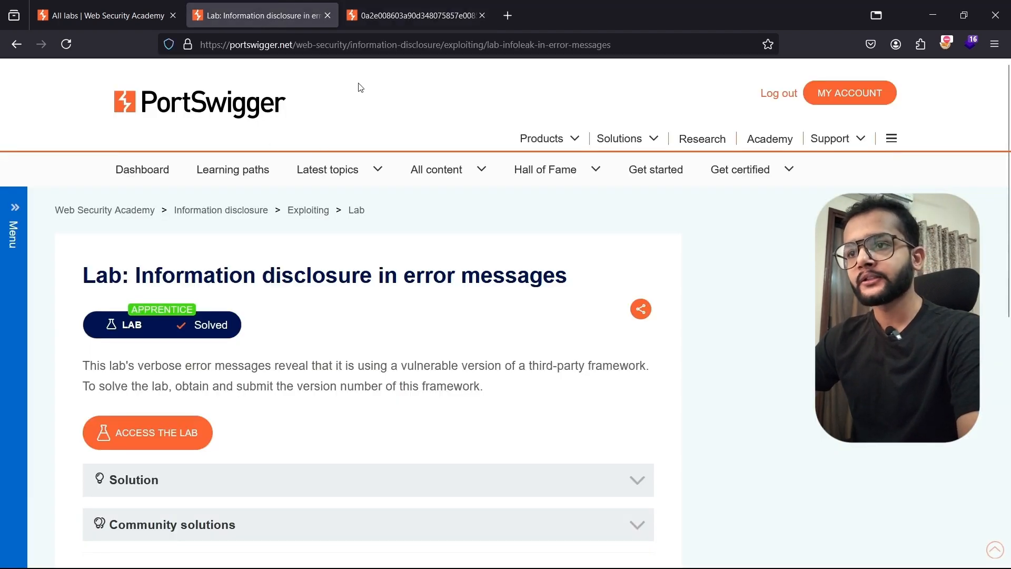
{"action": "left_click", "coordinate": [368, 16]}
{"action": "left_click", "coordinate": [6, 46]}
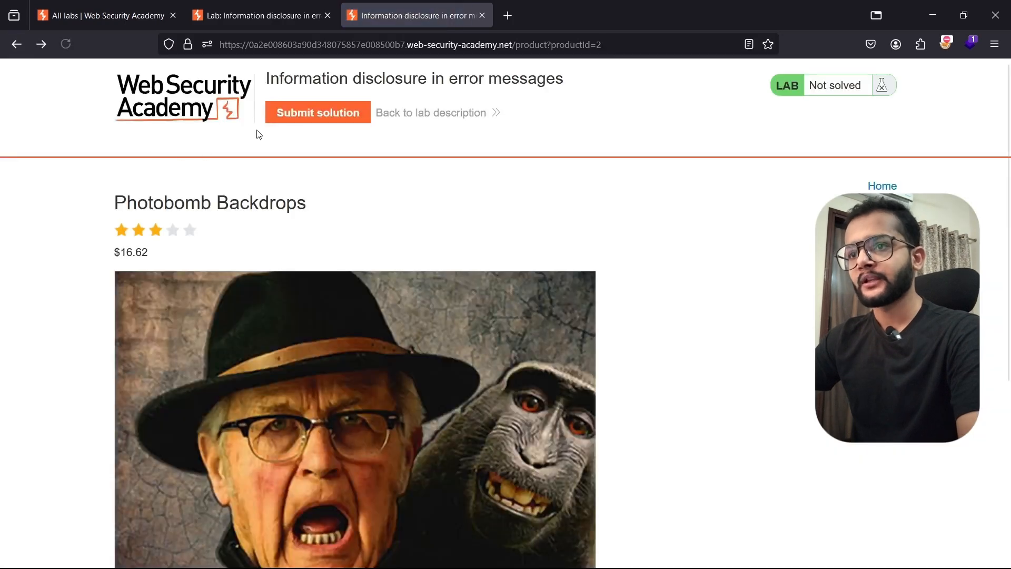
{"action": "left_click", "coordinate": [295, 113]}
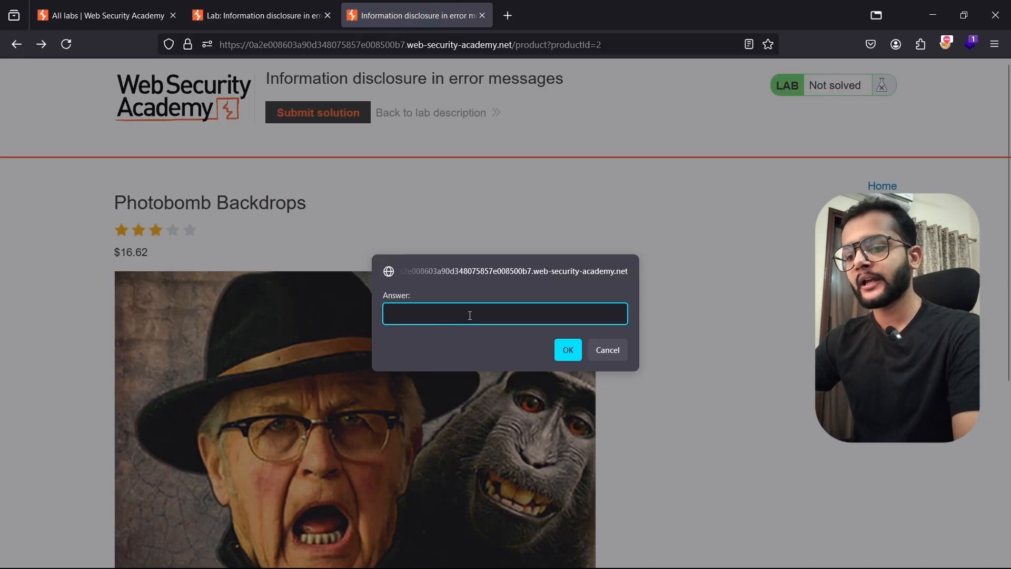
{"action": "key", "text": "ctrl+v"}
{"action": "left_click", "coordinate": [569, 349]}
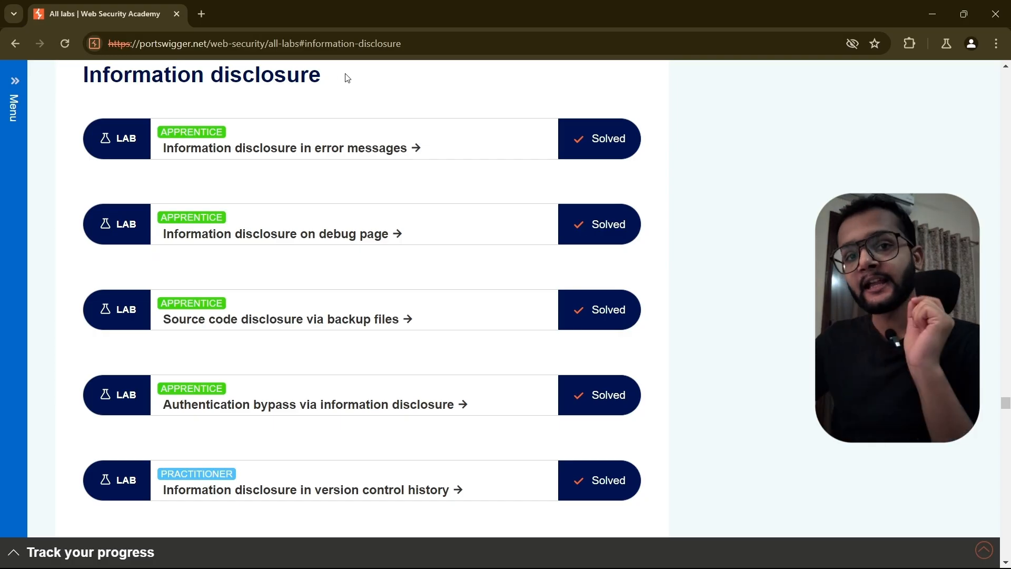
Open the "Information disclosure on debug page" lab description in a new tab, collapse its topic menu and launch the lab
{"action": "right_click", "coordinate": [266, 241]}
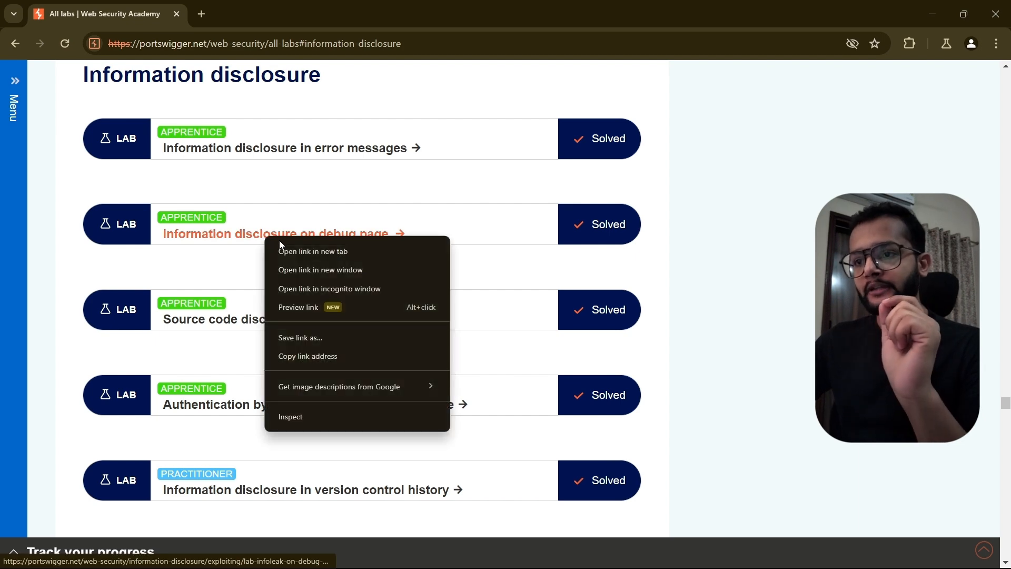
{"action": "left_click", "coordinate": [287, 252]}
{"action": "left_click", "coordinate": [229, 4]}
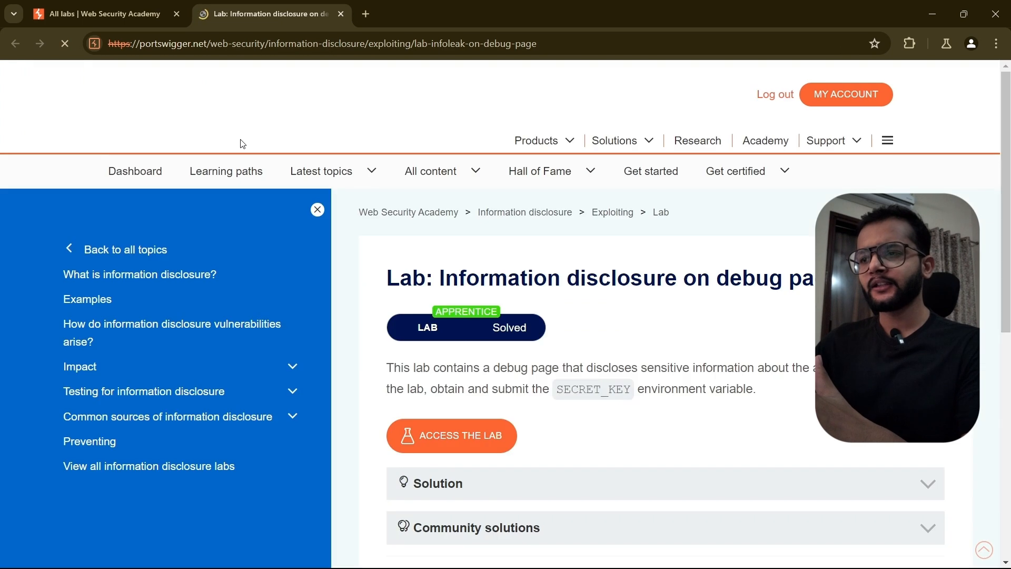
{"action": "left_click", "coordinate": [318, 210]}
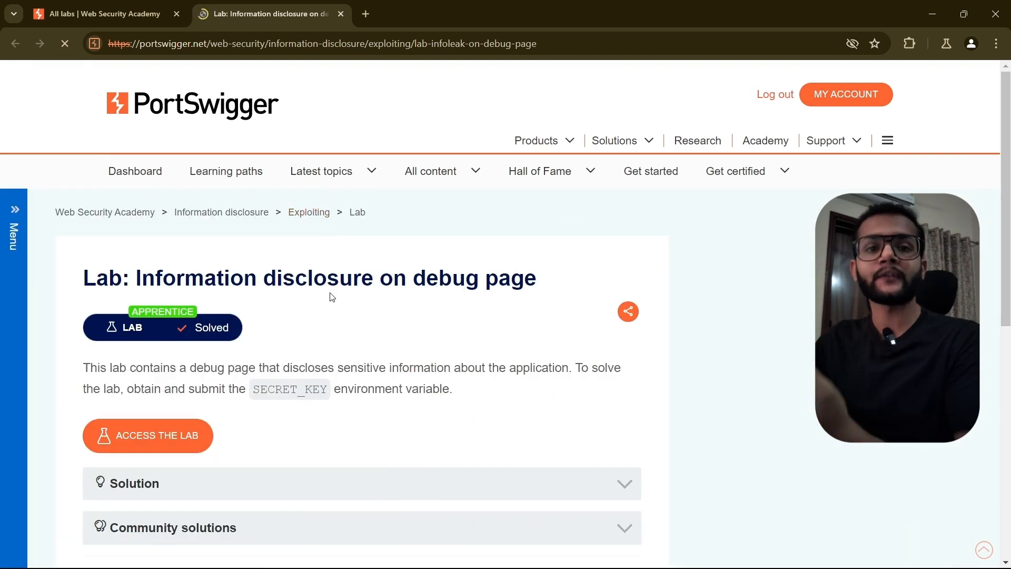
{"action": "left_click", "coordinate": [143, 428]}
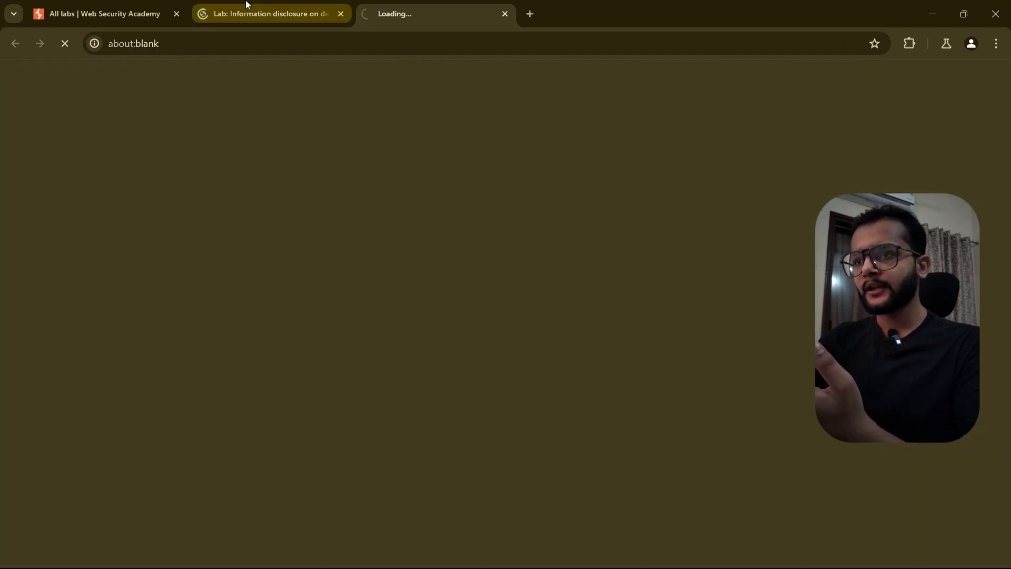
Return to the lab description and read its title and the requirement to submit the SECRET_KEY environment variable
{"action": "left_click", "coordinate": [245, 16]}
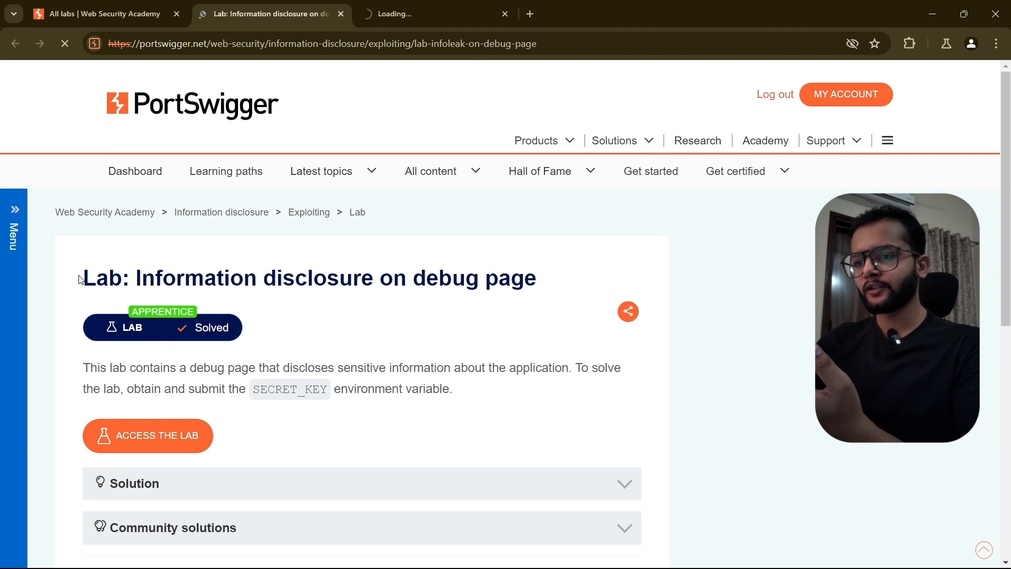
{"action": "left_click_drag", "start_coordinate": [80, 279], "coordinate": [525, 279]}
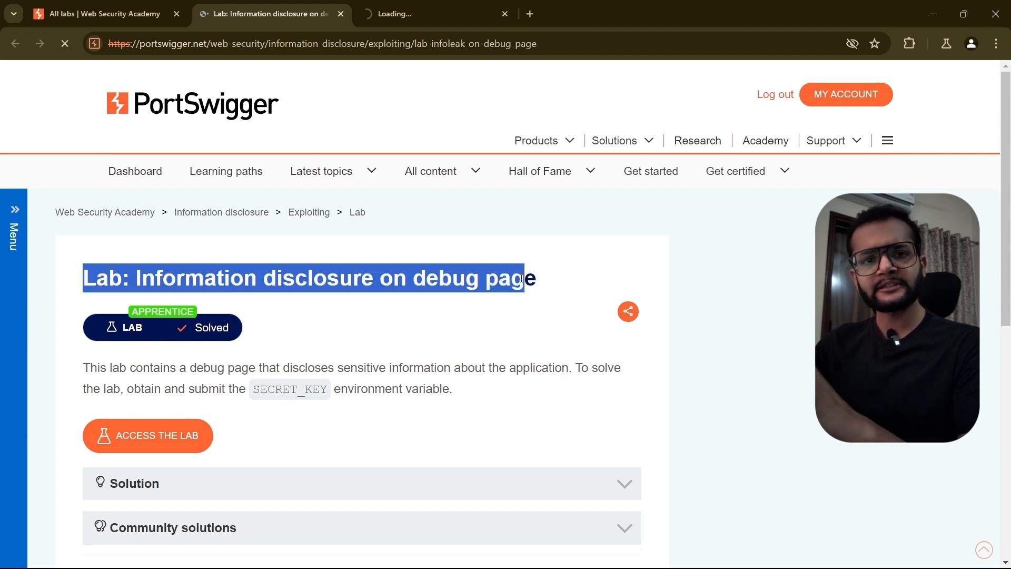
{"action": "left_click", "coordinate": [254, 282]}
{"action": "left_click_drag", "start_coordinate": [141, 278], "coordinate": [542, 273]}
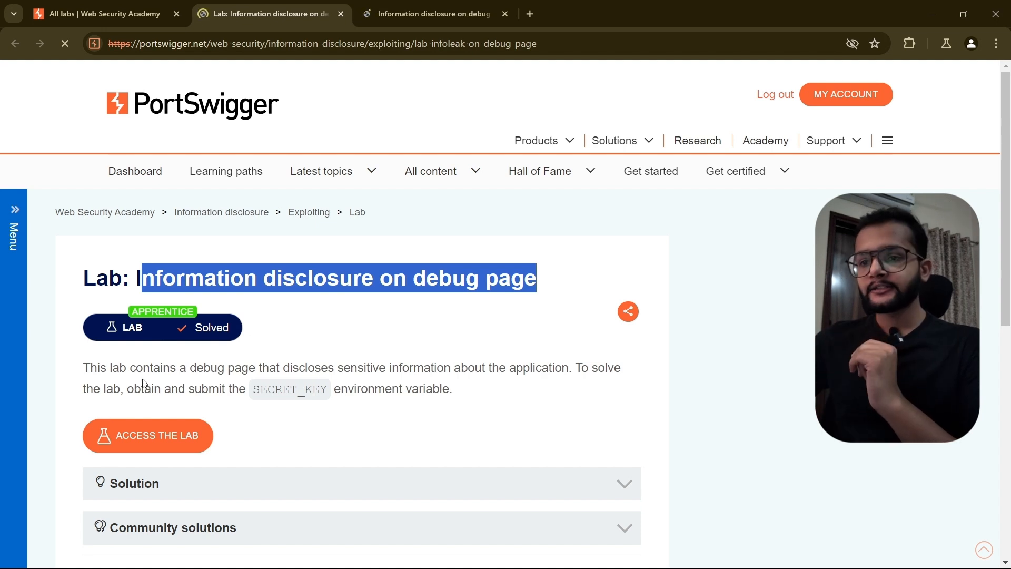
{"action": "left_click_drag", "start_coordinate": [196, 367], "coordinate": [570, 377]}
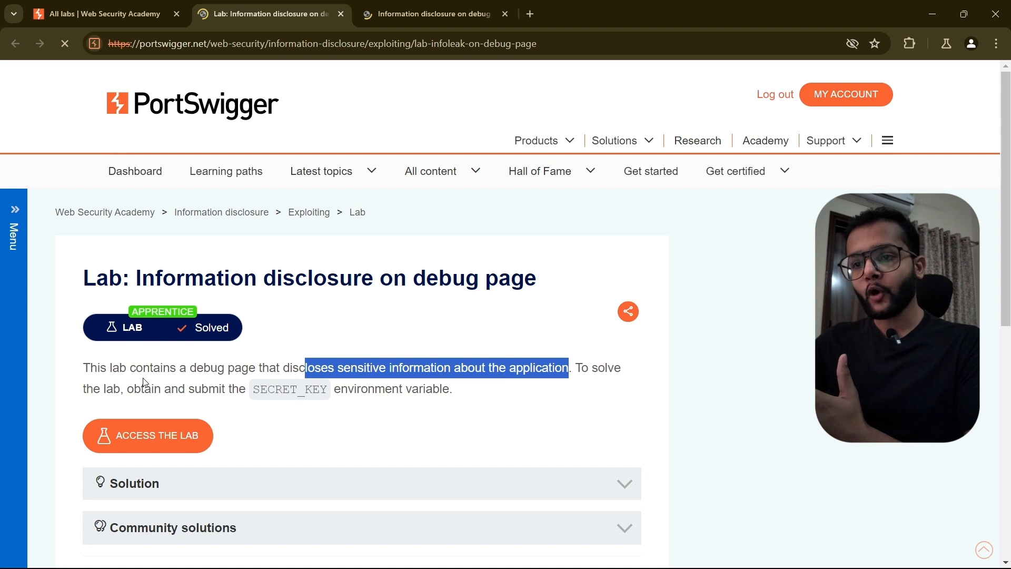
{"action": "left_click_drag", "start_coordinate": [128, 389], "coordinate": [249, 388]}
{"action": "left_click", "coordinate": [296, 388]}
{"action": "double_click", "coordinate": [296, 388]}
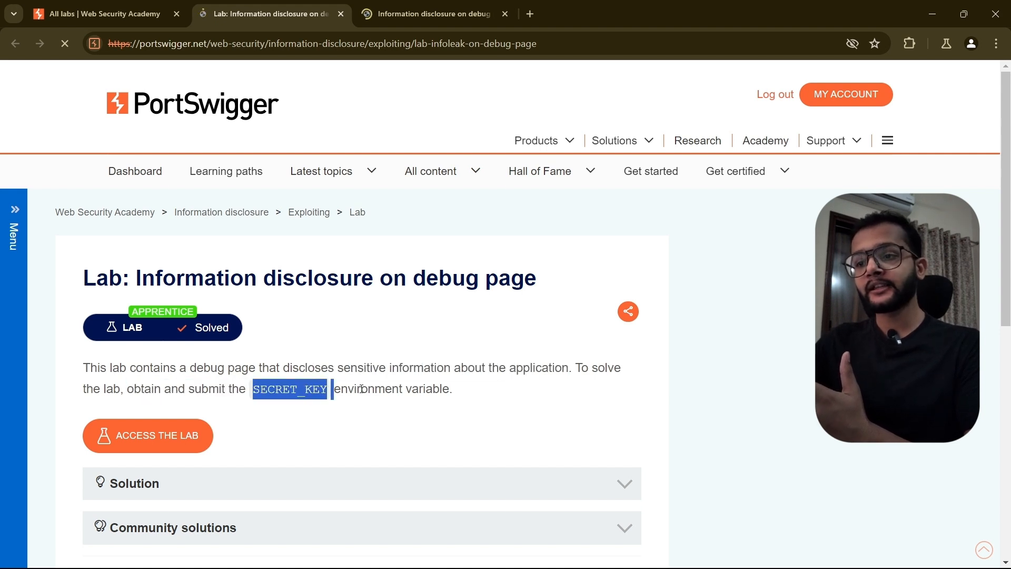
{"action": "left_click", "coordinate": [481, 392]}
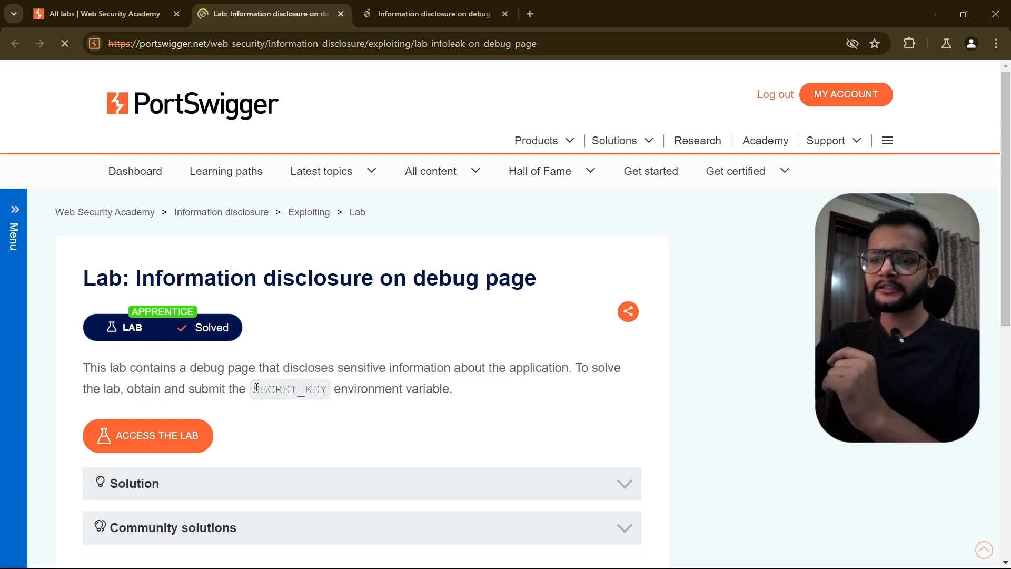
{"action": "left_click_drag", "start_coordinate": [256, 388], "coordinate": [328, 390]}
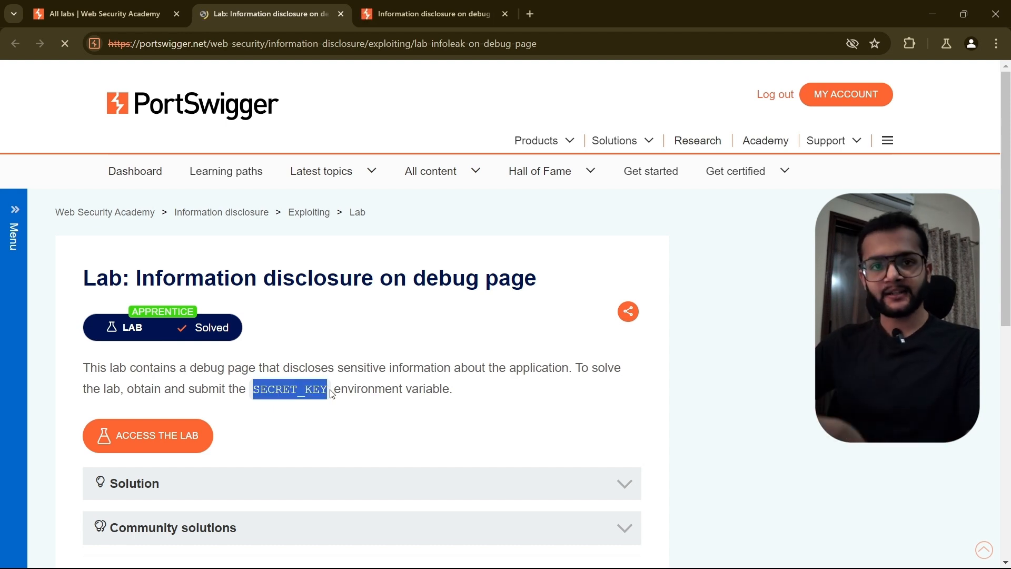
Switch to the launched lab's shop page and look through its product listing
{"action": "left_click", "coordinate": [392, 16]}
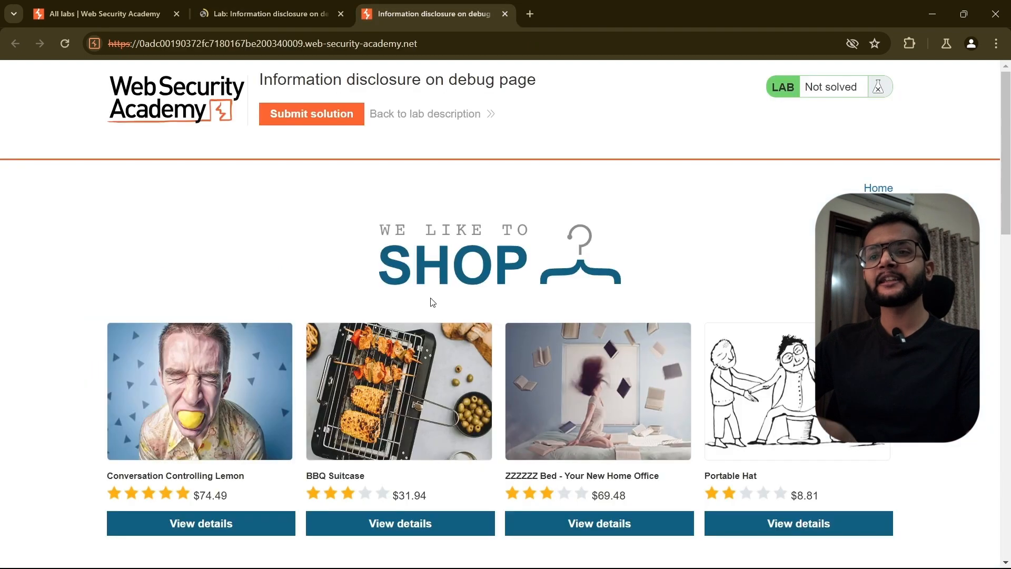
{"action": "scroll", "coordinate": [257, 285], "scroll_direction": "down", "scroll_amount": 14}
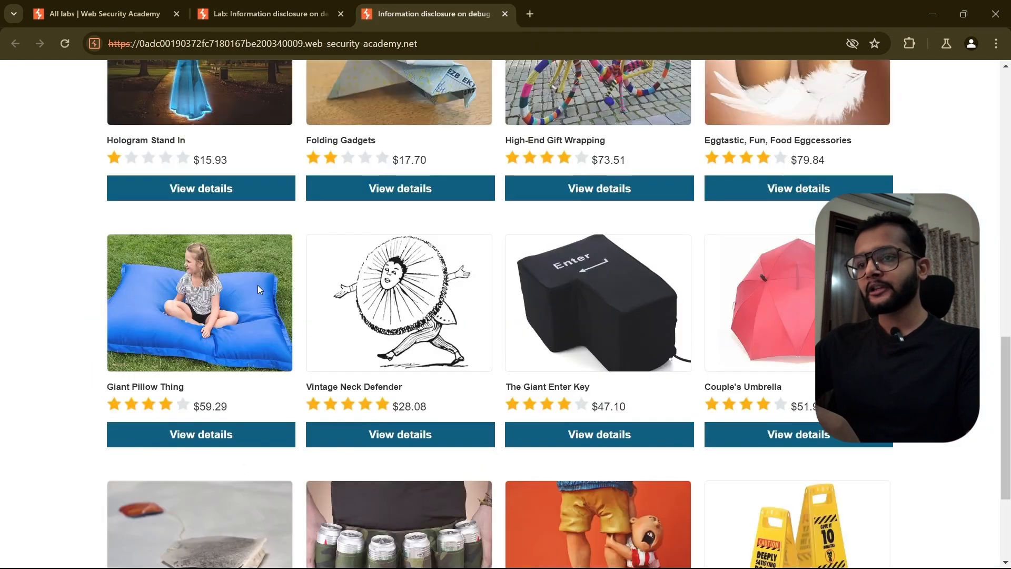
{"action": "scroll", "coordinate": [87, 304], "scroll_direction": "up", "scroll_amount": 14}
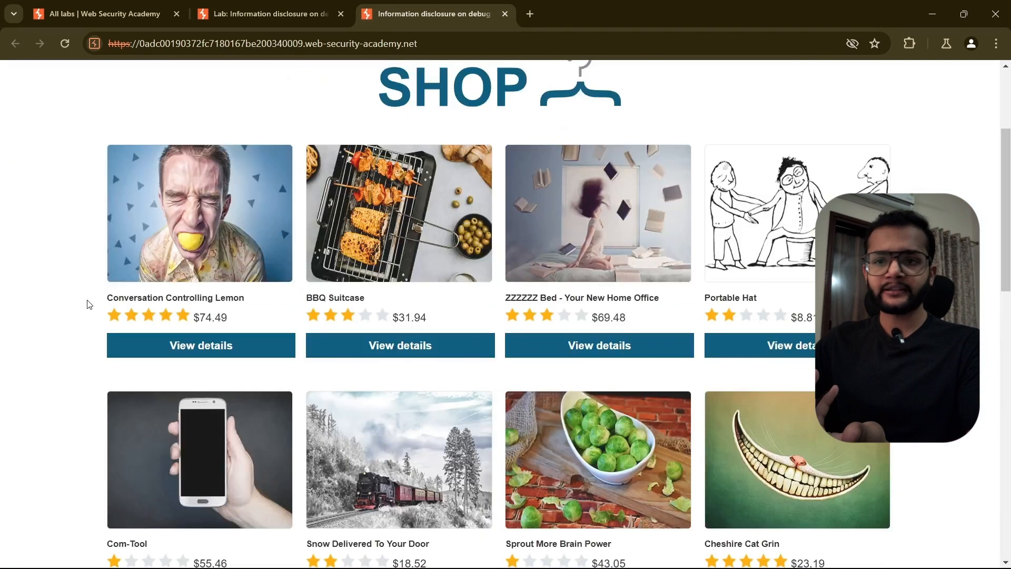
{"action": "scroll", "coordinate": [87, 304], "scroll_direction": "down", "scroll_amount": 14}
{"action": "scroll", "coordinate": [86, 304], "scroll_direction": "up", "scroll_amount": 14}
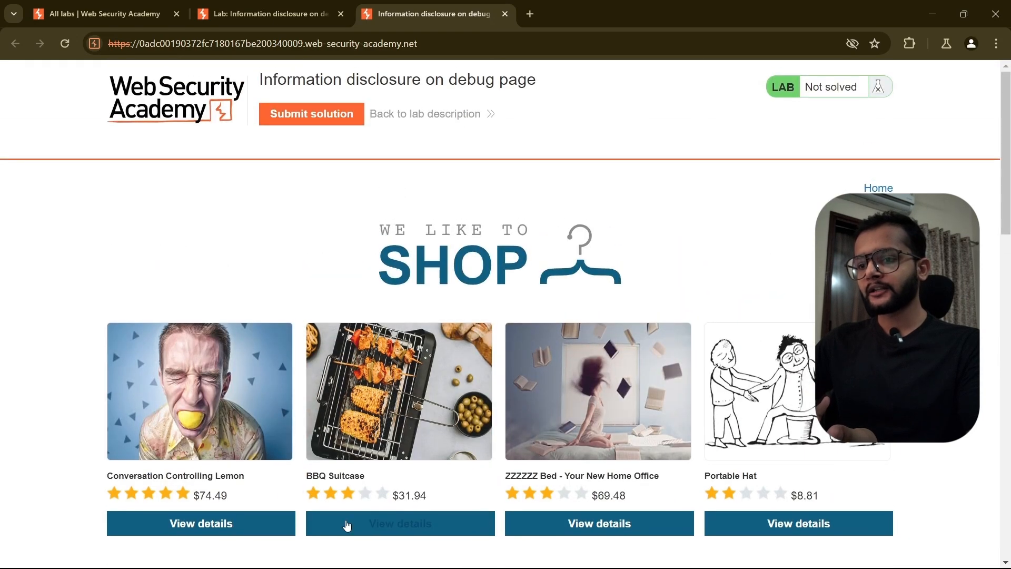
Try reloading the BBQ Suitcase product page with the productId parameter set to abc, and return to the shop's home page
{"action": "left_click", "coordinate": [346, 523]}
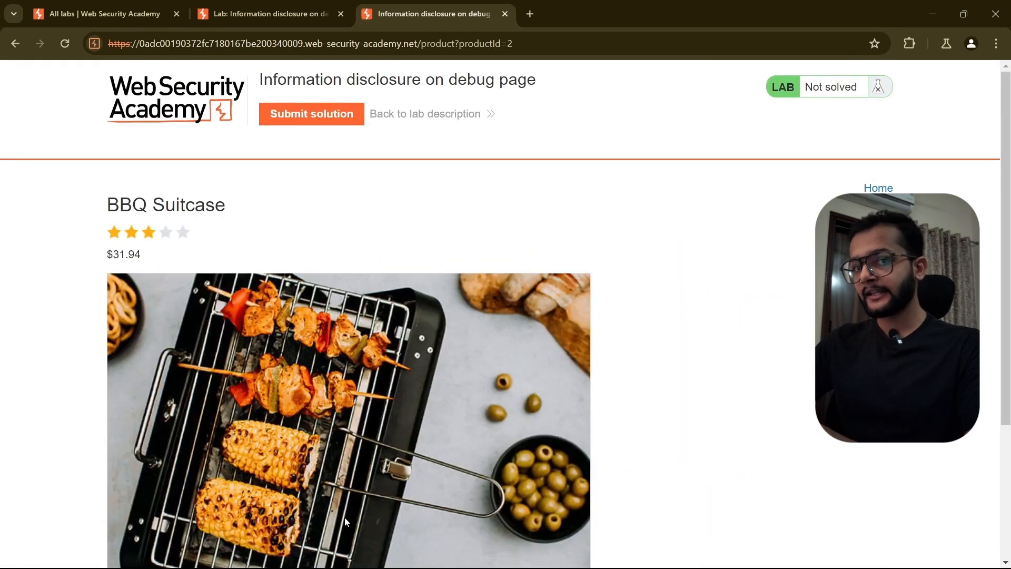
{"action": "double_click", "coordinate": [560, 42]}
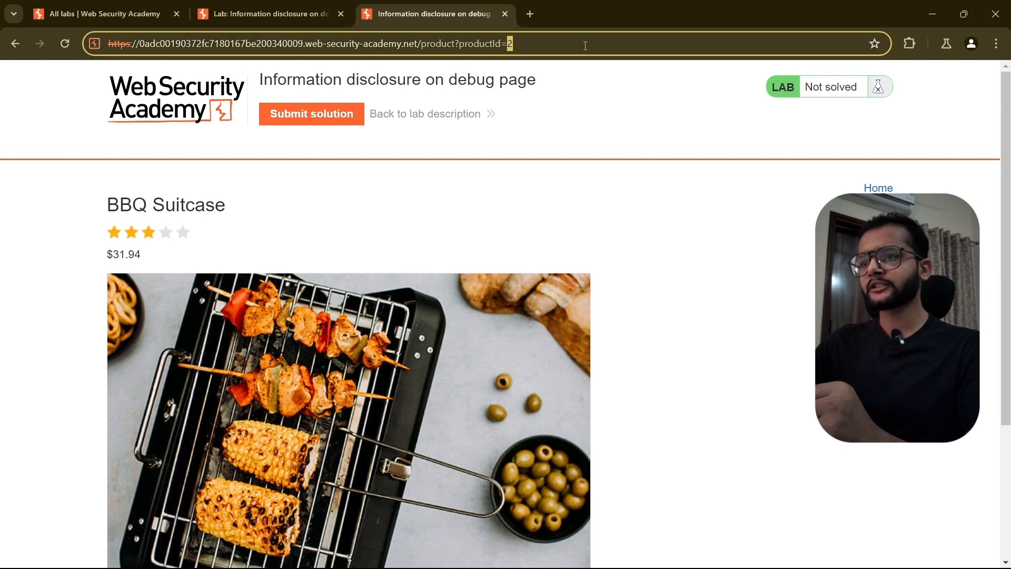
{"action": "type", "text": "abc"}
{"action": "key", "text": "Return"}
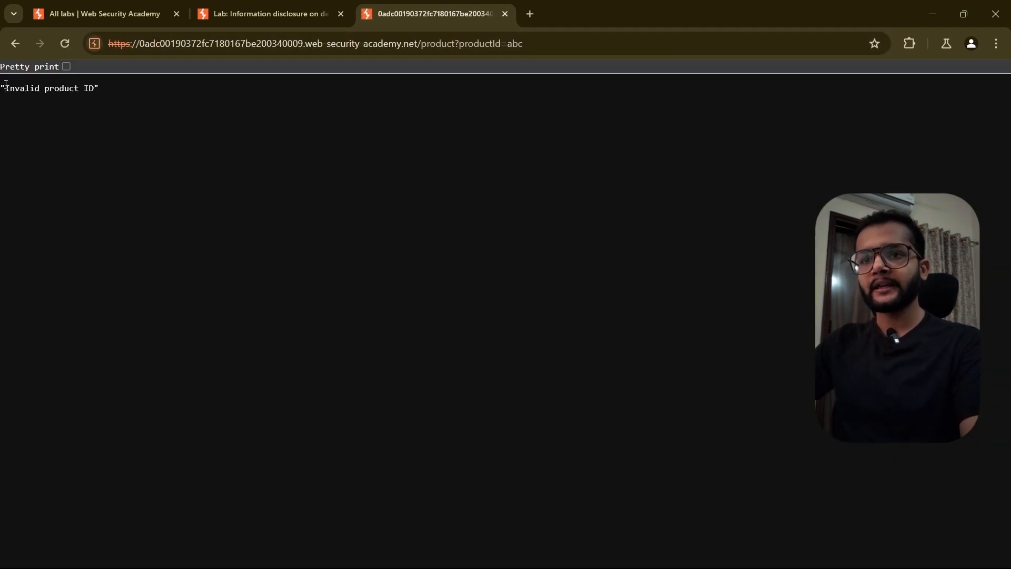
{"action": "left_click_drag", "start_coordinate": [6, 85], "coordinate": [140, 95]}
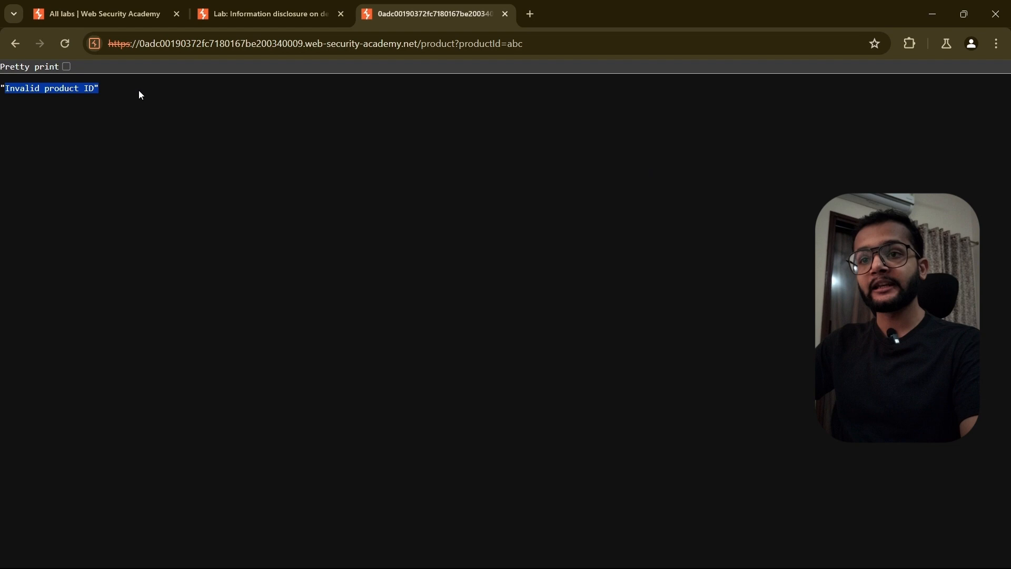
{"action": "left_click", "coordinate": [11, 46]}
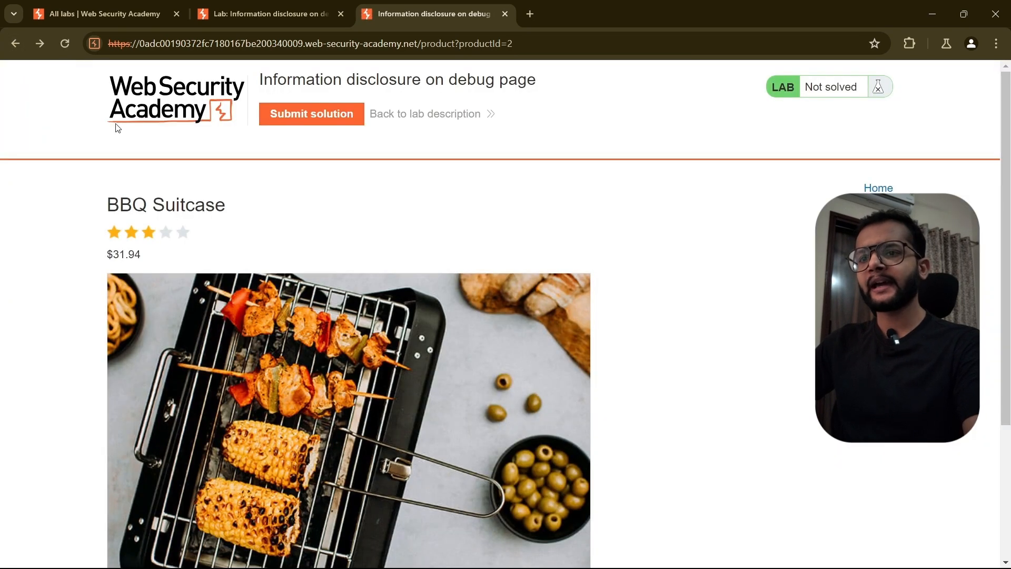
{"action": "left_click", "coordinate": [15, 44]}
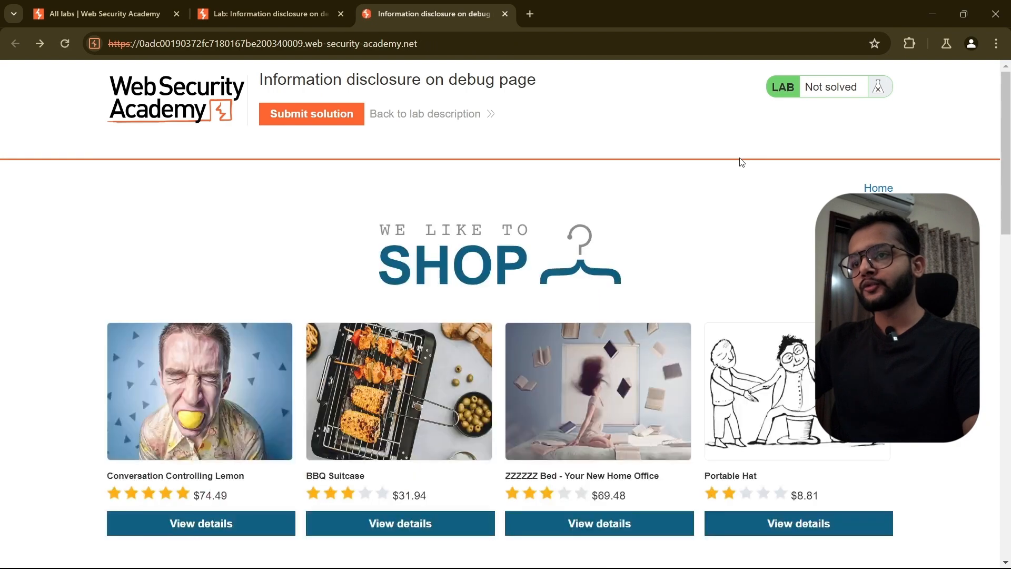
Look over the whole shop home page again and open its HTML source
{"action": "scroll", "coordinate": [754, 182], "scroll_direction": "down", "scroll_amount": 4}
{"action": "scroll", "coordinate": [754, 183], "scroll_direction": "down", "scroll_amount": 15}
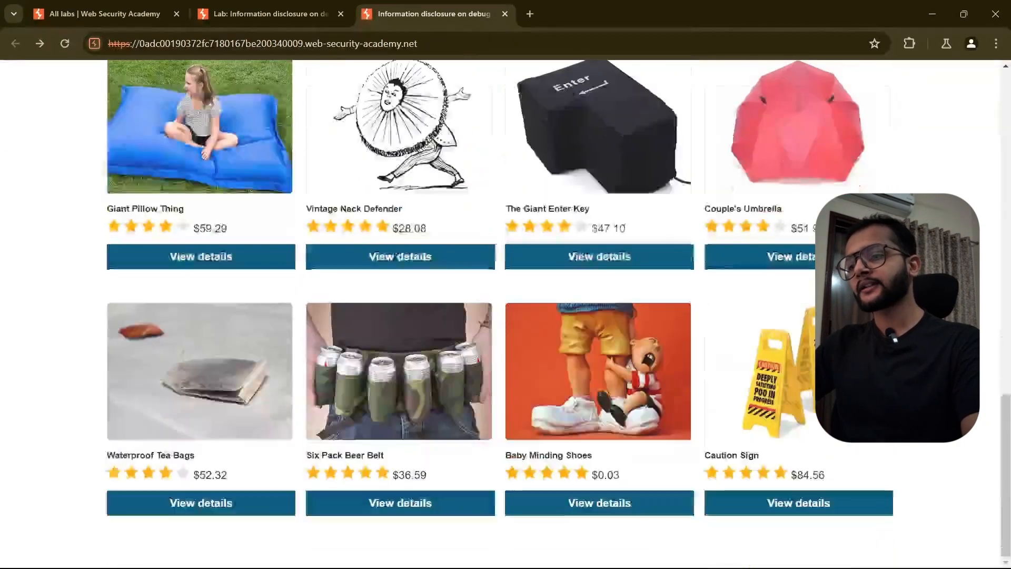
{"action": "scroll", "coordinate": [805, 255], "scroll_direction": "up", "scroll_amount": 16}
{"action": "scroll", "coordinate": [805, 255], "scroll_direction": "up", "scroll_amount": 3}
{"action": "right_click", "coordinate": [54, 208]}
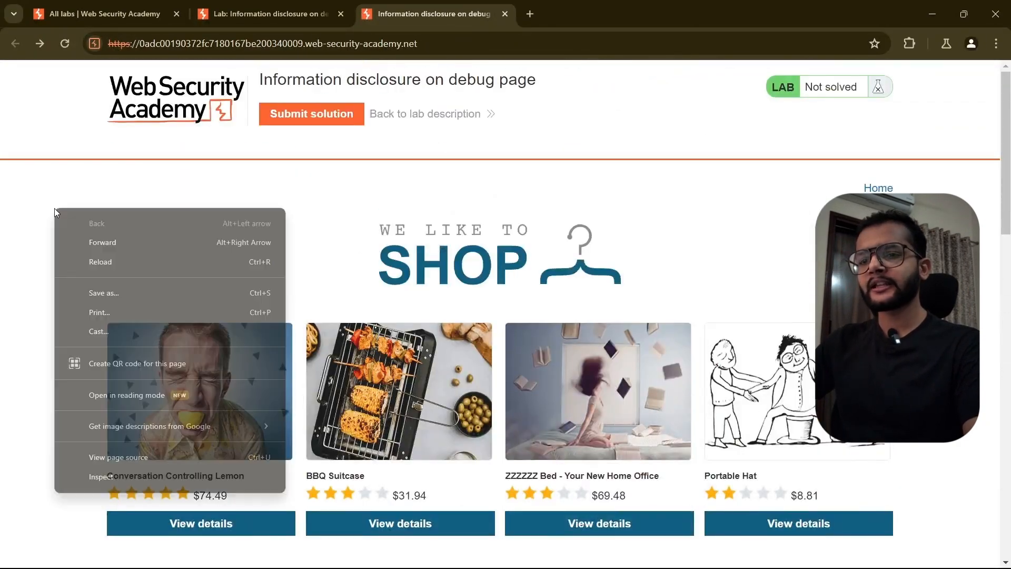
{"action": "left_click", "coordinate": [102, 458]}
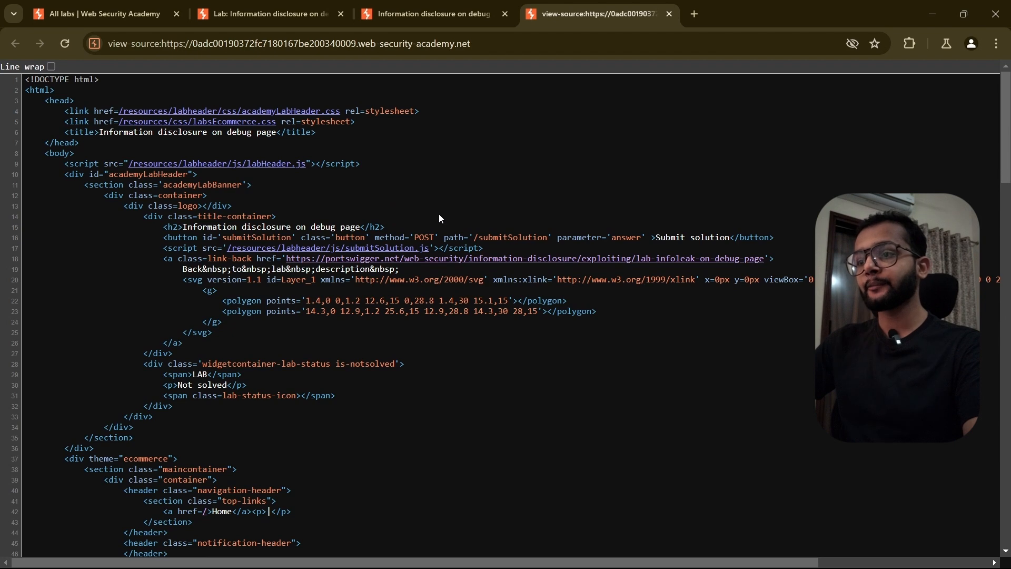
Find the commented-out Debug link near the end of the source and copy its path "/cgi-bin/phpinfo.php"
{"action": "scroll", "coordinate": [441, 219], "scroll_direction": "down", "scroll_amount": 20}
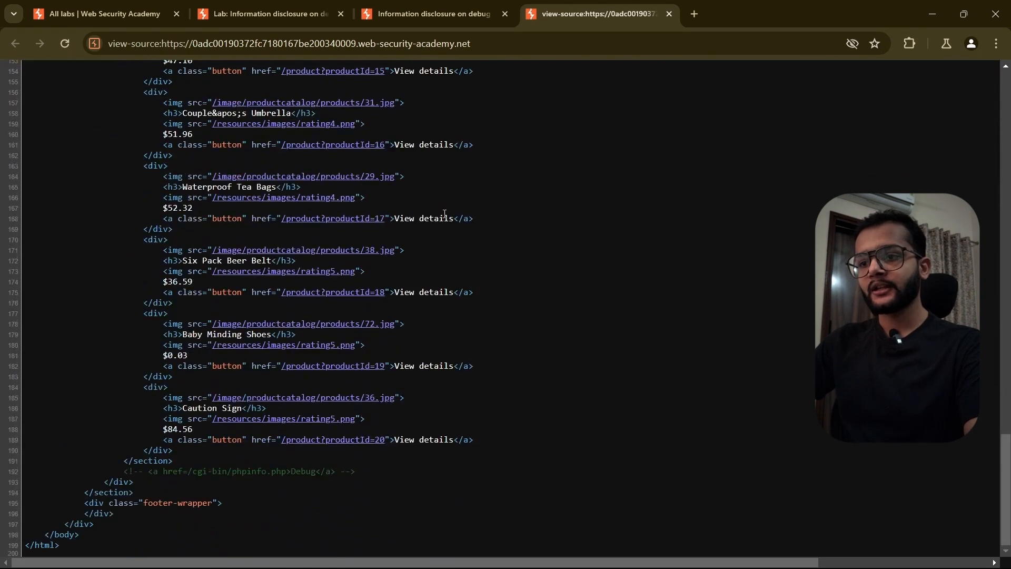
{"action": "left_click_drag", "start_coordinate": [126, 471], "coordinate": [355, 473]}
{"action": "left_click", "coordinate": [202, 473]}
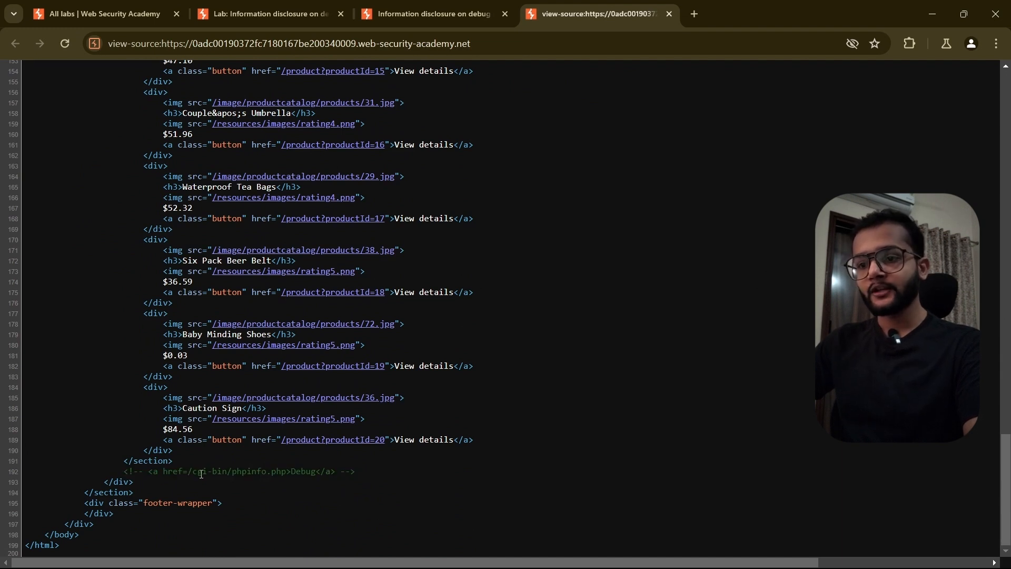
{"action": "left_click_drag", "start_coordinate": [189, 472], "coordinate": [285, 473]}
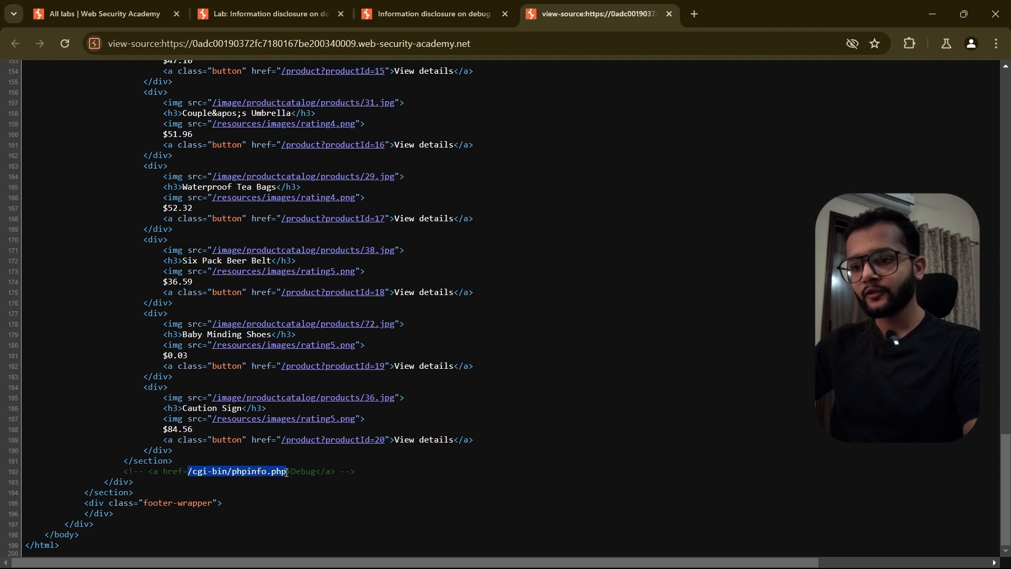
{"action": "right_click", "coordinate": [270, 472]}
{"action": "left_click", "coordinate": [290, 321]}
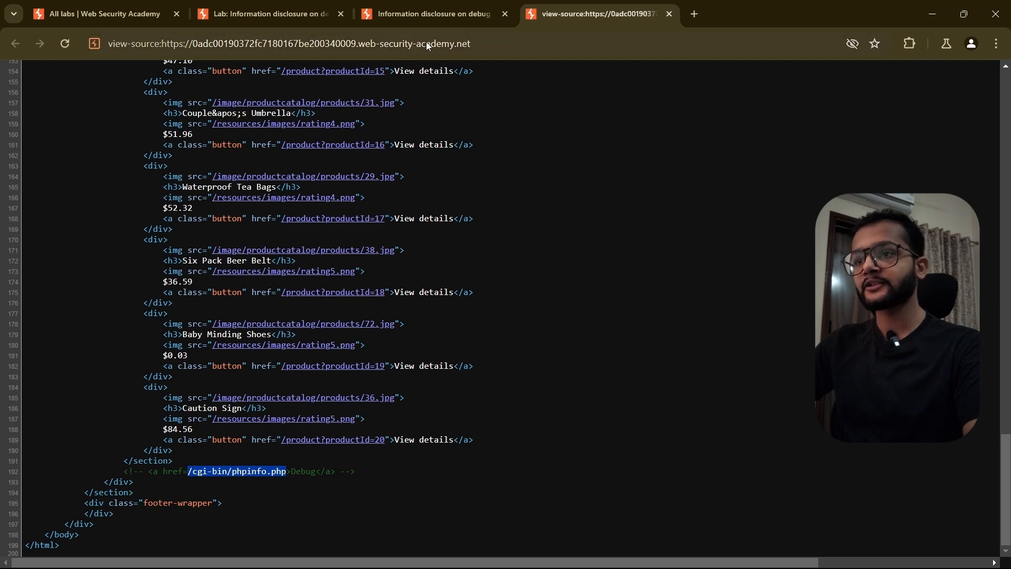
Go back to the shop's tab and load the copied /cgi-bin/phpinfo.php path on the lab's domain
{"action": "left_click", "coordinate": [404, 25]}
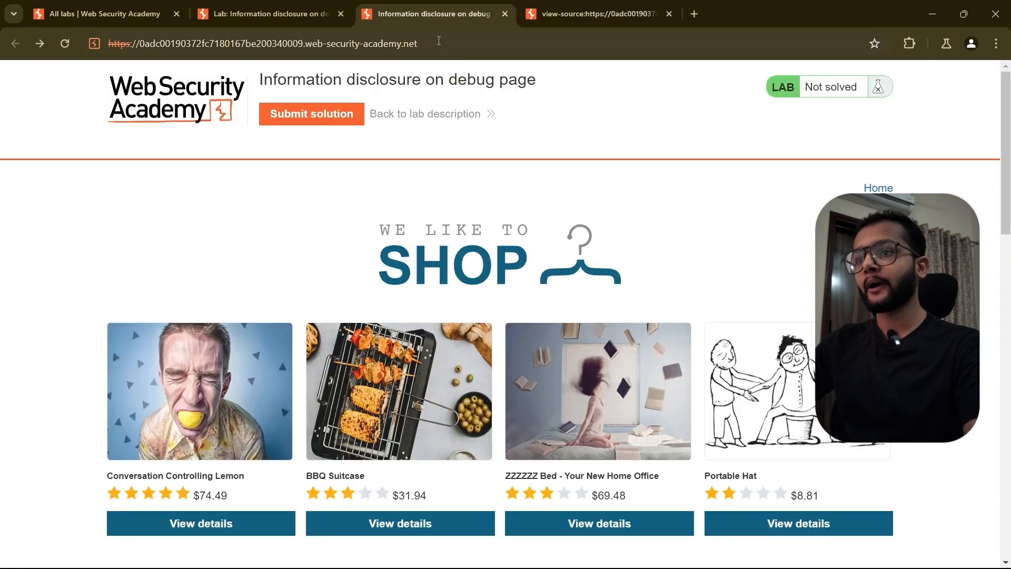
{"action": "left_click", "coordinate": [474, 43]}
{"action": "left_click", "coordinate": [521, 43]}
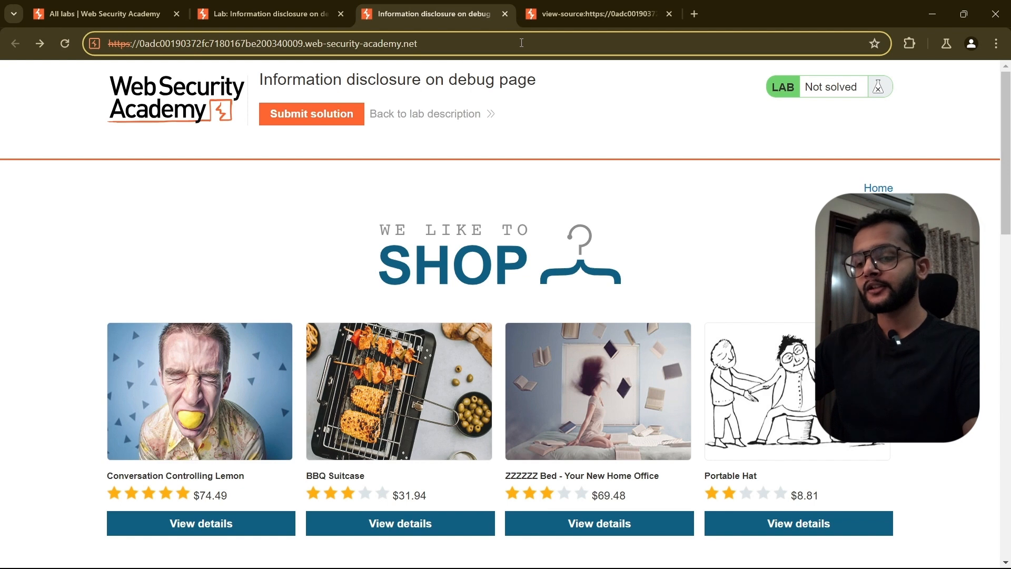
{"action": "key", "text": "ctrl+v"}
{"action": "key", "text": "Return"}
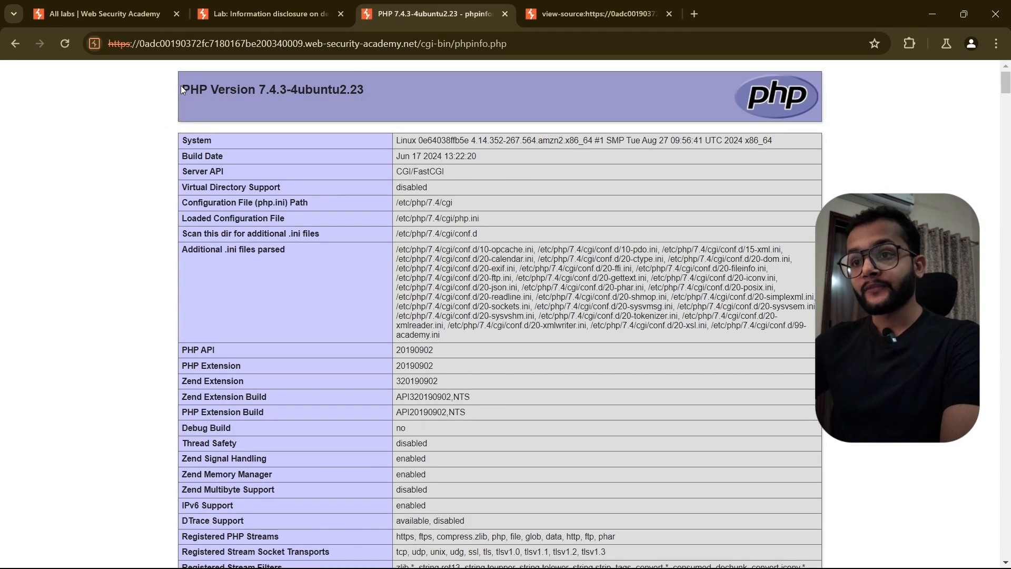
Examine the PHP version, system details, configuration directives and module sections on the phpinfo page
{"action": "mouse_move", "coordinate": [181, 87]}
{"action": "left_mouse_down"}
{"action": "mouse_move", "coordinate": [357, 89]}
{"action": "mouse_move", "coordinate": [186, 90]}
{"action": "left_mouse_up"}
{"action": "left_click", "coordinate": [235, 89]}
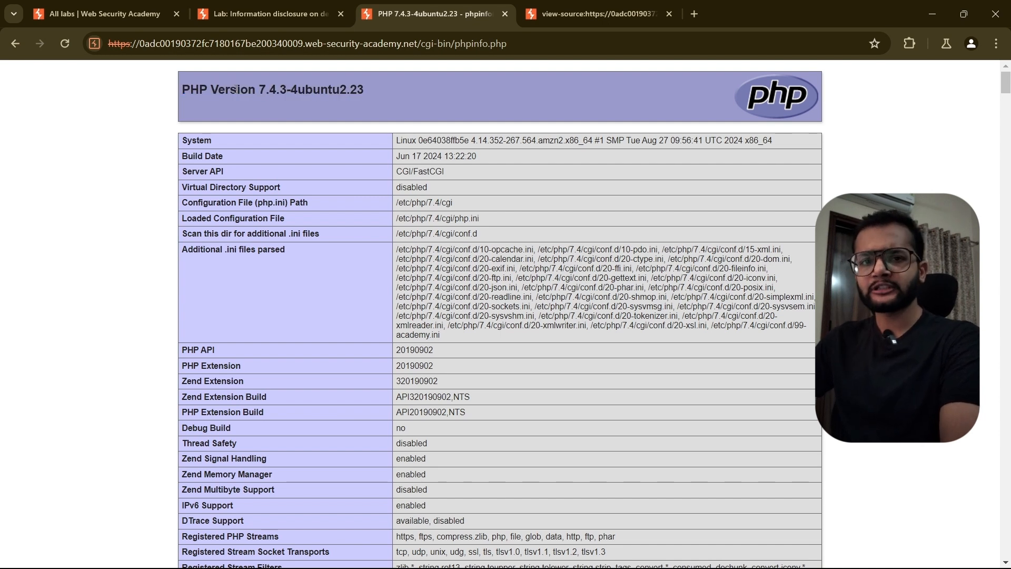
{"action": "scroll", "coordinate": [379, 153], "scroll_direction": "down", "scroll_amount": 10}
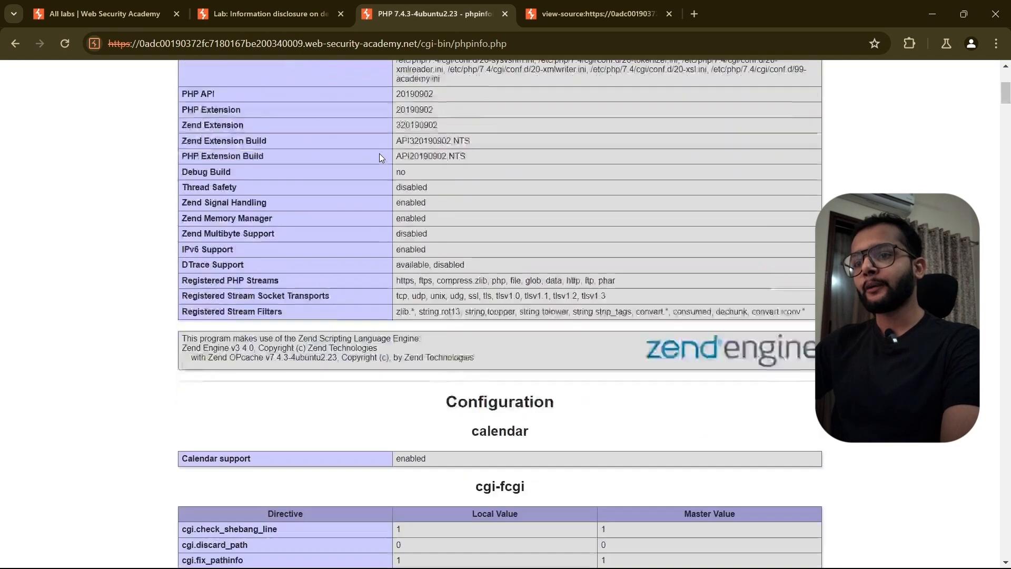
{"action": "scroll", "coordinate": [379, 153], "scroll_direction": "up", "scroll_amount": 3}
{"action": "scroll", "coordinate": [379, 153], "scroll_direction": "down", "scroll_amount": 8}
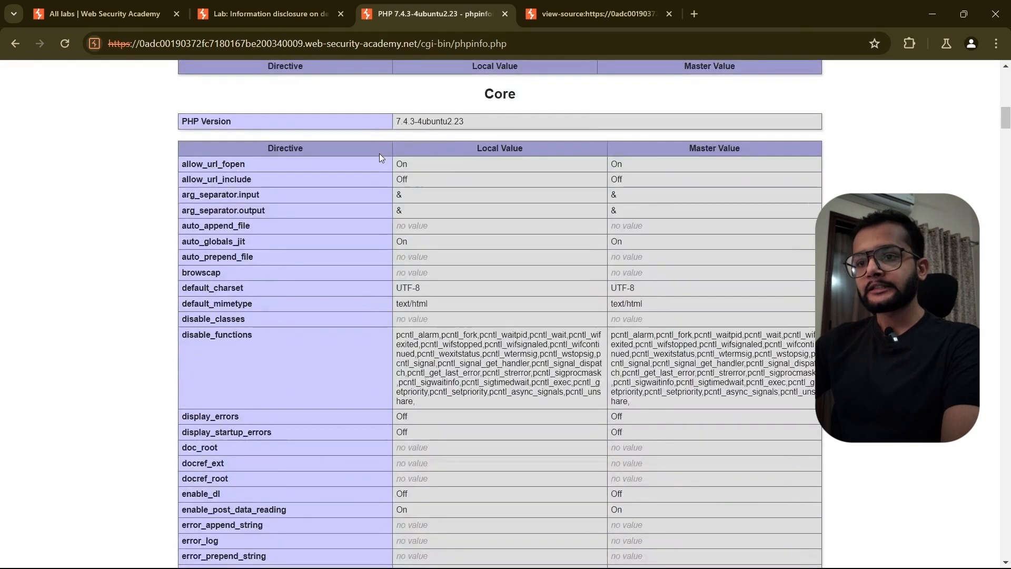
{"action": "scroll", "coordinate": [368, 159], "scroll_direction": "down", "scroll_amount": 5}
{"action": "scroll", "coordinate": [368, 159], "scroll_direction": "down", "scroll_amount": 20}
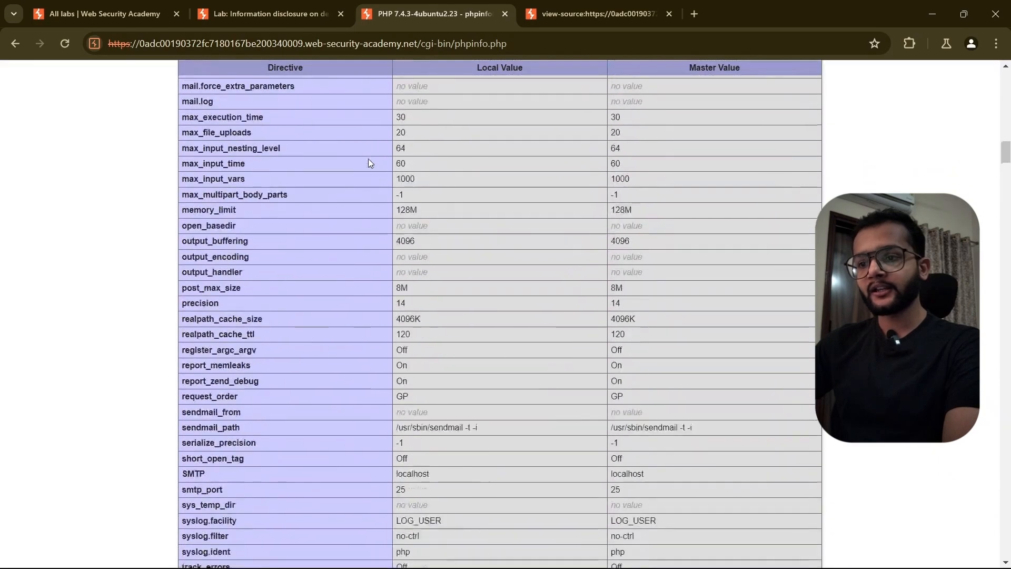
{"action": "scroll", "coordinate": [368, 159], "scroll_direction": "down", "scroll_amount": 16}
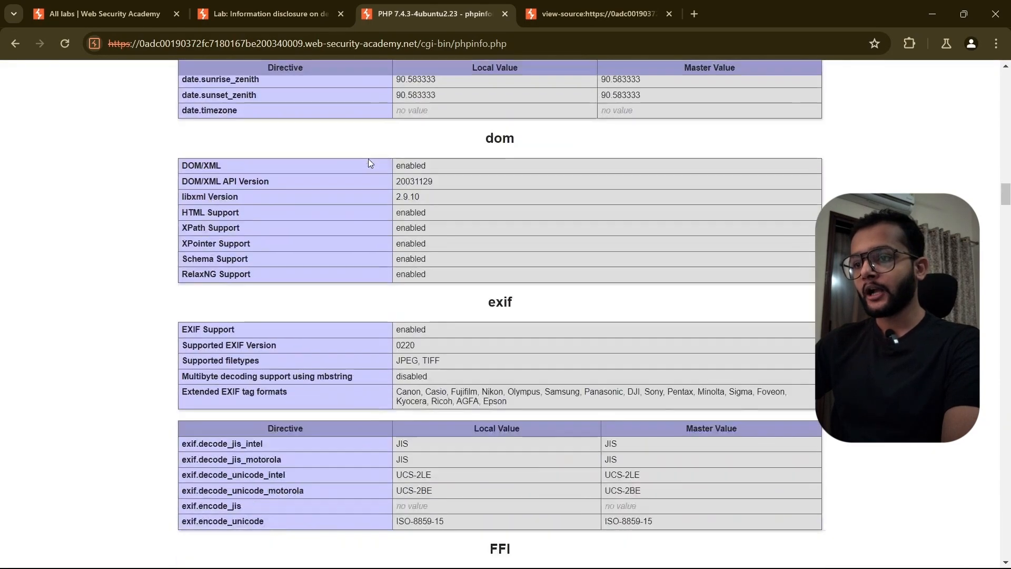
{"action": "scroll", "coordinate": [368, 159], "scroll_direction": "down", "scroll_amount": 10}
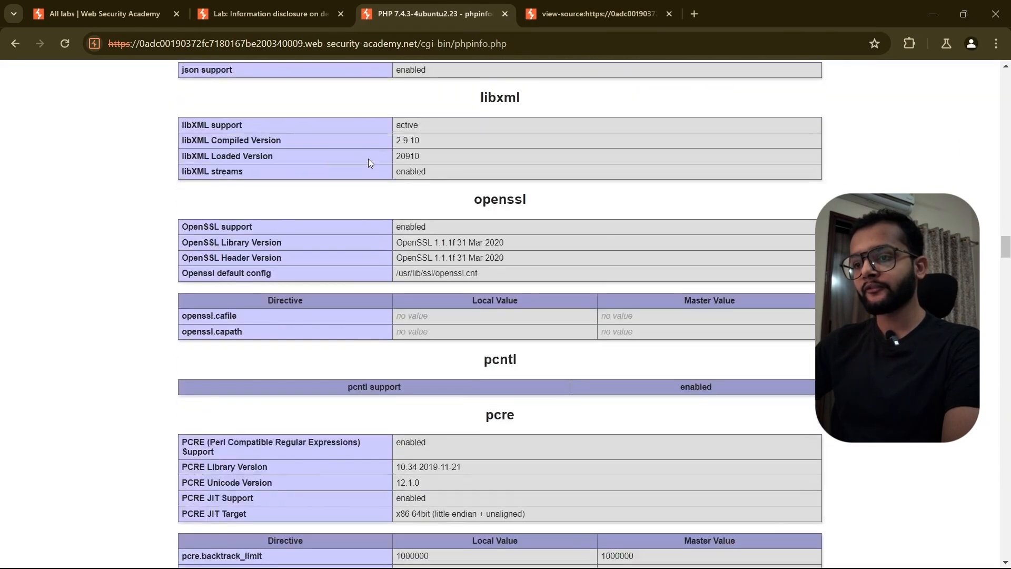
{"action": "scroll", "coordinate": [368, 159], "scroll_direction": "up", "scroll_amount": 20}
{"action": "scroll", "coordinate": [374, 149], "scroll_direction": "up", "scroll_amount": 12}
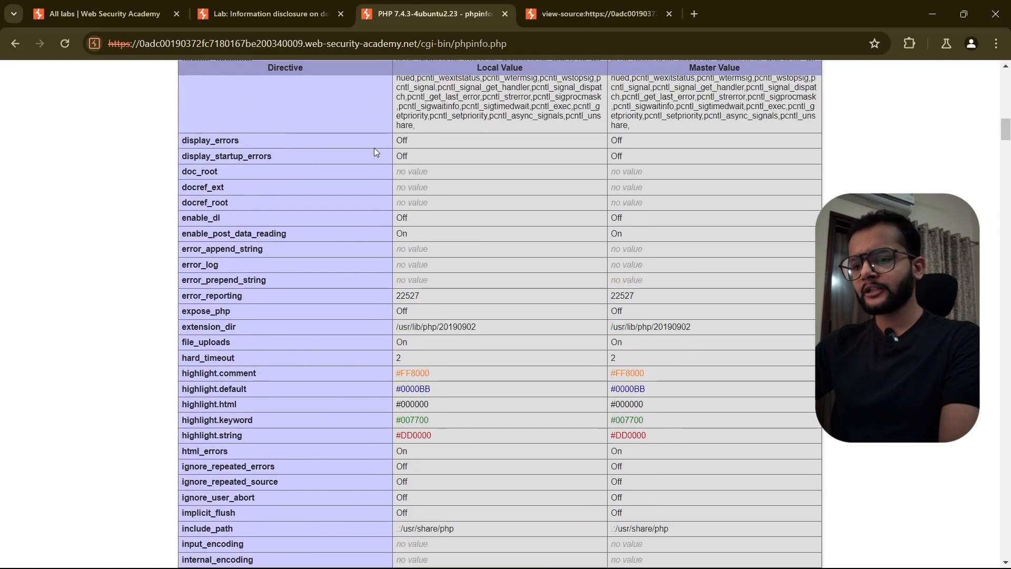
Search the phpinfo page for "Secret" and copy the SECRET_KEY value from the Environment table
{"action": "key", "text": "ctrl+f"}
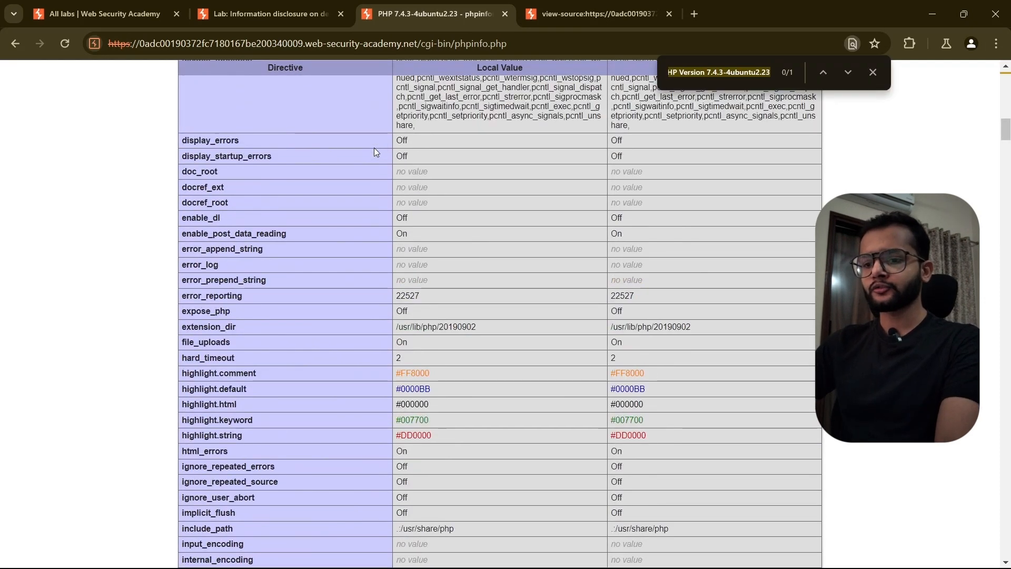
{"action": "type", "text": "Secret"}
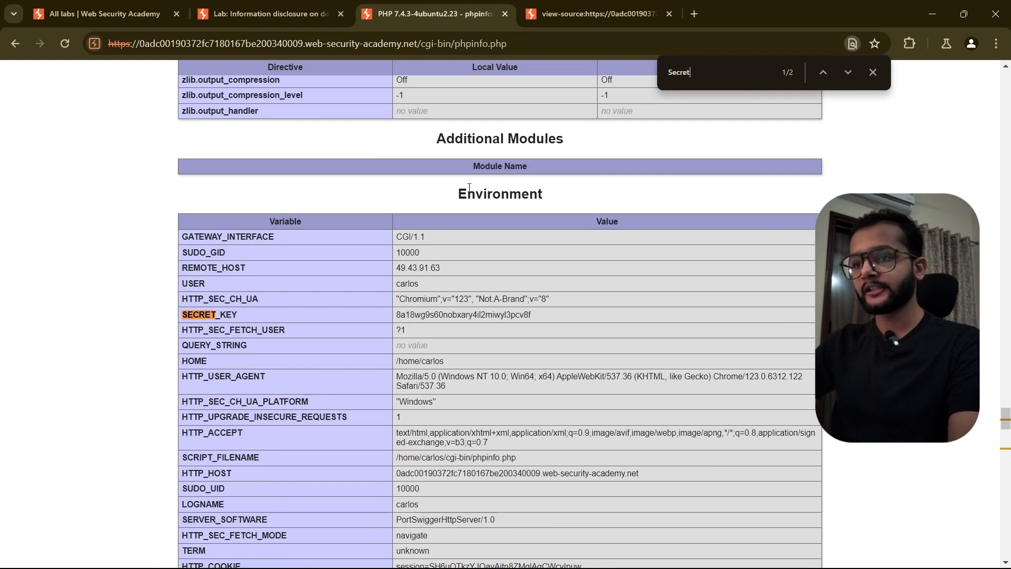
{"action": "left_click_drag", "start_coordinate": [463, 193], "coordinate": [540, 194]}
{"action": "left_click_drag", "start_coordinate": [262, 217], "coordinate": [411, 315]}
{"action": "double_click", "coordinate": [415, 314]}
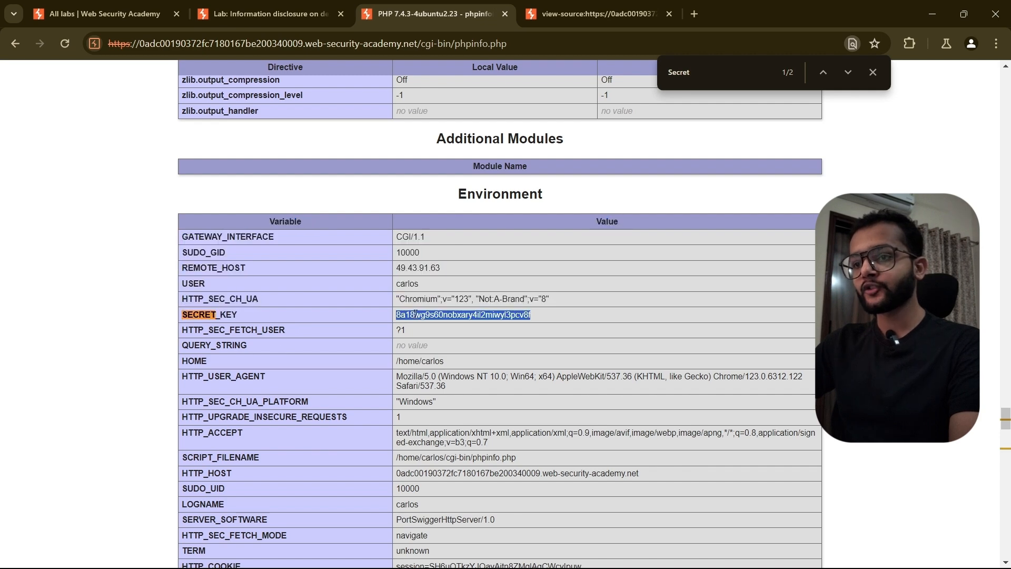
{"action": "right_click", "coordinate": [415, 315]}
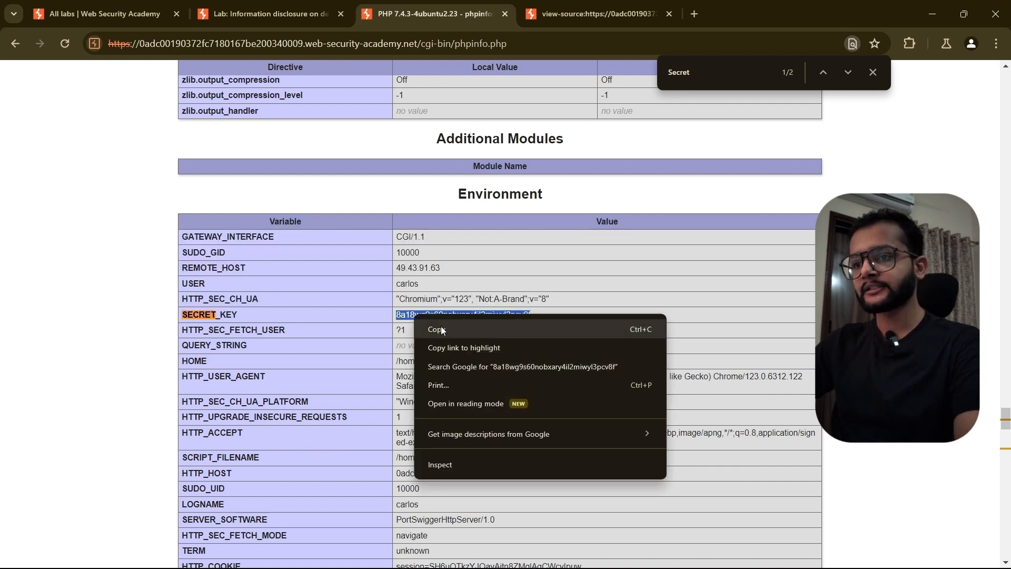
{"action": "left_click", "coordinate": [444, 330]}
Return to the lab's shop home page and submit the copied SECRET_KEY value as the solution
{"action": "left_click", "coordinate": [17, 45]}
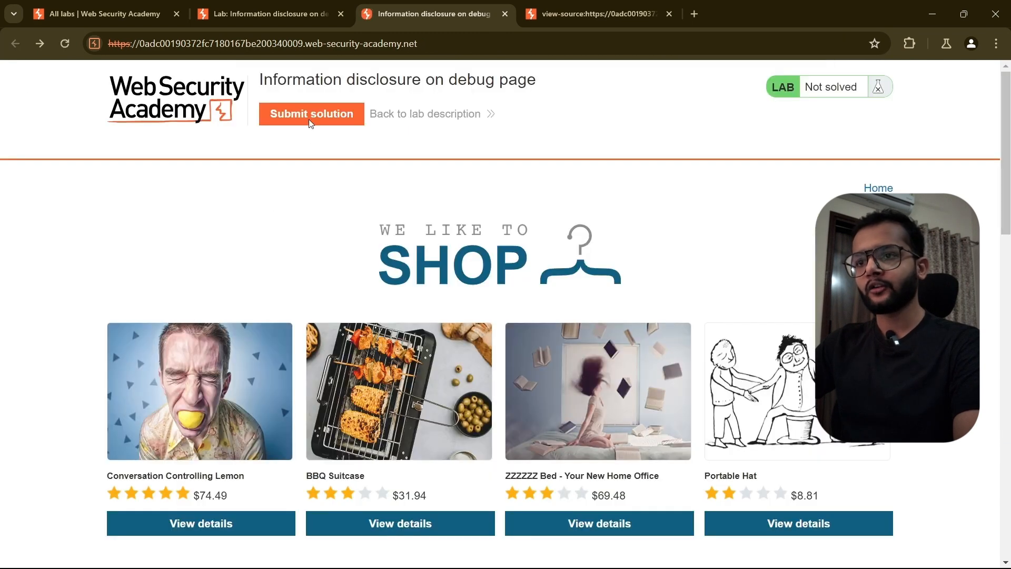
{"action": "left_click", "coordinate": [310, 122]}
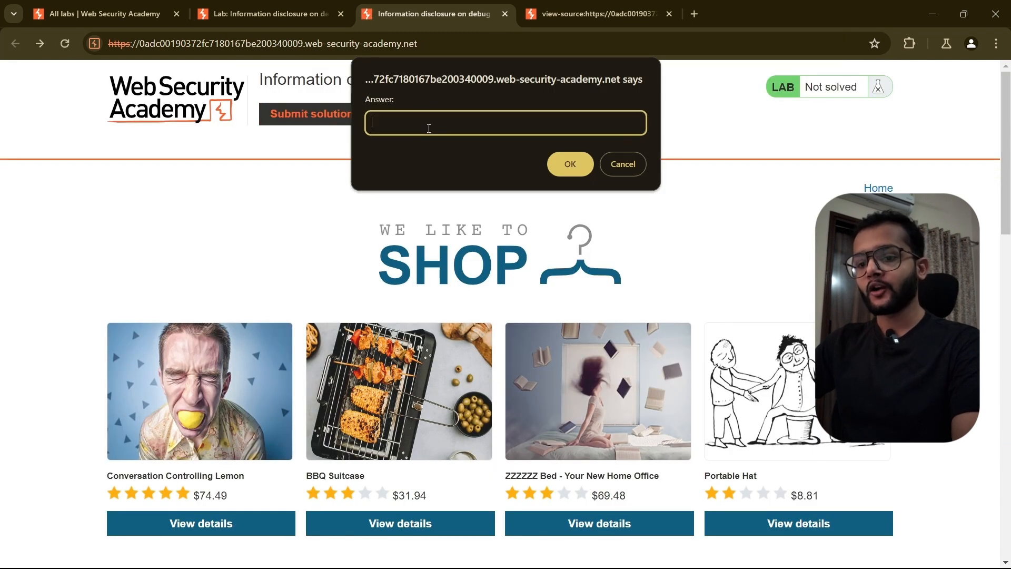
{"action": "key", "text": "ctrl+v"}
{"action": "left_click", "coordinate": [572, 163]}
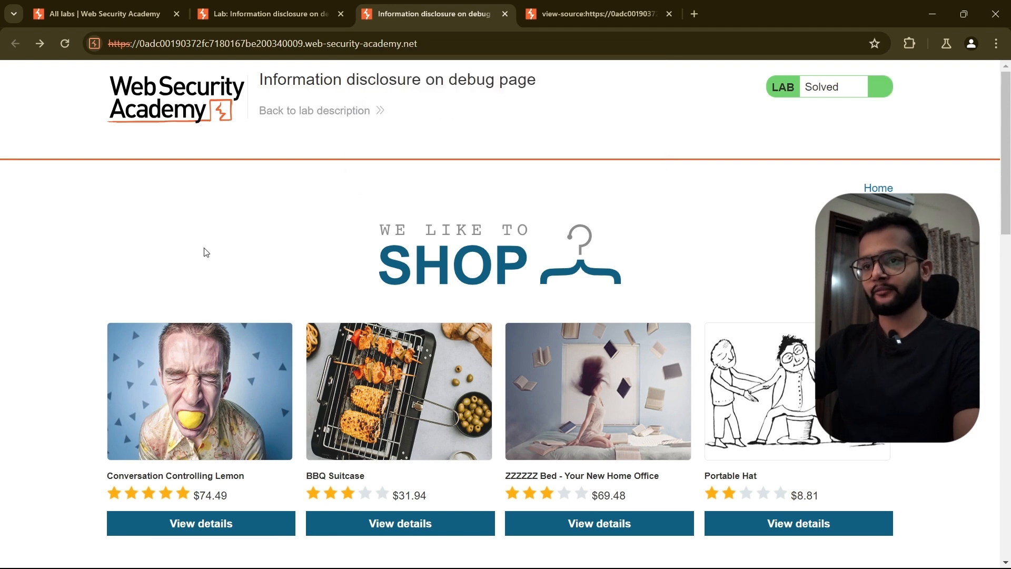
{"action": "left_click_drag", "start_coordinate": [98, 176], "coordinate": [388, 178]}
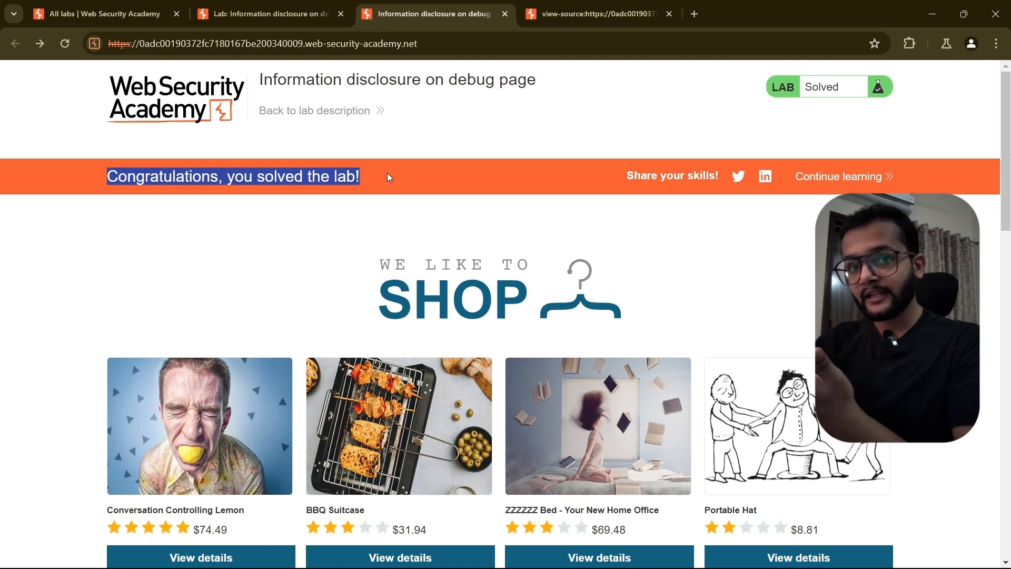
{"action": "left_click", "coordinate": [387, 174]}
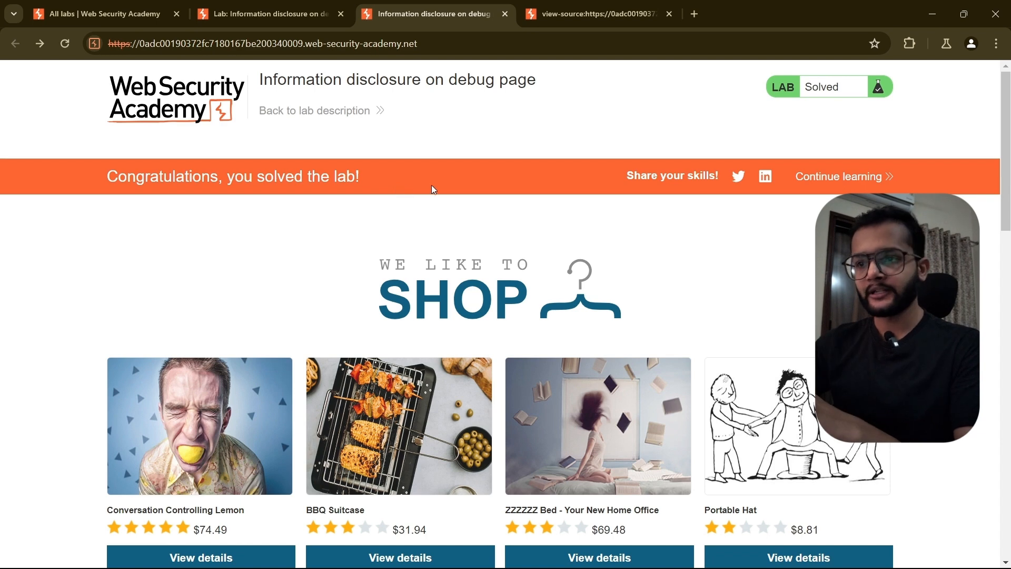
Close the debug page lab's tabs, then open and launch the lab "Source code disclosure via backup files"
{"action": "left_click", "coordinate": [504, 14]}
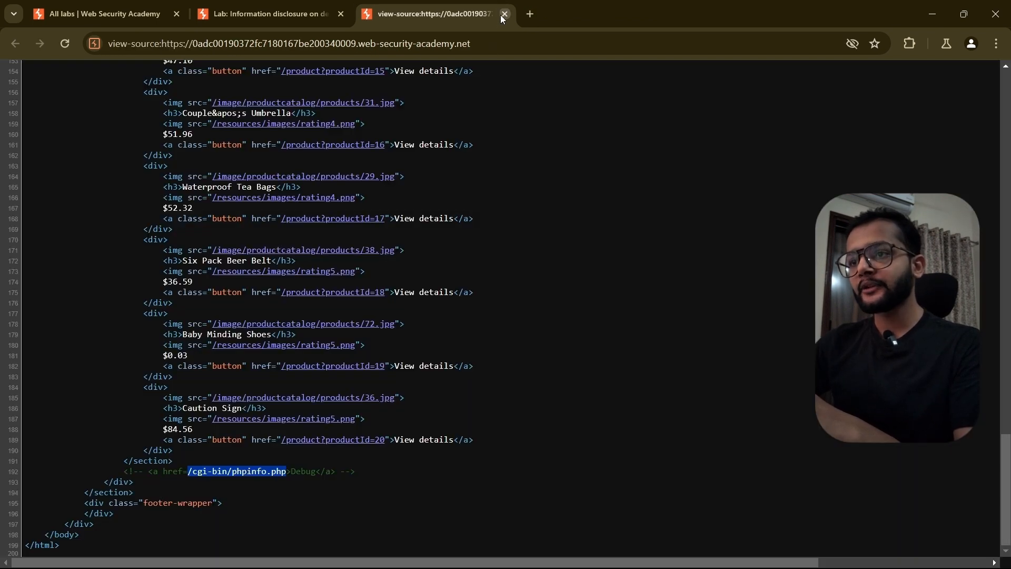
{"action": "middle_click", "coordinate": [426, 20]}
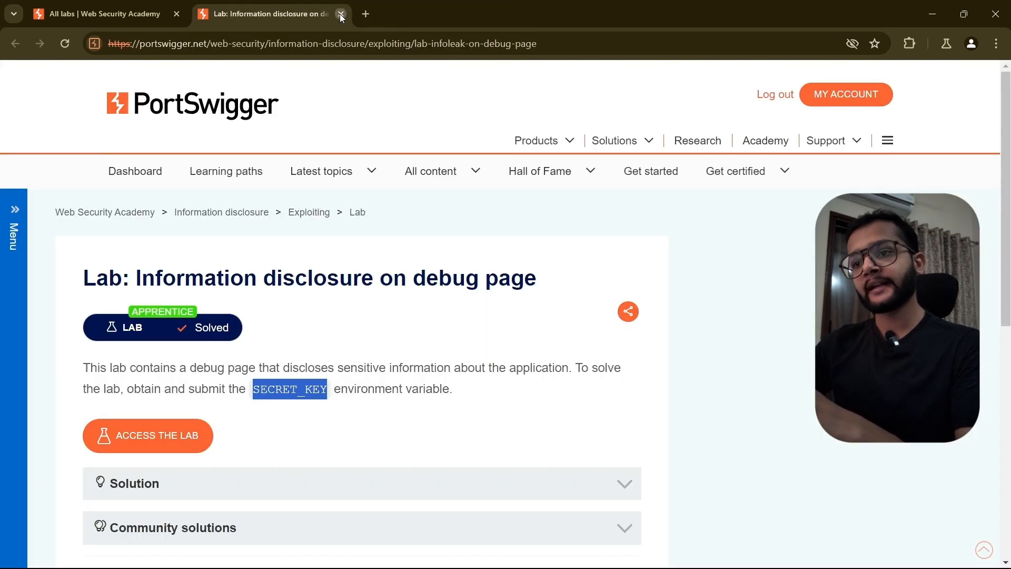
{"action": "key", "text": "ctrl+w"}
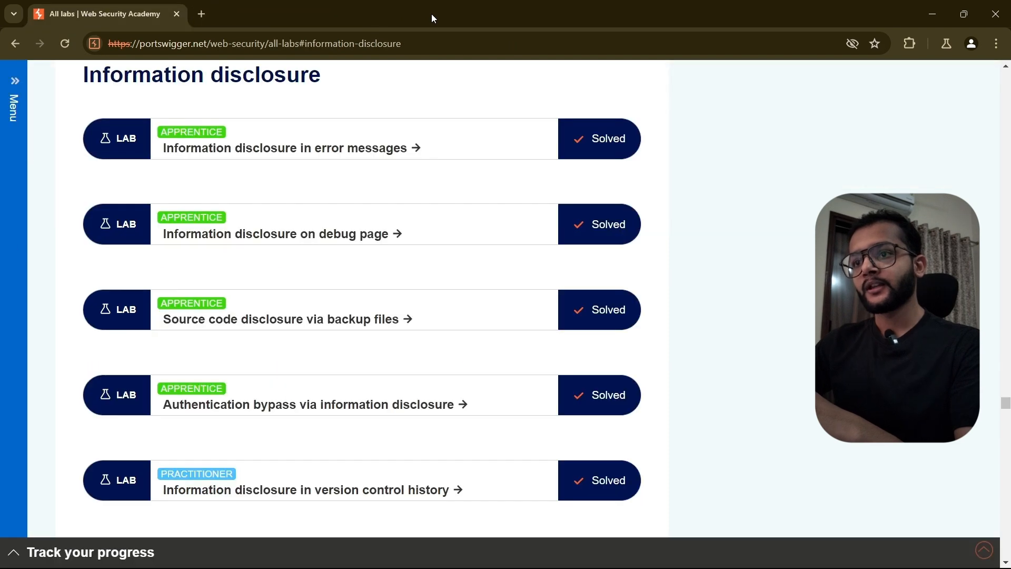
{"action": "middle_click", "coordinate": [307, 322]}
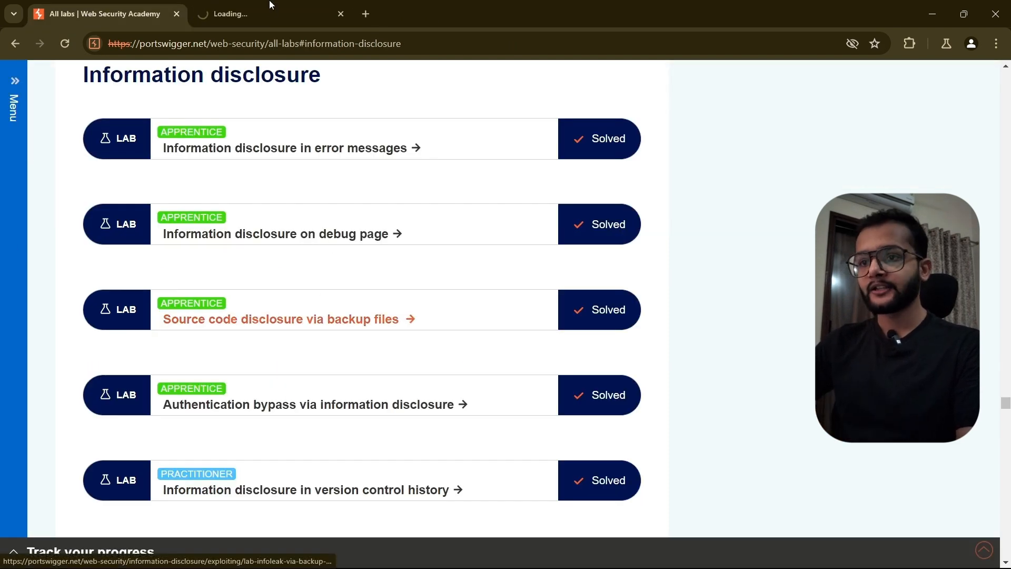
{"action": "left_click", "coordinate": [271, 4]}
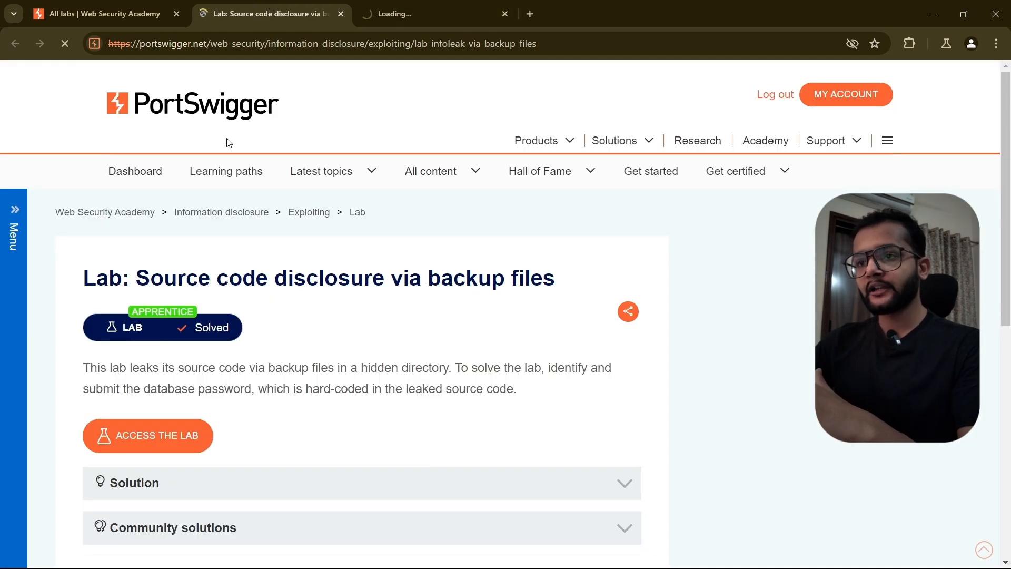
Read the lab description for where the source code leaks and what must be submitted
{"action": "left_click_drag", "start_coordinate": [140, 267], "coordinate": [507, 279]}
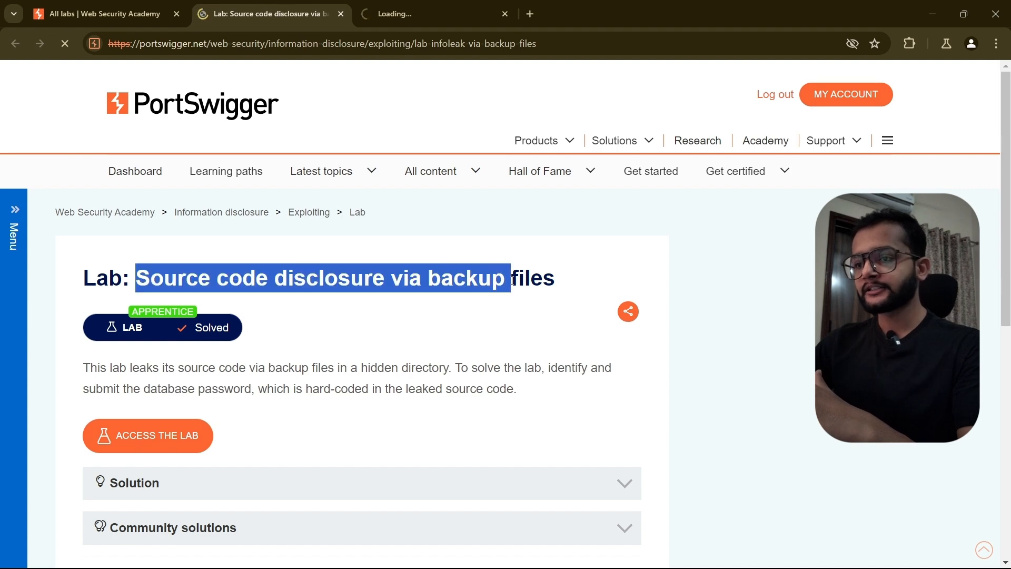
{"action": "left_click", "coordinate": [514, 280]}
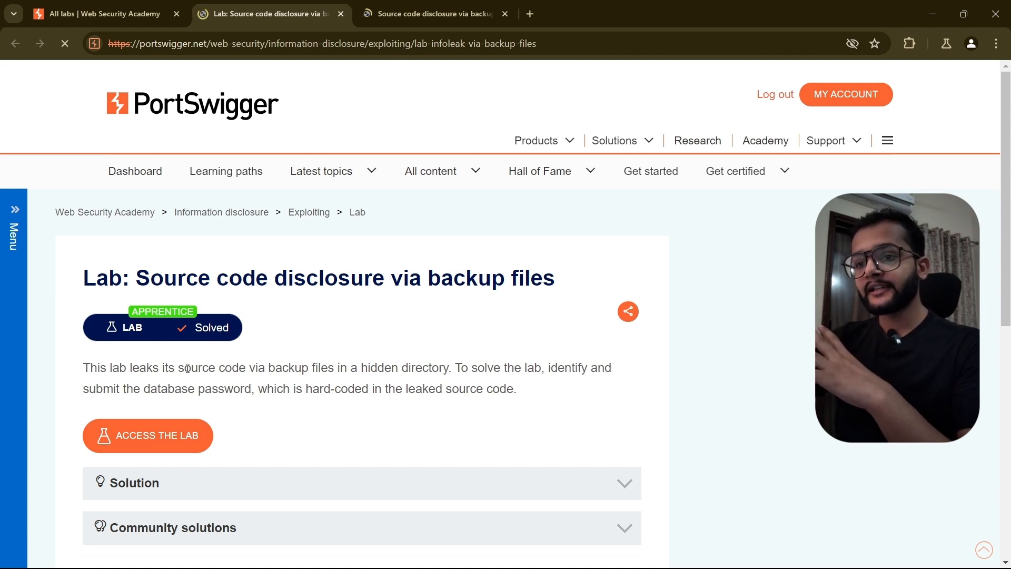
{"action": "left_click_drag", "start_coordinate": [187, 369], "coordinate": [424, 370]}
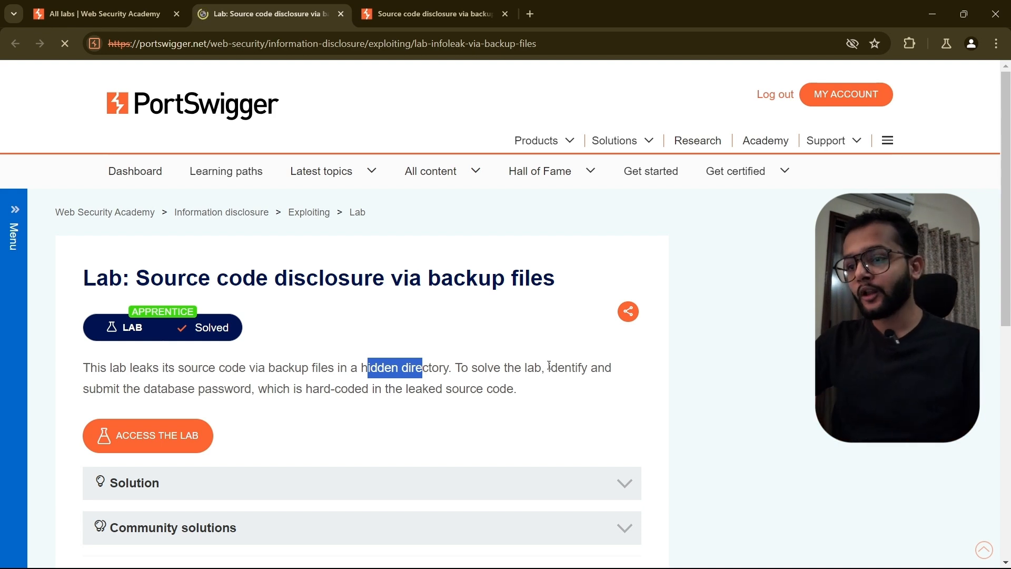
{"action": "left_click_drag", "start_coordinate": [548, 367], "coordinate": [607, 367]}
{"action": "left_click_drag", "start_coordinate": [89, 389], "coordinate": [522, 390]}
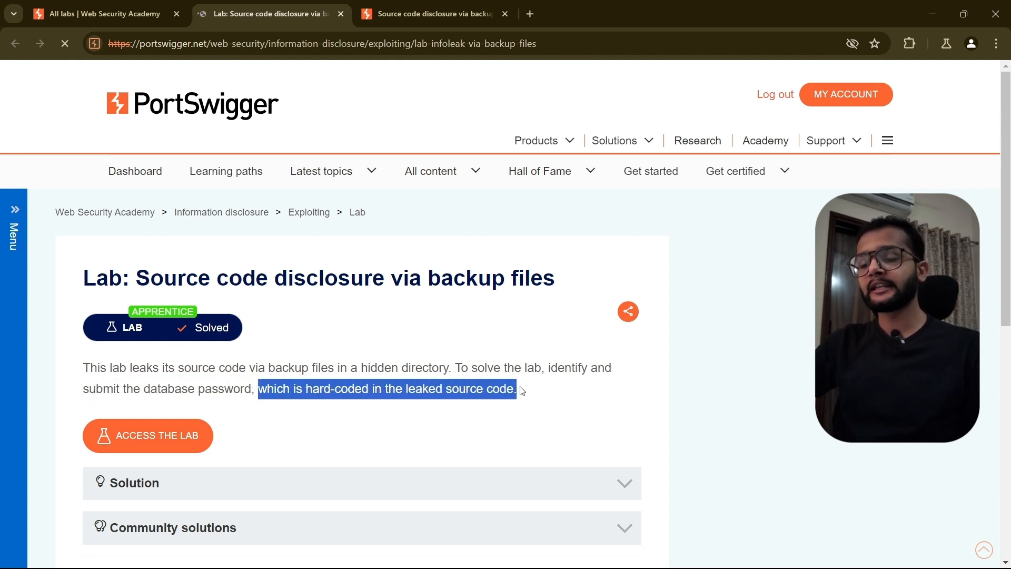
{"action": "left_click", "coordinate": [522, 390]}
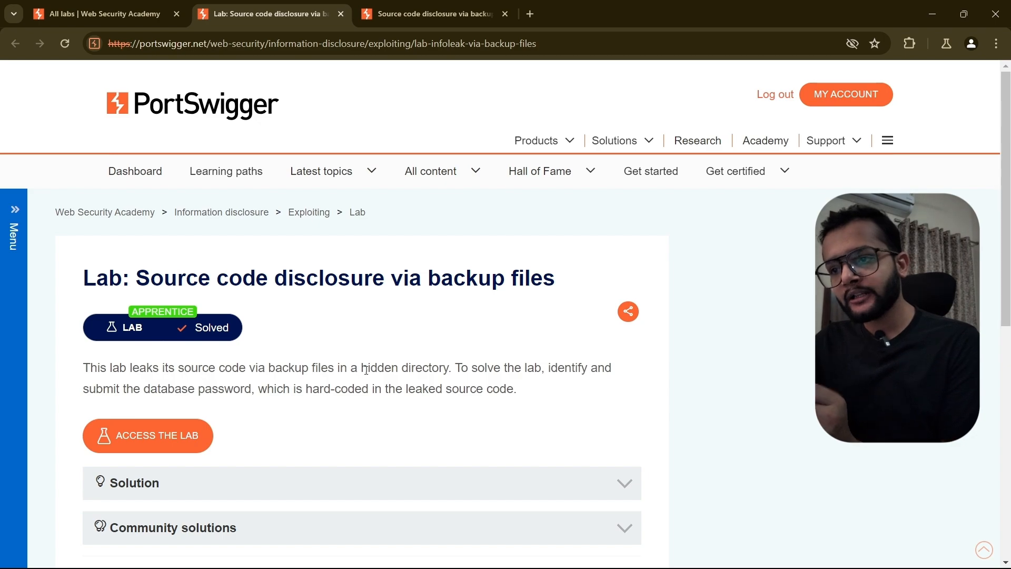
{"action": "left_click_drag", "start_coordinate": [367, 369], "coordinate": [459, 369]}
Switch to the launched lab's shop and look over the products on its home page
{"action": "left_click", "coordinate": [400, 6]}
{"action": "scroll", "coordinate": [166, 241], "scroll_direction": "down", "scroll_amount": 10}
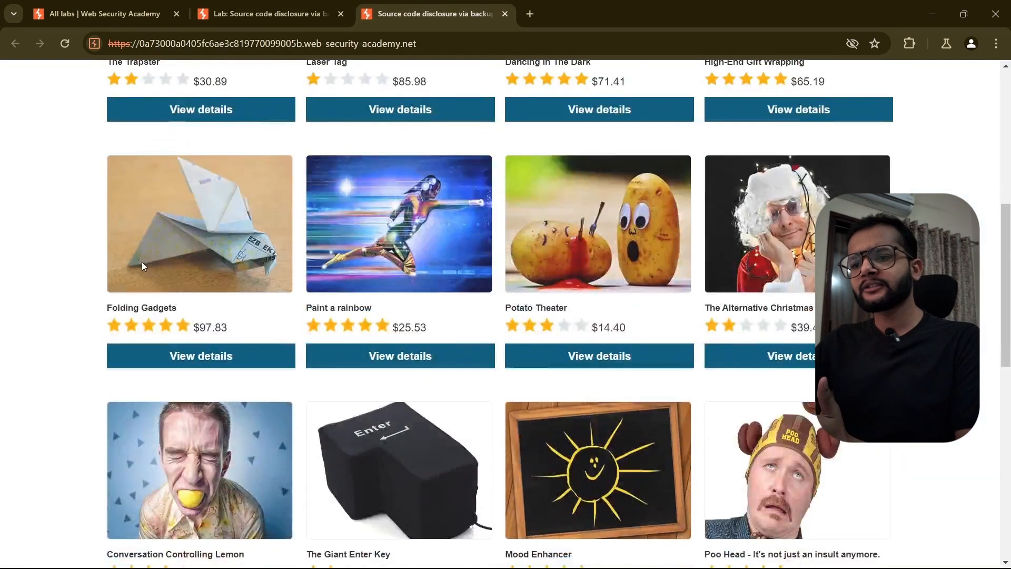
{"action": "scroll", "coordinate": [83, 304], "scroll_direction": "up", "scroll_amount": 10}
{"action": "scroll", "coordinate": [82, 302], "scroll_direction": "up", "scroll_amount": 3}
{"action": "scroll", "coordinate": [103, 297], "scroll_direction": "down", "scroll_amount": 15}
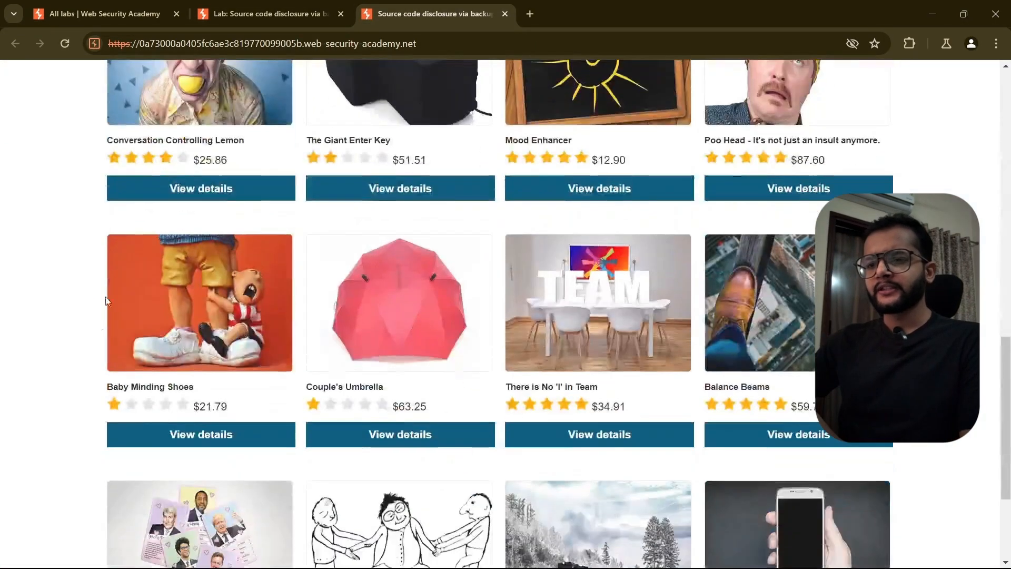
{"action": "scroll", "coordinate": [97, 339], "scroll_direction": "up", "scroll_amount": 10}
{"action": "scroll", "coordinate": [95, 338], "scroll_direction": "up", "scroll_amount": 5}
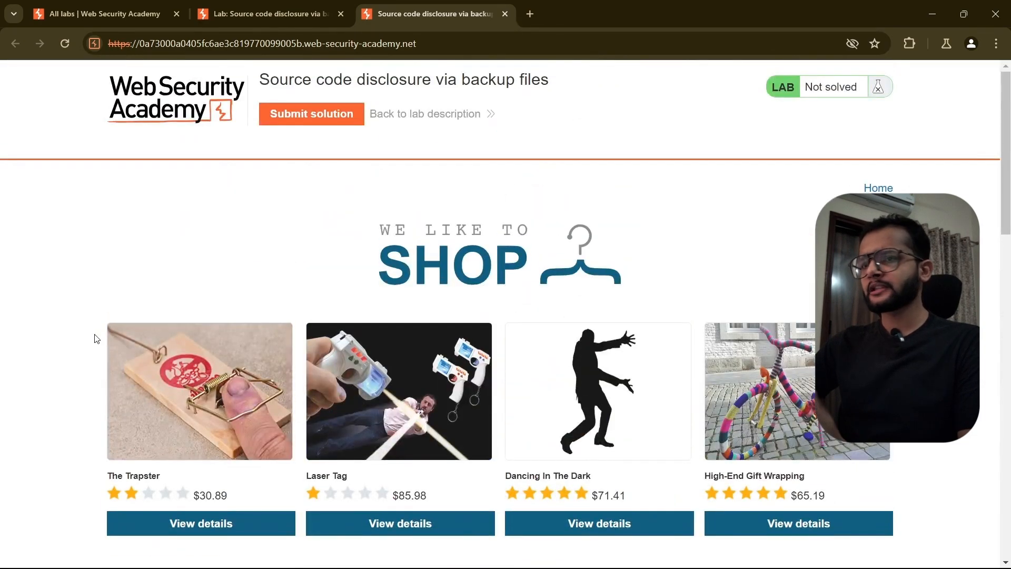
{"action": "scroll", "coordinate": [269, 272], "scroll_direction": "down", "scroll_amount": 5}
{"action": "scroll", "coordinate": [266, 267], "scroll_direction": "up", "scroll_amount": 5}
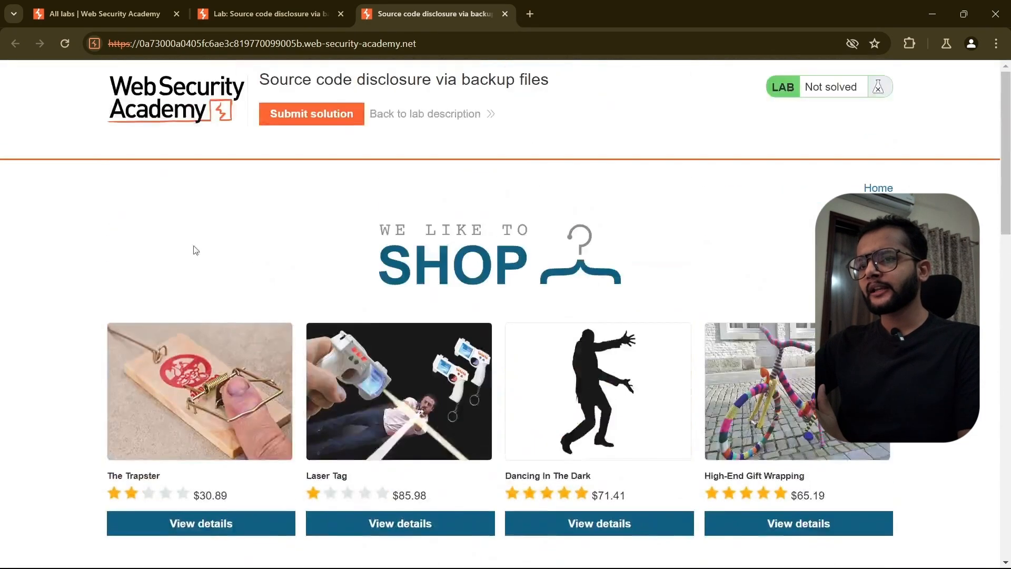
Open the shop home page's HTML source, check it from end to start for hidden links or comments, and close it
{"action": "right_click", "coordinate": [50, 200]}
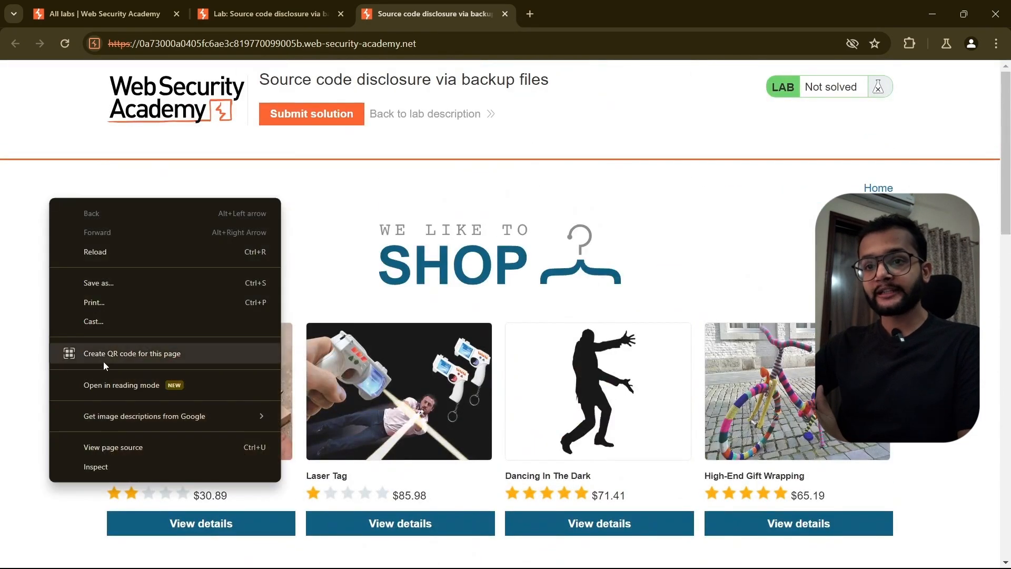
{"action": "left_click", "coordinate": [104, 447]}
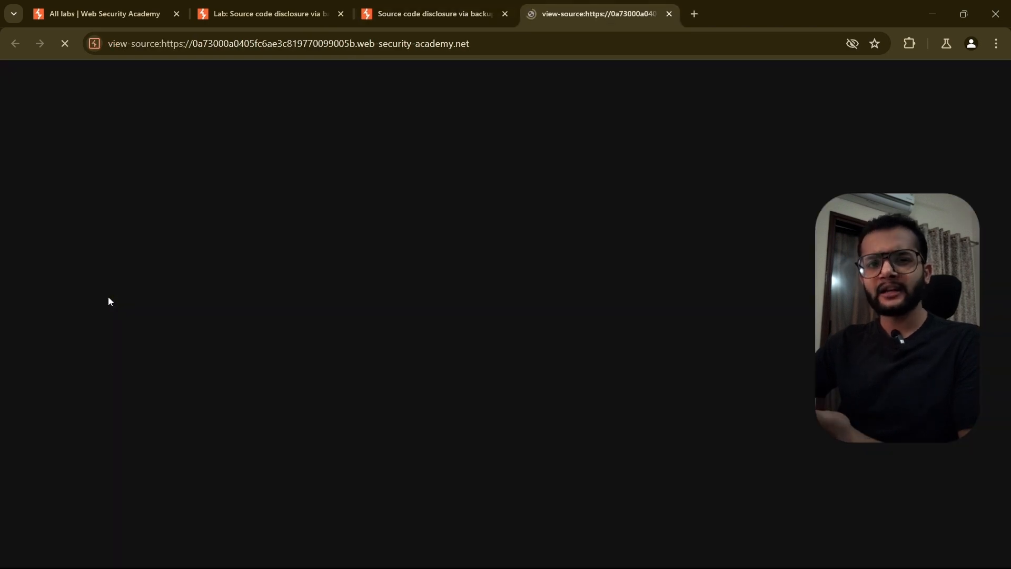
{"action": "scroll", "coordinate": [135, 283], "scroll_direction": "down", "scroll_amount": 20}
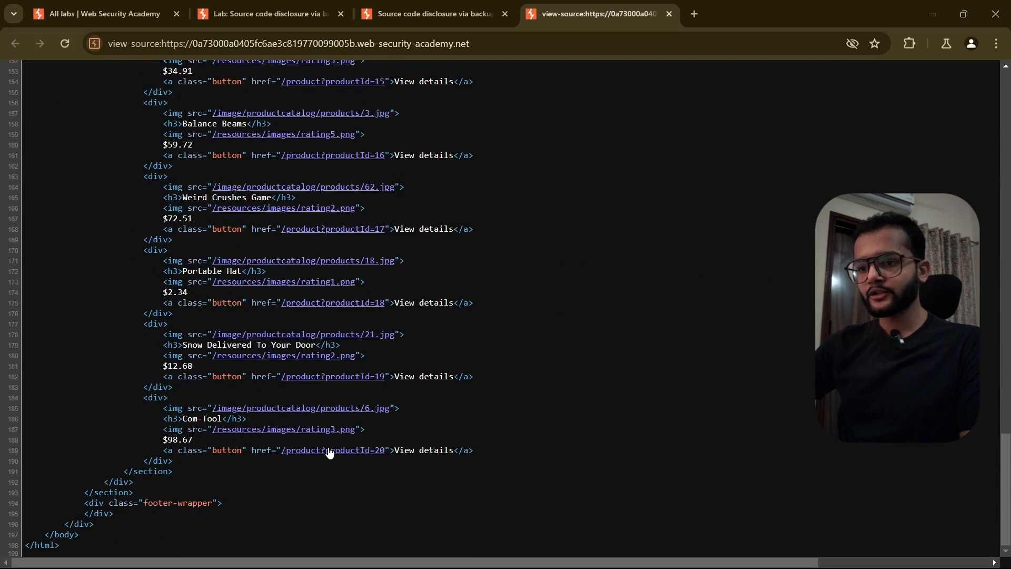
{"action": "scroll", "coordinate": [353, 305], "scroll_direction": "up", "scroll_amount": 20}
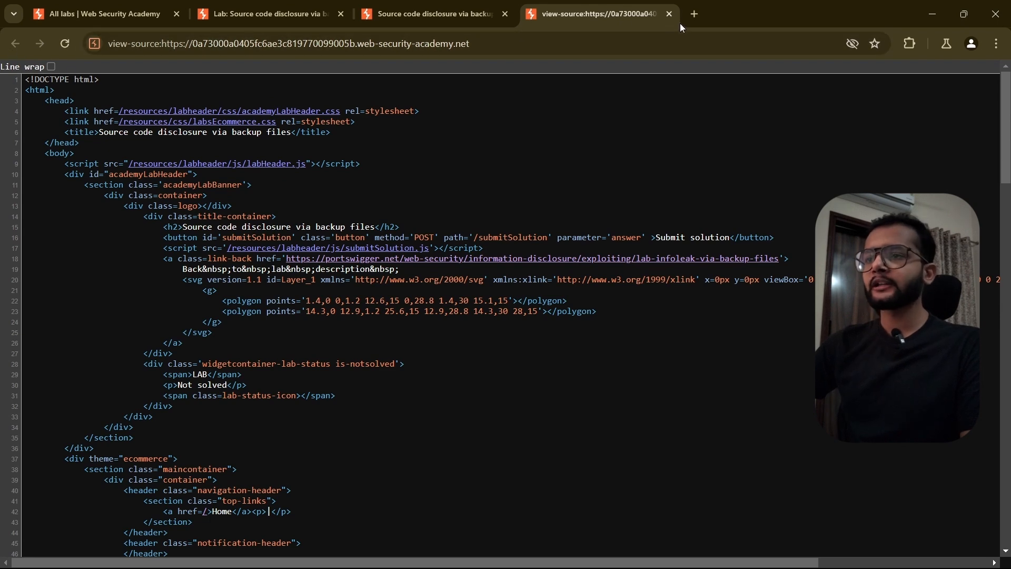
{"action": "left_click", "coordinate": [667, 15]}
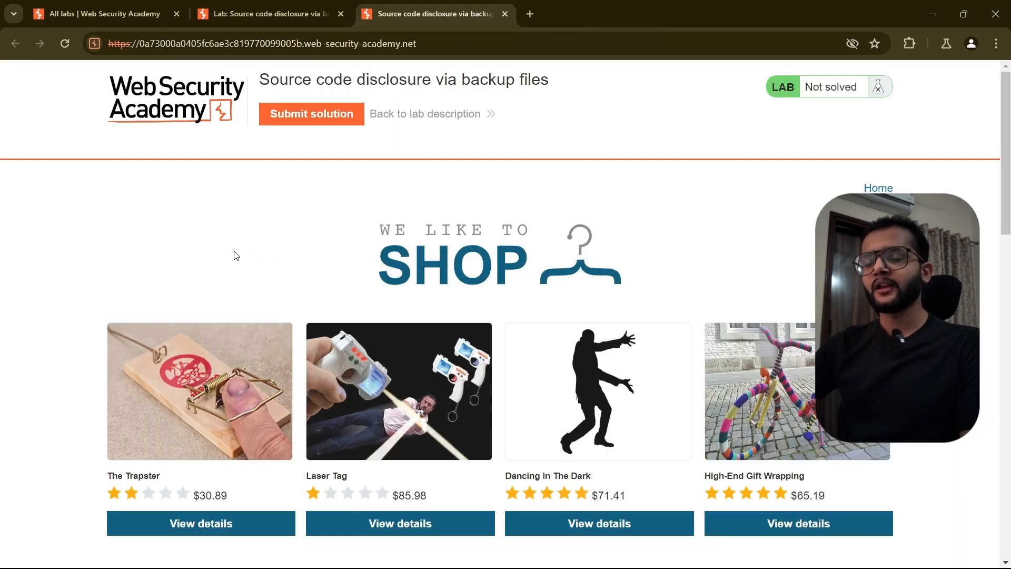
Open the lab site's /robots.txt and read which path is disallowed for crawlers
{"action": "left_click", "coordinate": [673, 45]}
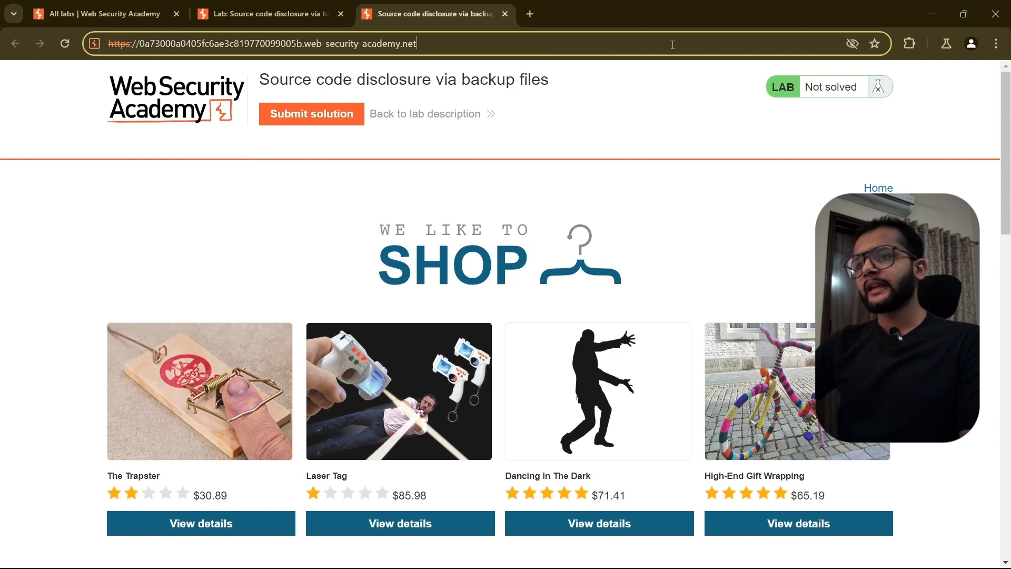
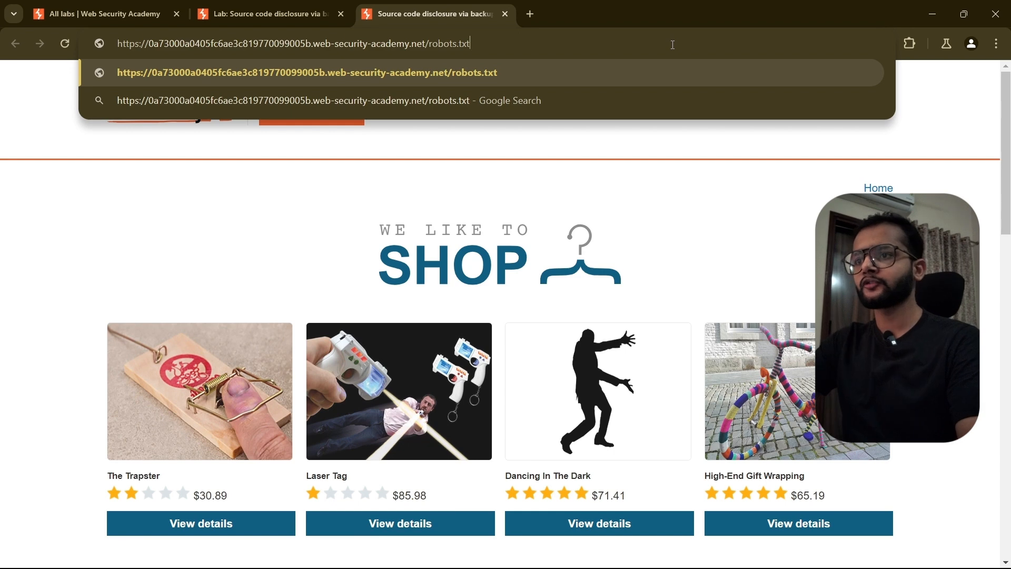
{"action": "key", "text": "Return"}
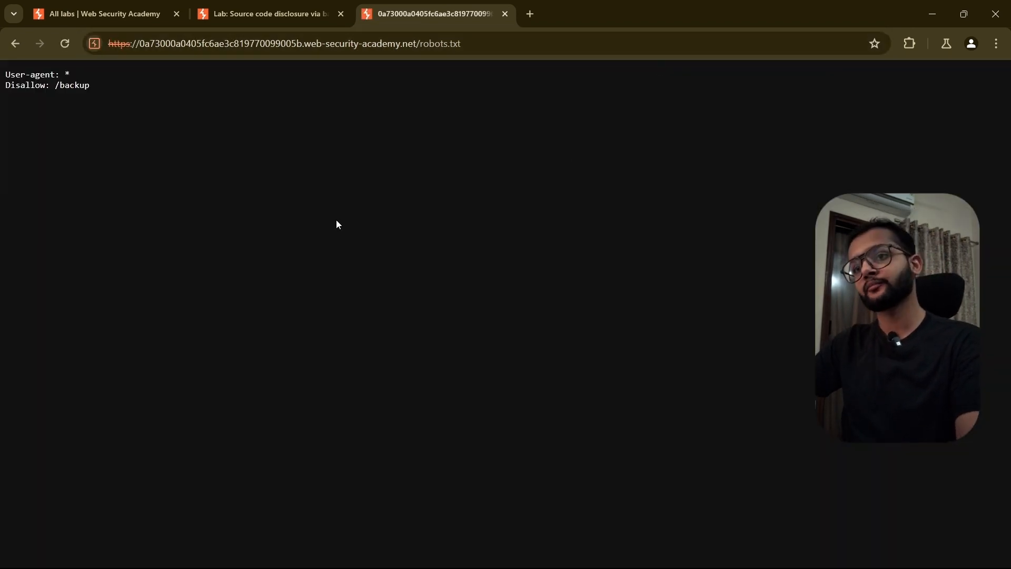
{"action": "scroll", "coordinate": [240, 271], "scroll_direction": "up", "scroll_amount": 7}
{"action": "scroll", "coordinate": [239, 267], "scroll_direction": "up", "scroll_amount": 1}
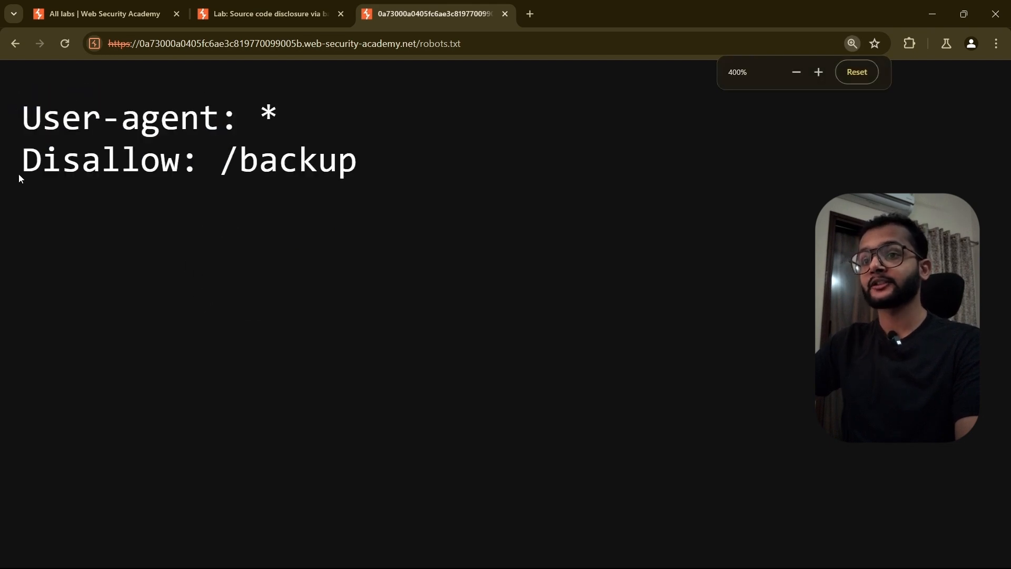
{"action": "left_click_drag", "start_coordinate": [23, 163], "coordinate": [358, 168]}
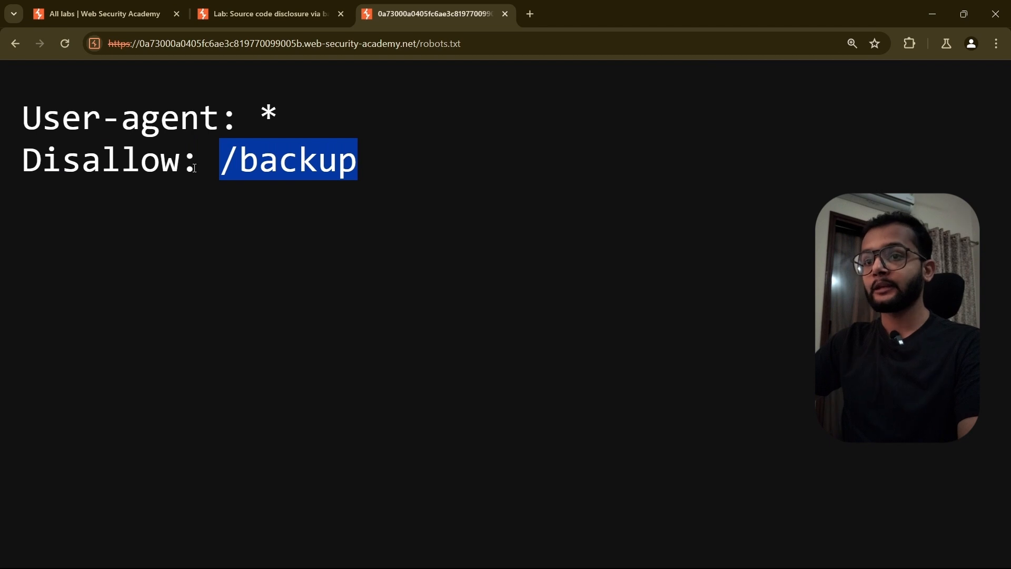
{"action": "left_click_drag", "start_coordinate": [196, 168], "coordinate": [21, 169]}
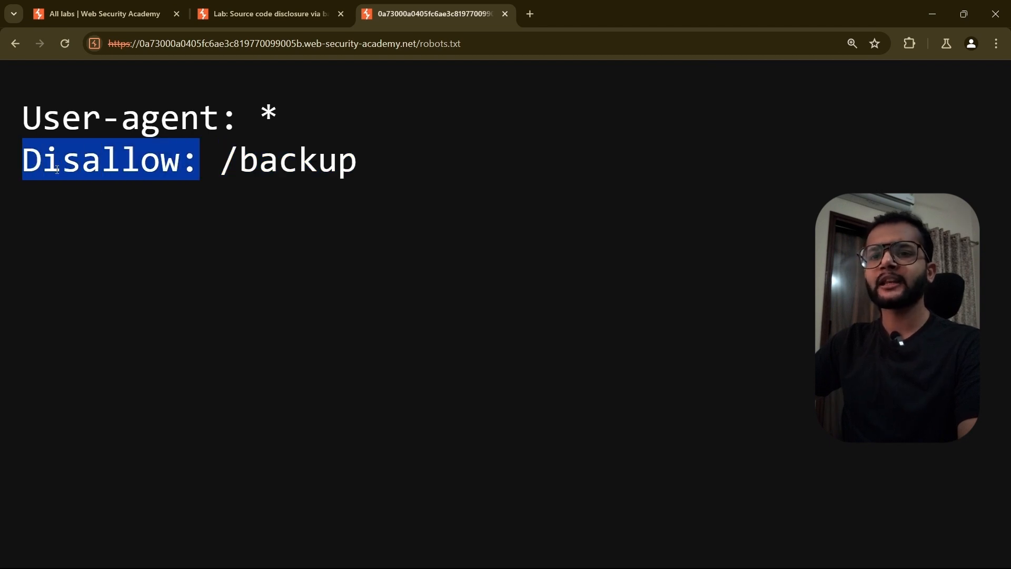
Copy the disallowed path /backup from robots.txt and open that directory on the lab site
{"action": "key", "text": "ctrl+minus"}
{"action": "key", "text": "ctrl+minus"}
{"action": "key", "text": "ctrl+minus"}
{"action": "key", "text": "ctrl+minus"}
{"action": "left_click", "coordinate": [20, 102]}
{"action": "left_click_drag", "start_coordinate": [12, 104], "coordinate": [163, 108]}
{"action": "key", "text": "ctrl+c"}
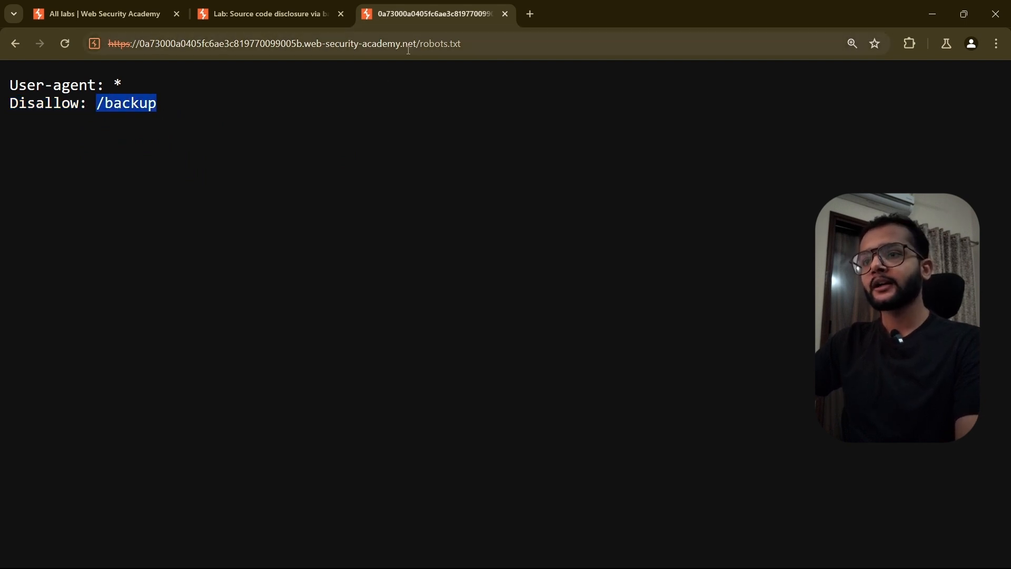
{"action": "left_click_drag", "start_coordinate": [418, 47], "coordinate": [496, 49]}
{"action": "key", "text": "ctrl+v"}
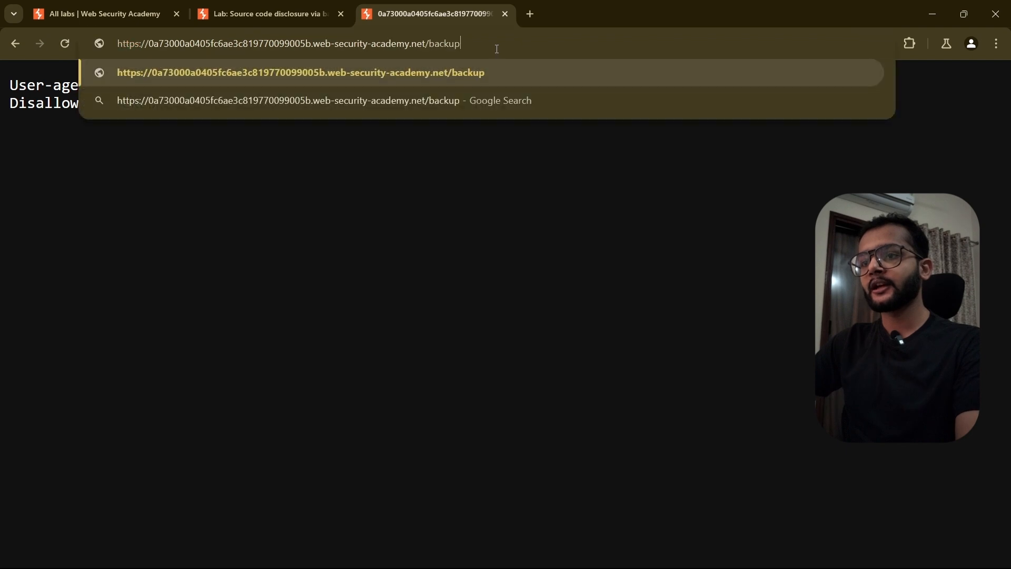
{"action": "key", "text": "Return"}
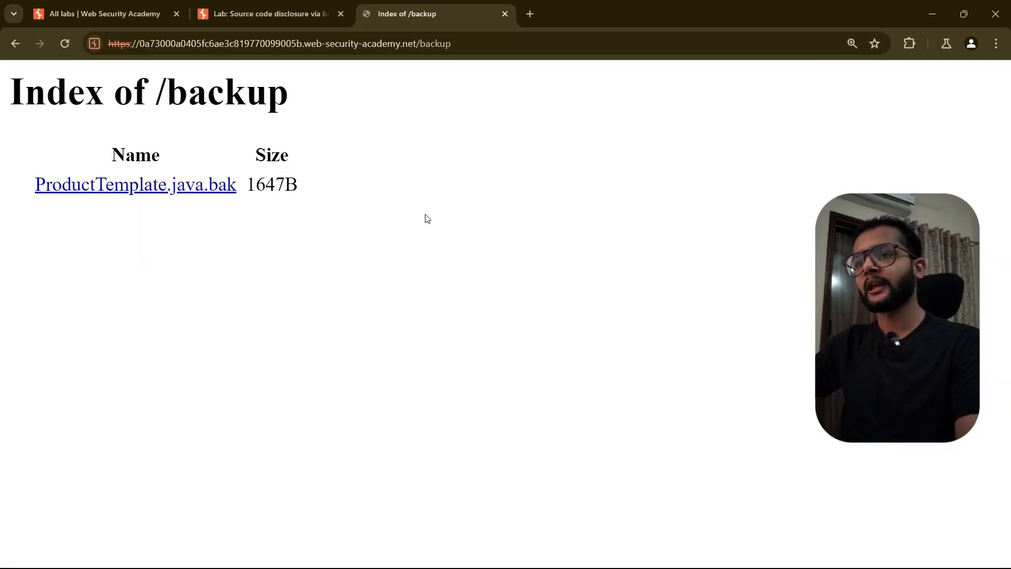
Open ProductTemplate.java.bak from the backup directory listing and look through its Java source for database connection code
{"action": "key", "text": "ctrl+minus"}
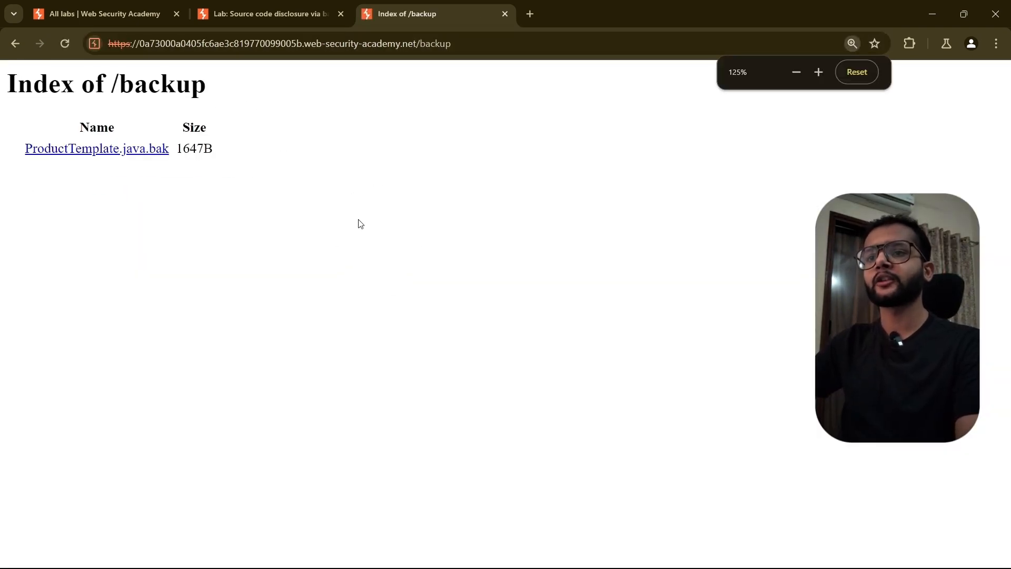
{"action": "left_click", "coordinate": [101, 155]}
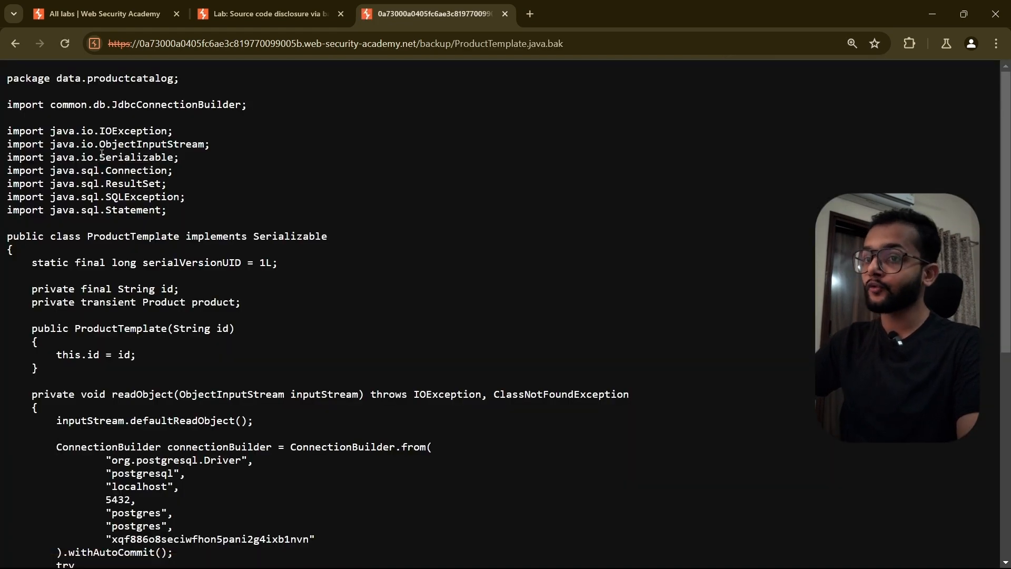
{"action": "scroll", "coordinate": [102, 154], "scroll_direction": "down", "scroll_amount": 7}
{"action": "scroll", "coordinate": [162, 338], "scroll_direction": "up", "scroll_amount": 7}
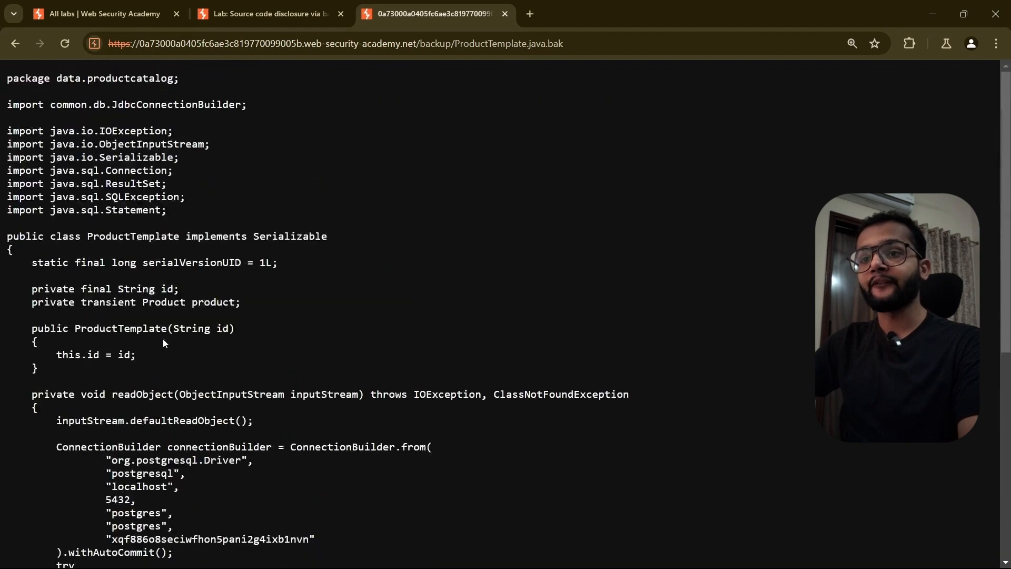
{"action": "left_click_drag", "start_coordinate": [8, 82], "coordinate": [167, 383]}
{"action": "scroll", "coordinate": [108, 149], "scroll_direction": "down", "scroll_amount": 7}
{"action": "left_click", "coordinate": [167, 383]}
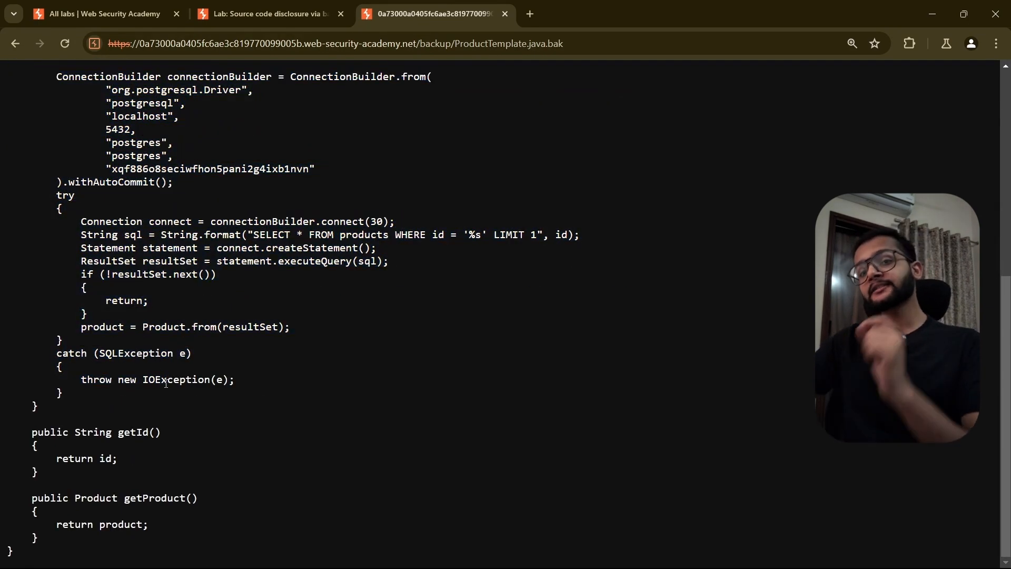
{"action": "scroll", "coordinate": [347, 396], "scroll_direction": "up", "scroll_amount": 3}
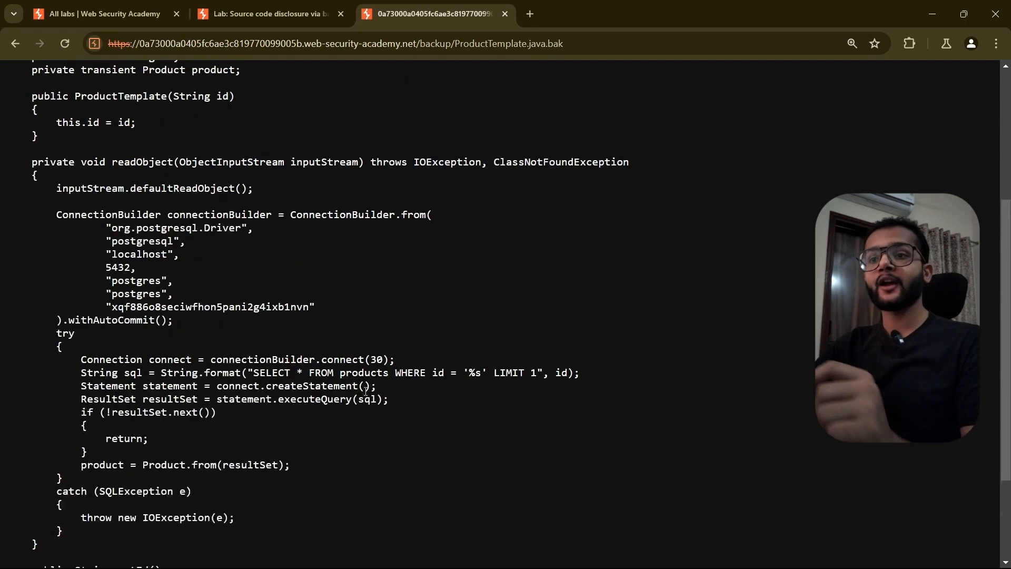
{"action": "scroll", "coordinate": [364, 387], "scroll_direction": "up", "scroll_amount": 3}
{"action": "scroll", "coordinate": [182, 266], "scroll_direction": "down", "scroll_amount": 4}
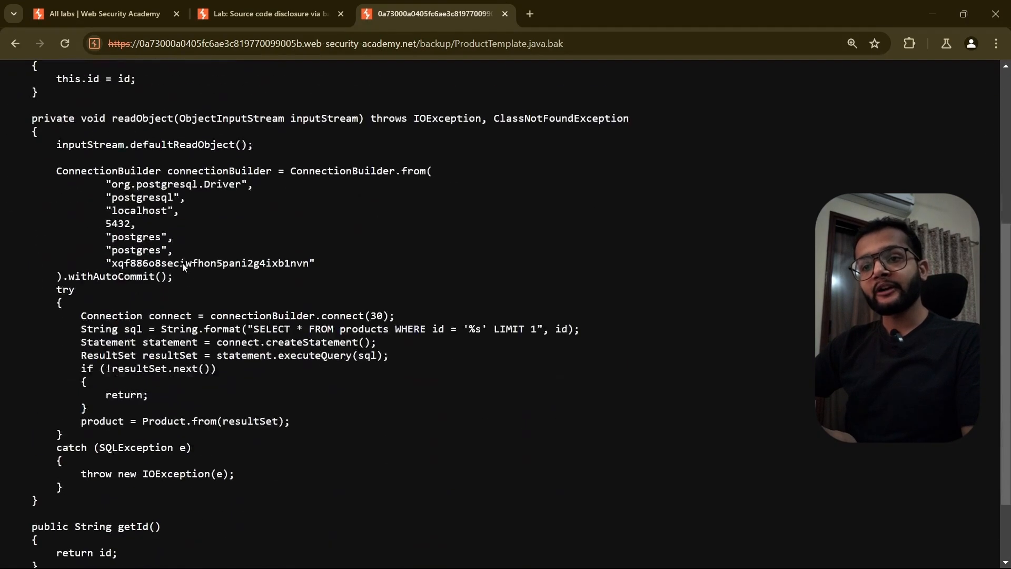
Examine the ConnectionBuilder arguments for driver, host, port and credentials, and copy the hard-coded database password
{"action": "left_click_drag", "start_coordinate": [50, 172], "coordinate": [160, 173]}
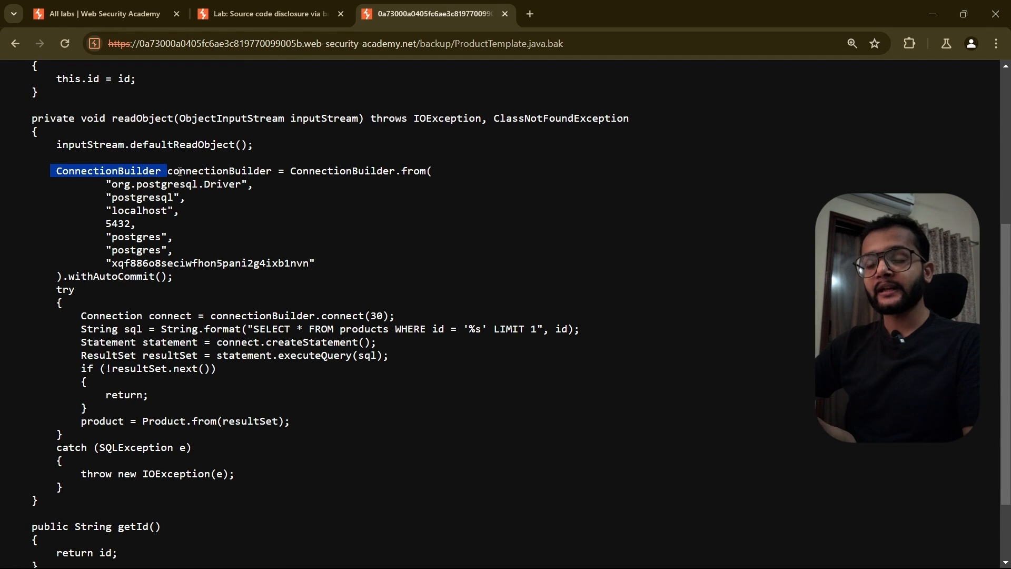
{"action": "left_click_drag", "start_coordinate": [285, 172], "coordinate": [398, 172]}
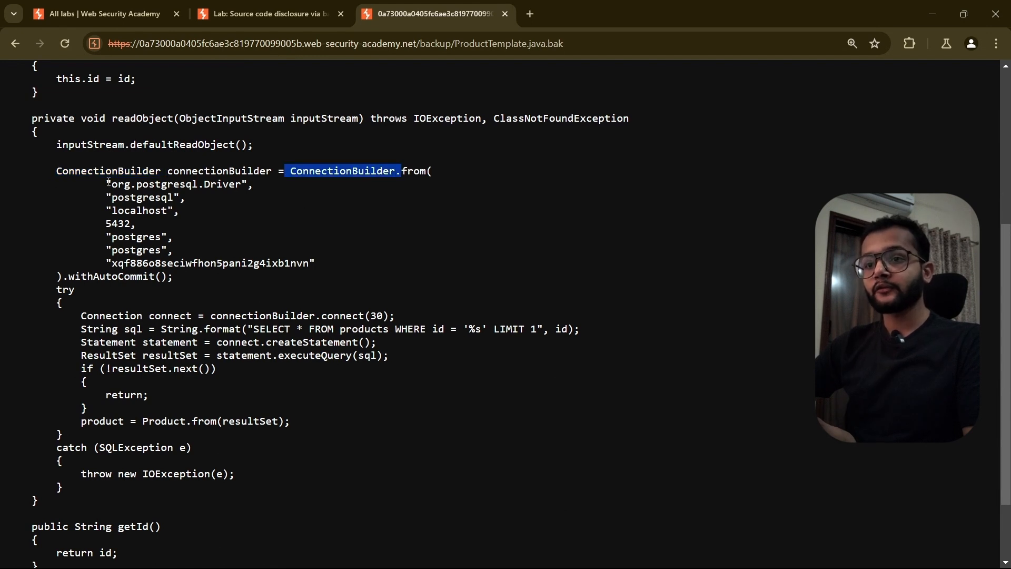
{"action": "left_click_drag", "start_coordinate": [106, 183], "coordinate": [242, 185]}
{"action": "left_click_drag", "start_coordinate": [100, 198], "coordinate": [174, 211]}
{"action": "left_click_drag", "start_coordinate": [106, 225], "coordinate": [134, 224]}
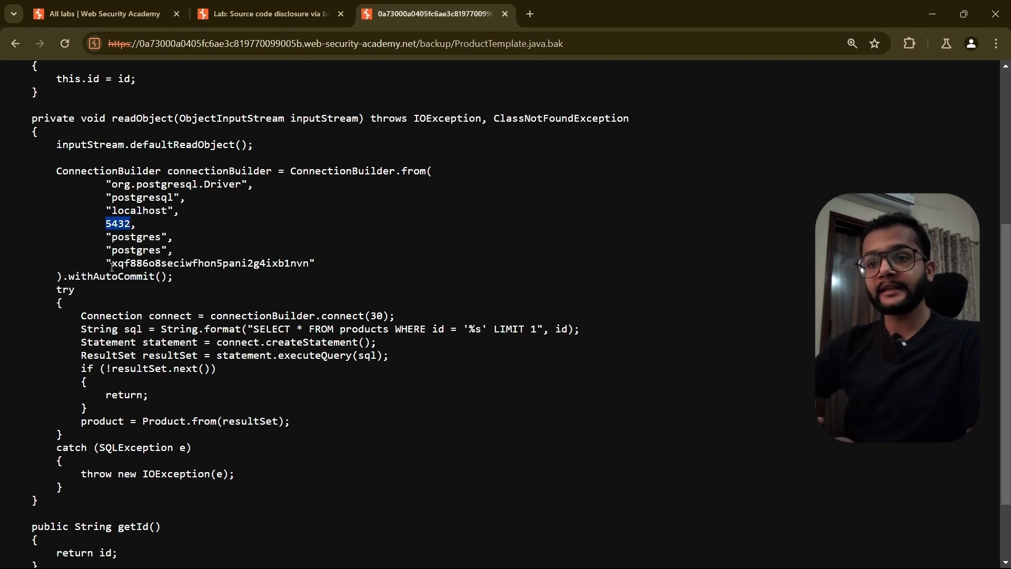
{"action": "left_click_drag", "start_coordinate": [113, 264], "coordinate": [294, 264]}
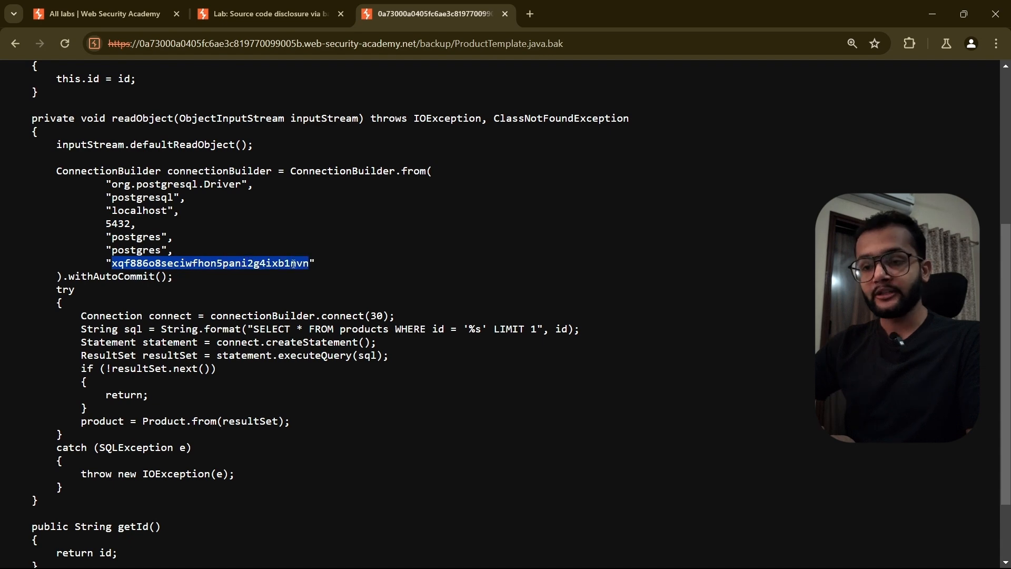
{"action": "right_click", "coordinate": [280, 264]}
{"action": "left_click", "coordinate": [292, 276]}
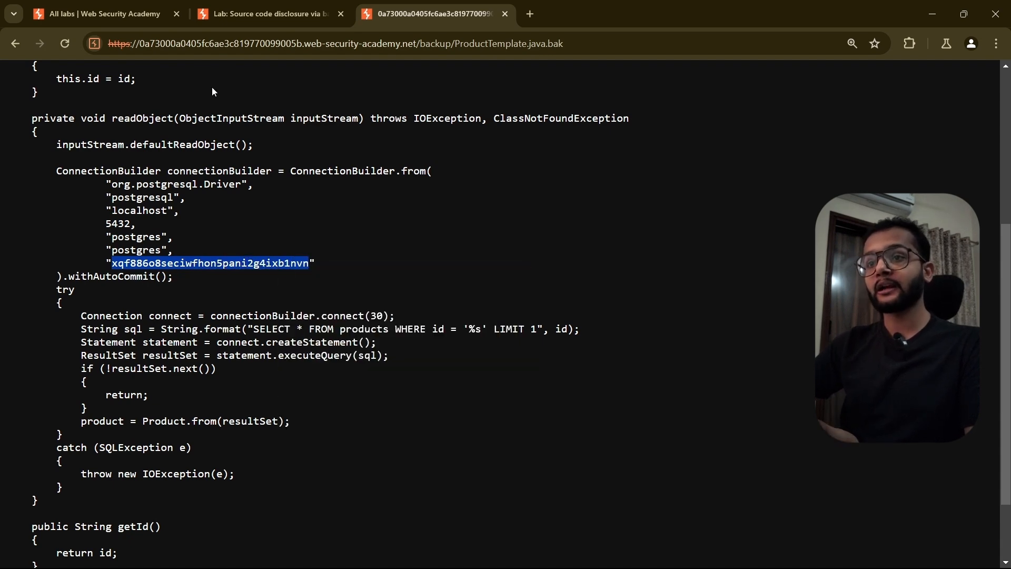
Return to the shop home page, submit the copied database password as the lab solution, and check the lab status
{"action": "left_click", "coordinate": [263, 16]}
{"action": "left_click", "coordinate": [390, 13]}
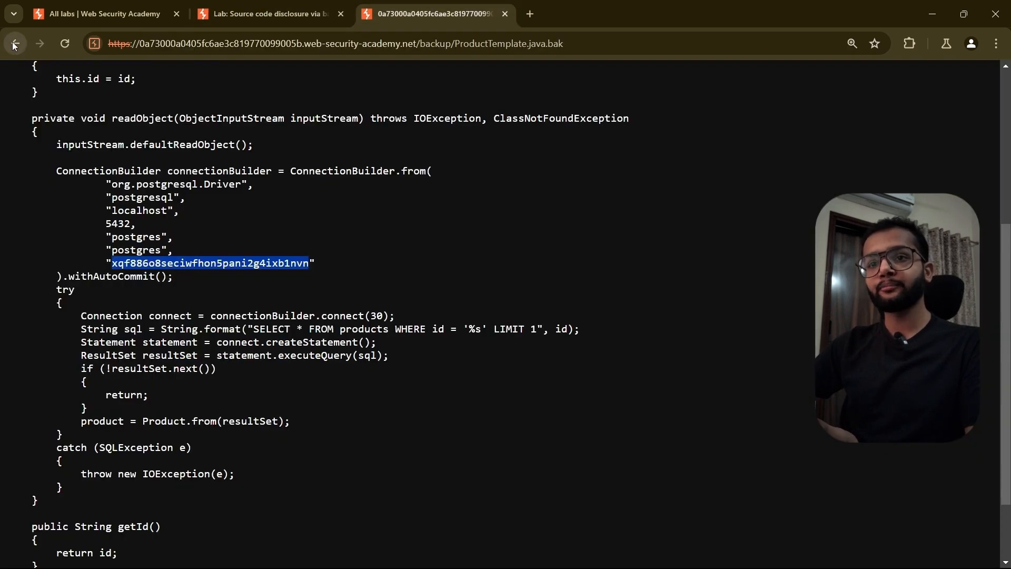
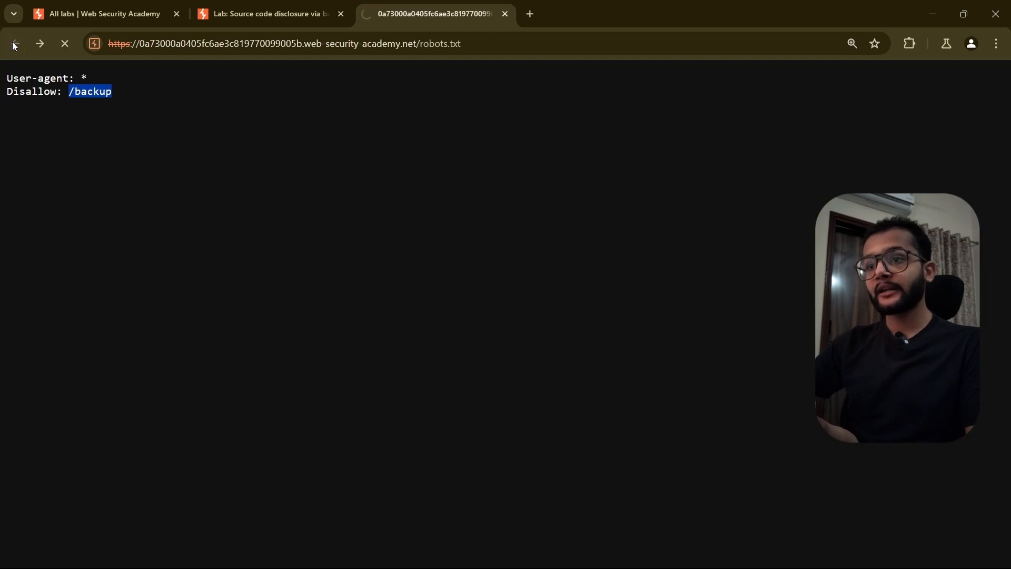
{"action": "left_click", "coordinate": [15, 44]}
{"action": "left_click", "coordinate": [268, 131]}
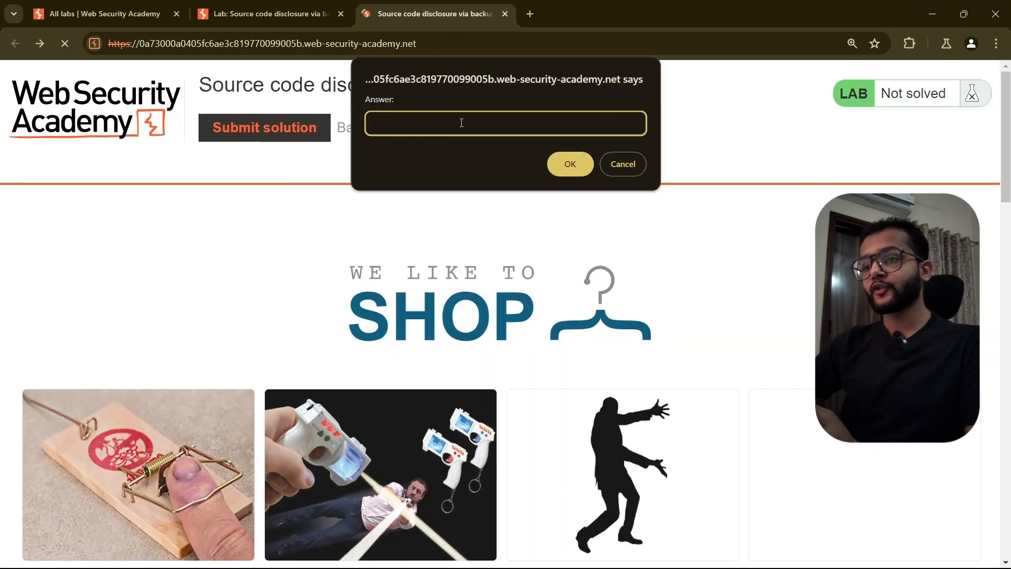
{"action": "key", "text": "ctrl+v"}
{"action": "left_click", "coordinate": [569, 163]}
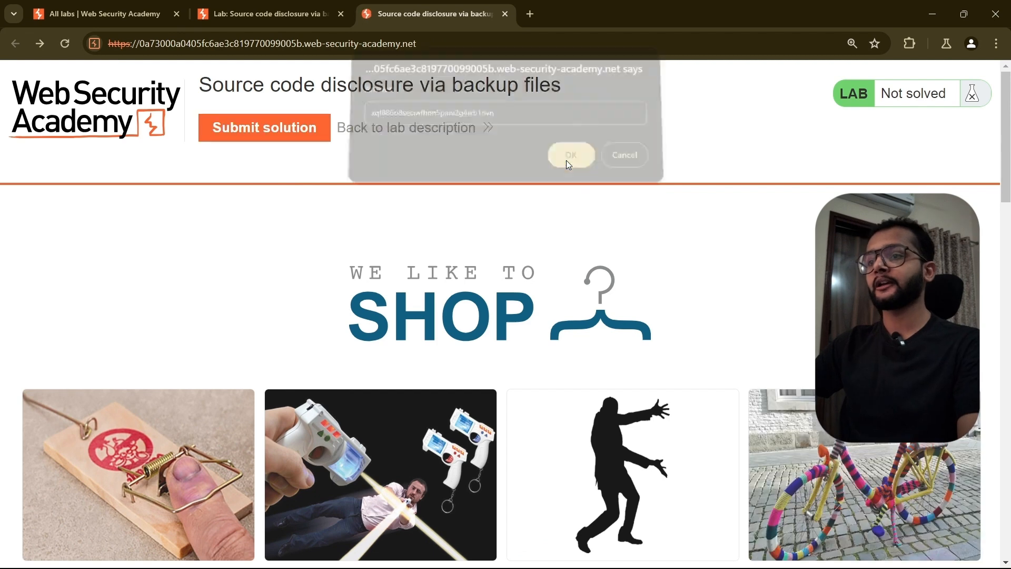
{"action": "key", "text": "ctrl+minus"}
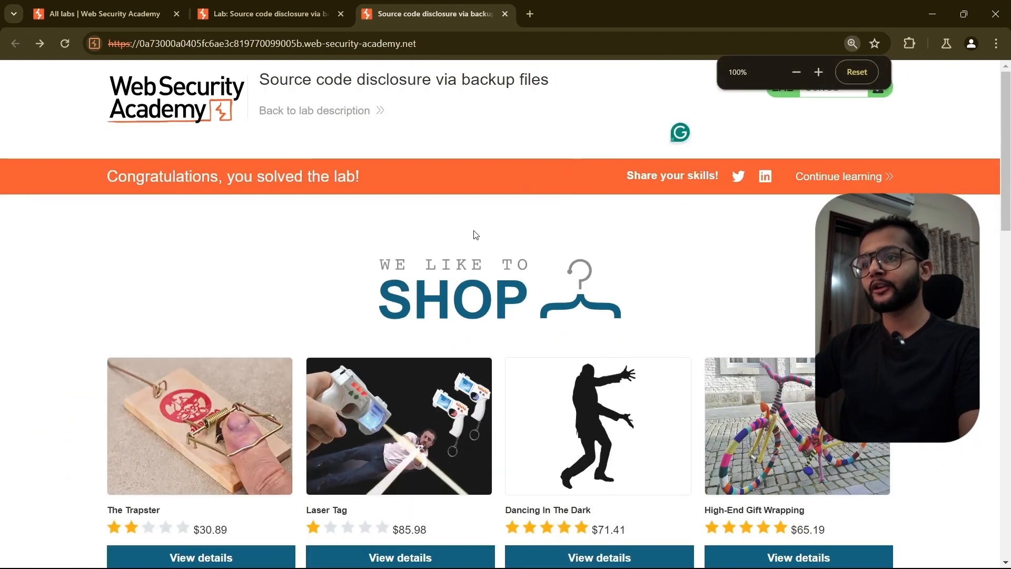
{"action": "left_click_drag", "start_coordinate": [98, 179], "coordinate": [379, 182]}
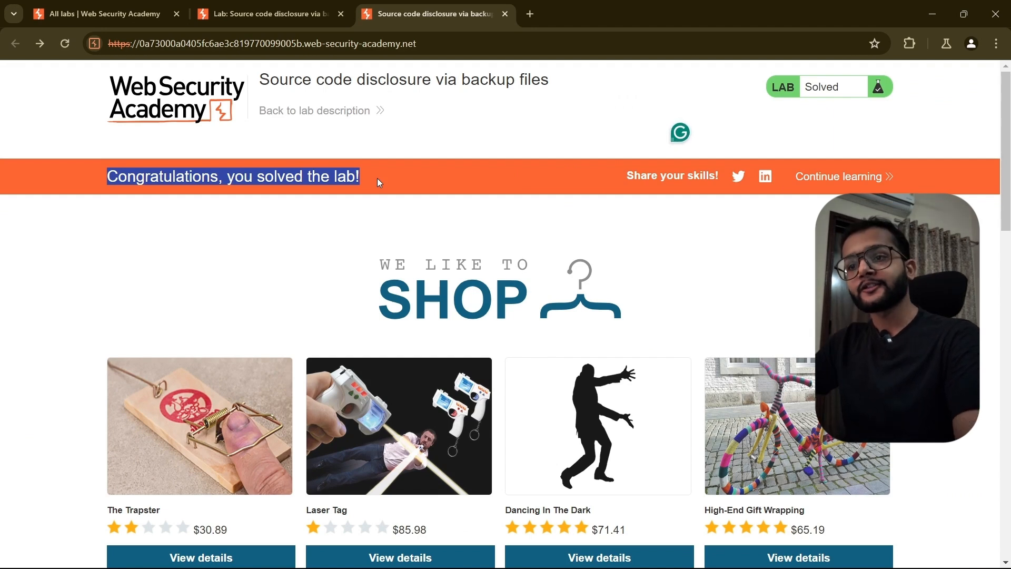
{"action": "left_click", "coordinate": [378, 179]}
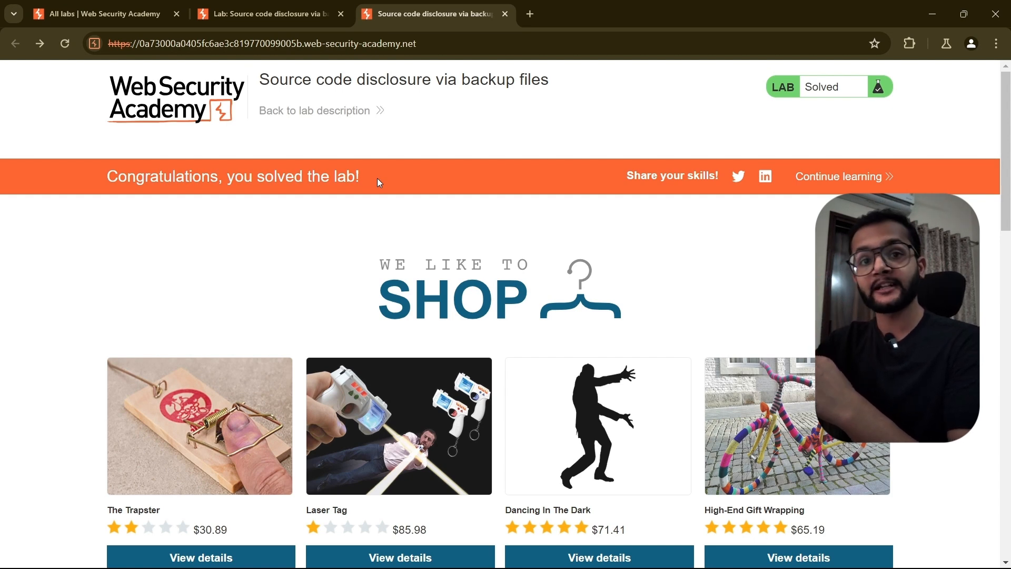
Close the backup files lab's tabs, then open and launch the lab "Authentication bypass via information disclosure"
{"action": "left_click", "coordinate": [503, 18]}
{"action": "left_click", "coordinate": [341, 15]}
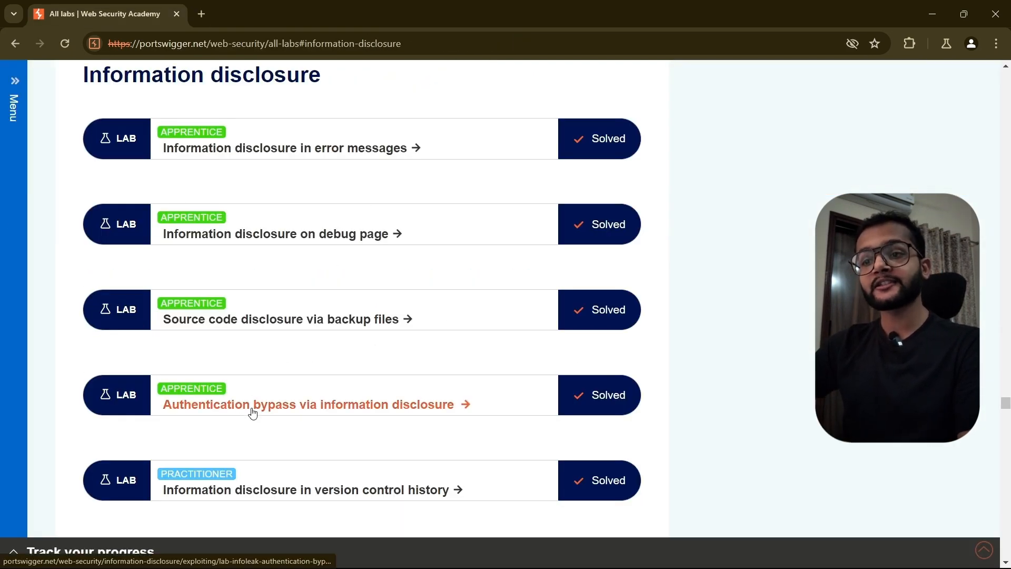
{"action": "right_click", "coordinate": [253, 413]}
{"action": "left_click", "coordinate": [353, 225]}
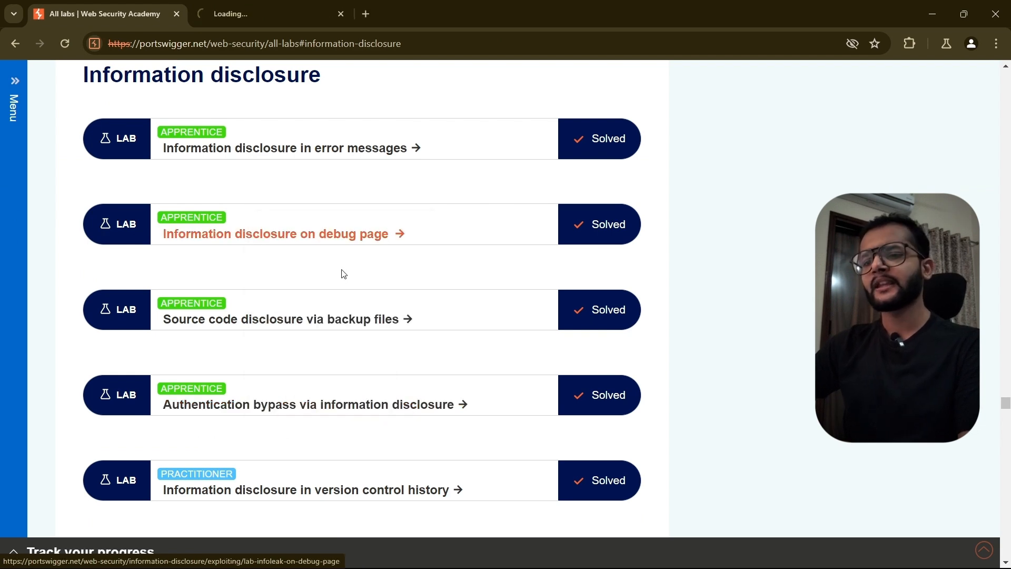
{"action": "left_click", "coordinate": [287, 7]}
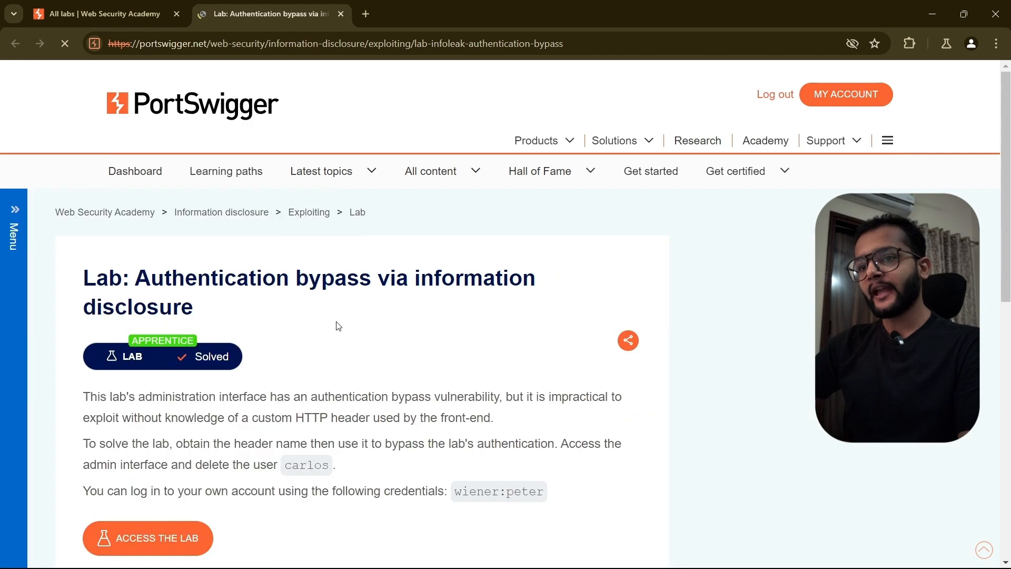
{"action": "scroll", "coordinate": [337, 322], "scroll_direction": "down", "scroll_amount": 1}
{"action": "scroll", "coordinate": [336, 322], "scroll_direction": "down", "scroll_amount": 2}
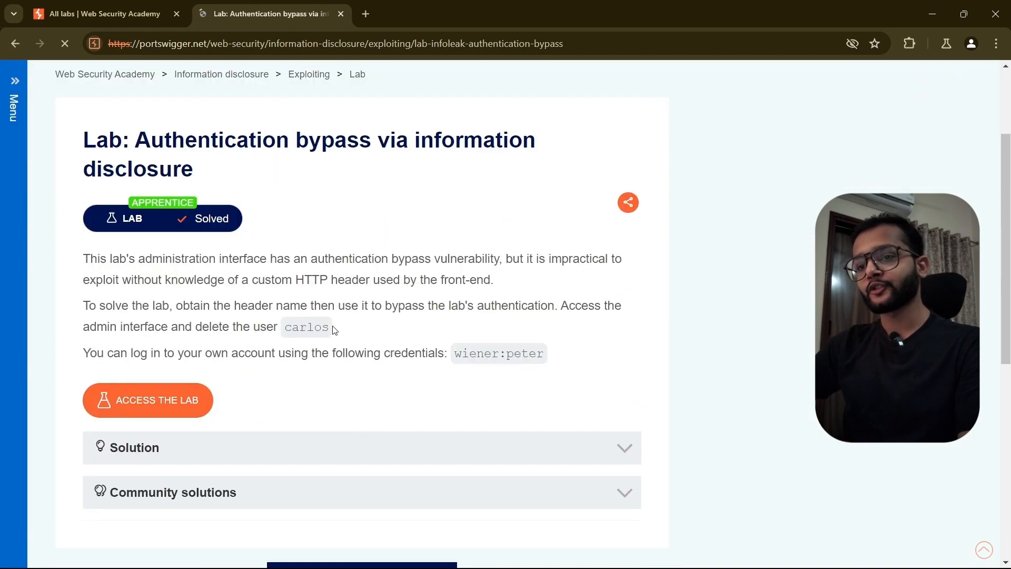
{"action": "left_click", "coordinate": [181, 404]}
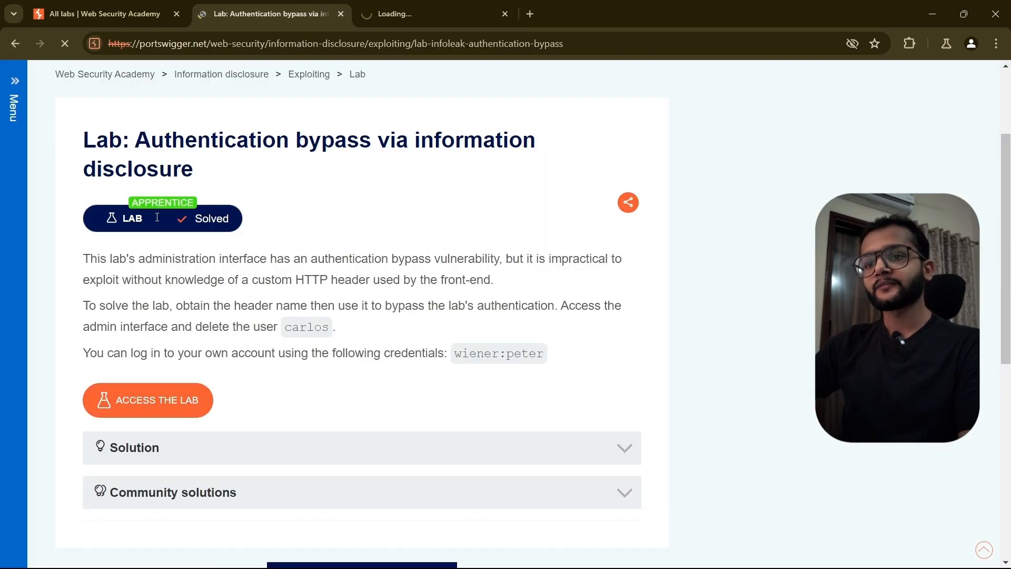
Read the lab title and the description of the authentication bypass vulnerability and the custom HTTP header used by the front-end
{"action": "left_click_drag", "start_coordinate": [138, 141], "coordinate": [514, 169]}
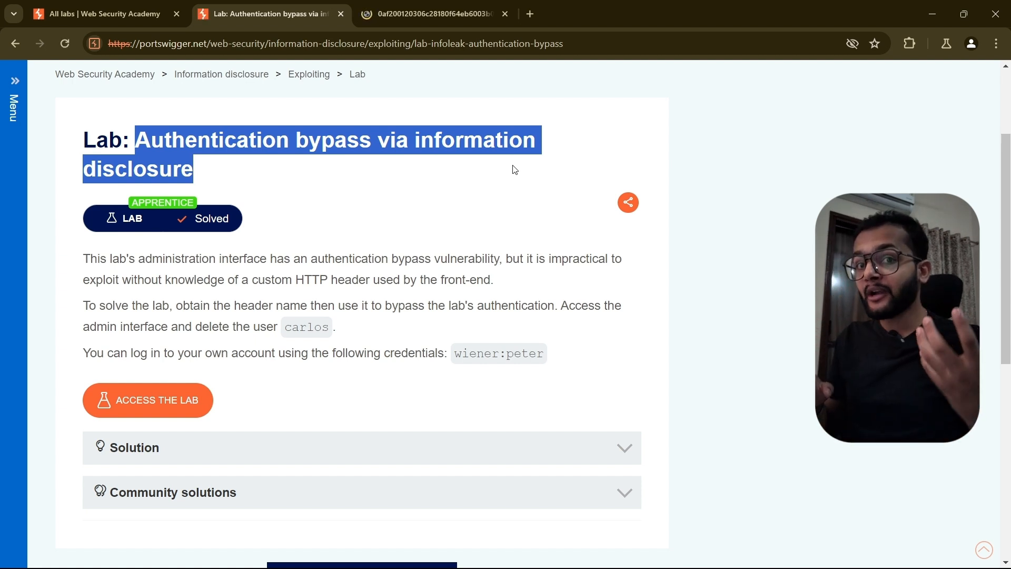
{"action": "left_click_drag", "start_coordinate": [82, 258], "coordinate": [503, 259]}
{"action": "left_click_drag", "start_coordinate": [505, 259], "coordinate": [562, 259]}
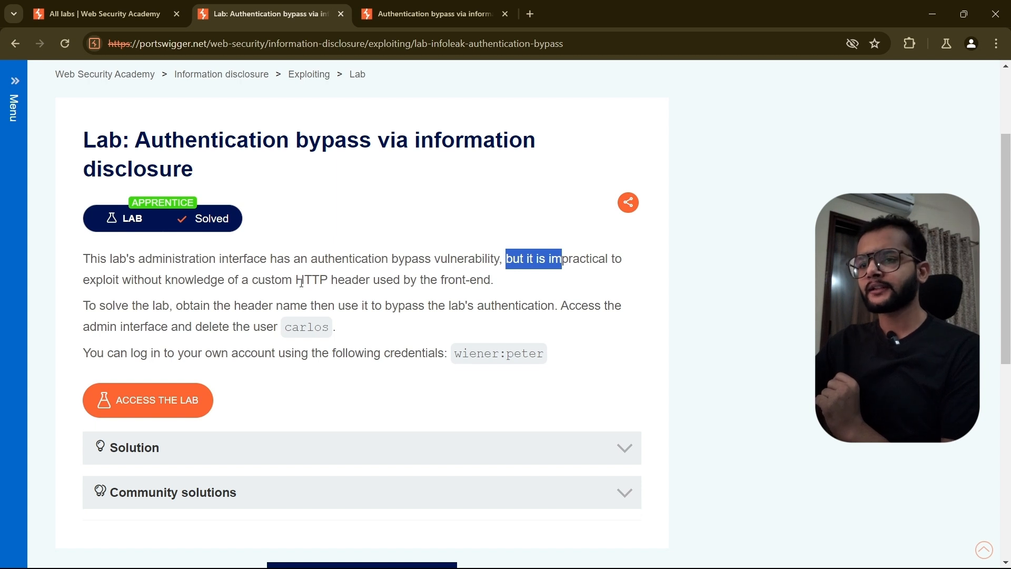
{"action": "left_click_drag", "start_coordinate": [296, 280], "coordinate": [500, 286]}
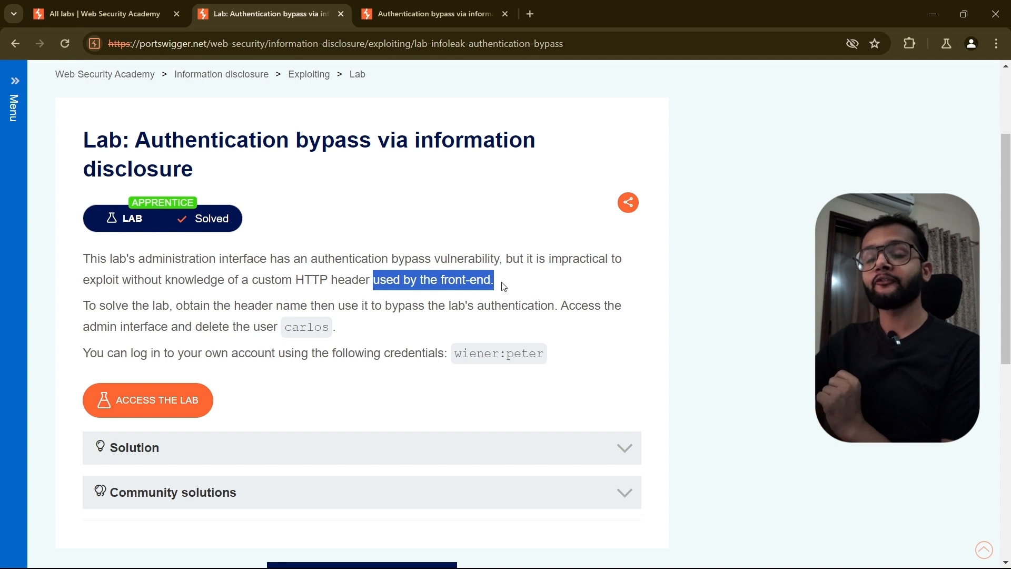
{"action": "left_click", "coordinate": [258, 265]}
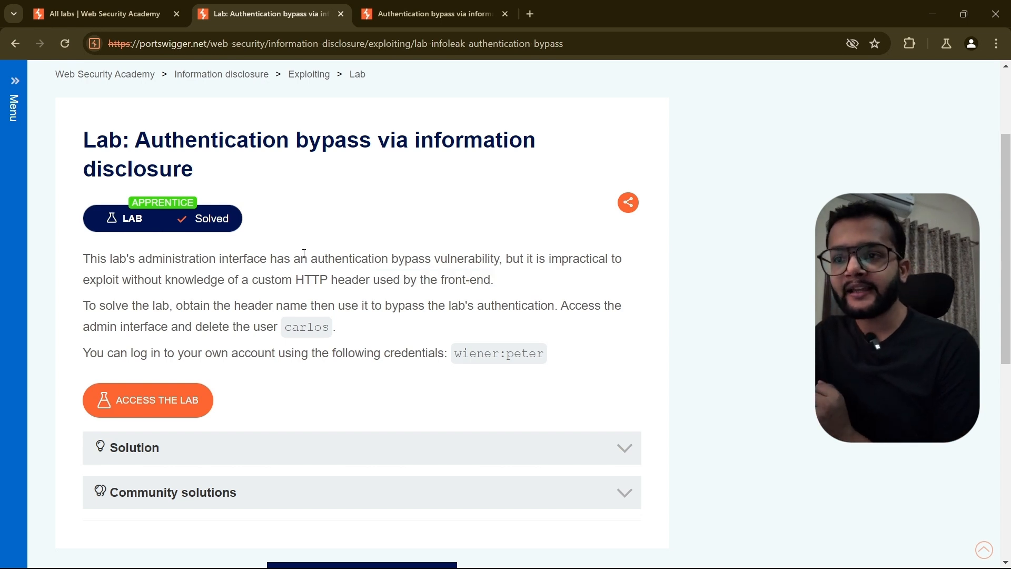
{"action": "left_click_drag", "start_coordinate": [348, 261], "coordinate": [492, 265]}
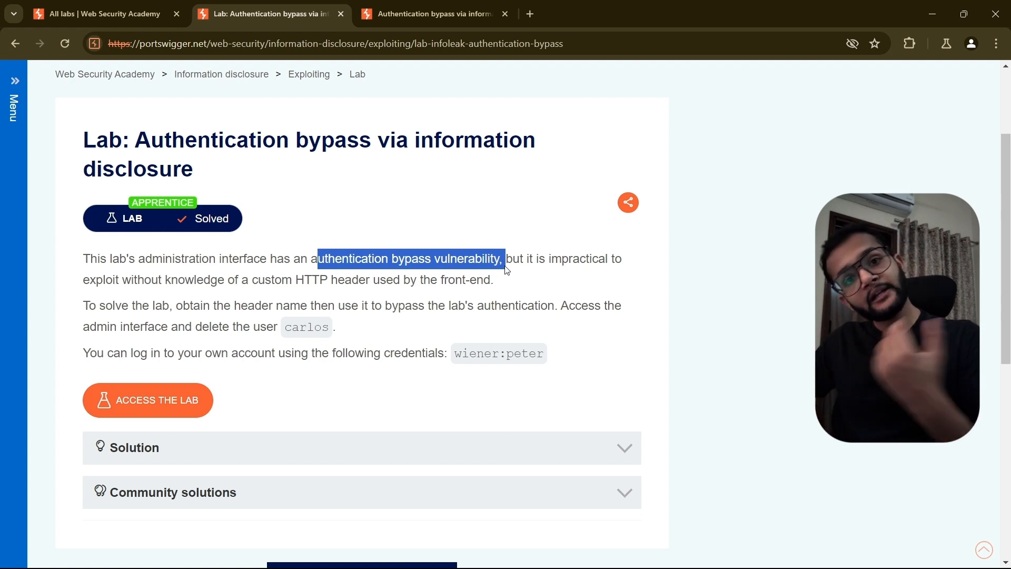
{"action": "left_click_drag", "start_coordinate": [294, 280], "coordinate": [359, 279]}
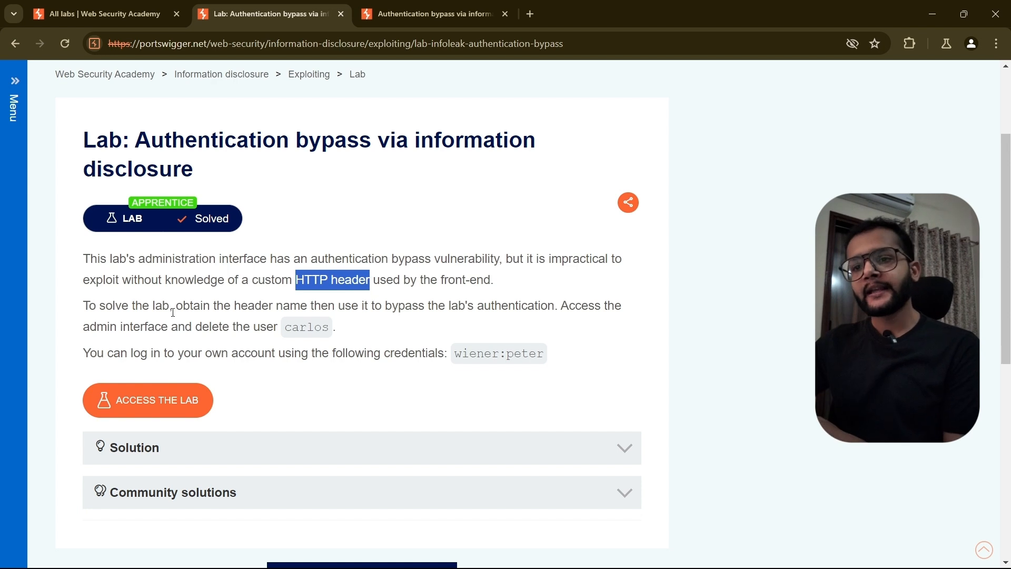
Read the lab's task of obtaining the header name, bypassing authentication and deleting carlos, plus the supplied login credentials
{"action": "left_click_drag", "start_coordinate": [177, 305], "coordinate": [292, 306]}
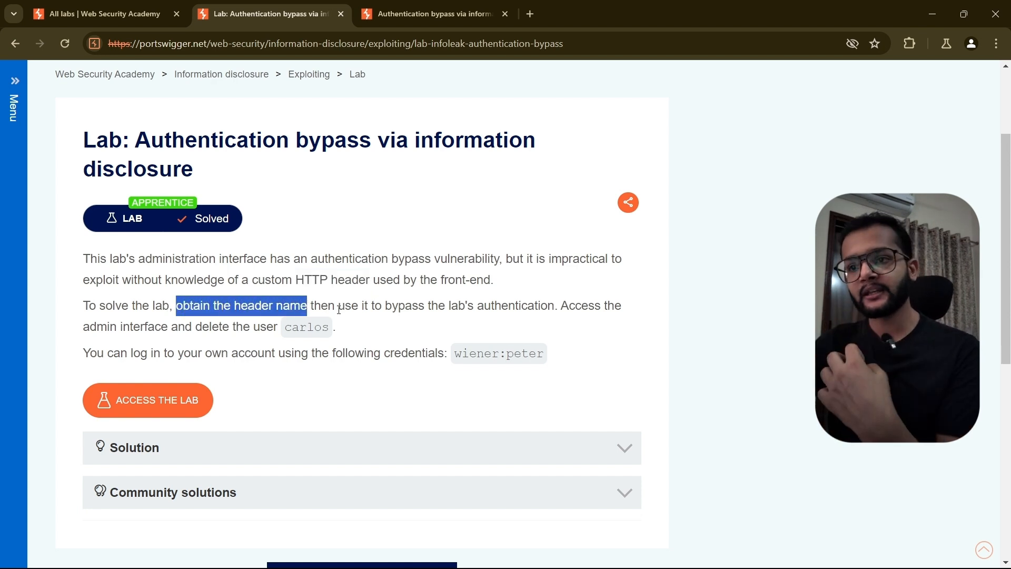
{"action": "left_click_drag", "start_coordinate": [337, 308], "coordinate": [541, 316]}
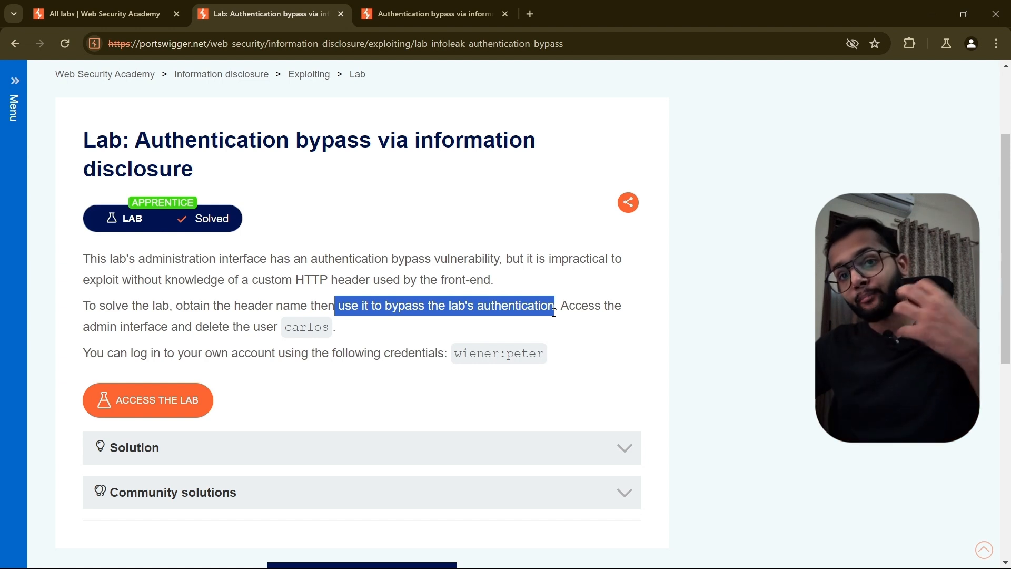
{"action": "left_click_drag", "start_coordinate": [578, 310], "coordinate": [615, 308]}
{"action": "left_click_drag", "start_coordinate": [148, 326], "coordinate": [332, 329]}
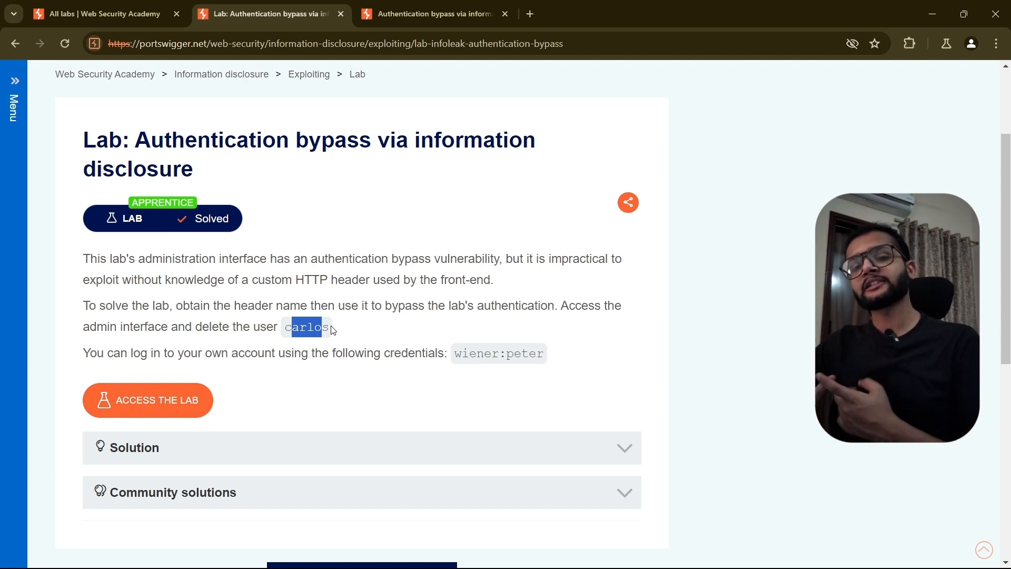
{"action": "left_click_drag", "start_coordinate": [97, 354], "coordinate": [323, 357]}
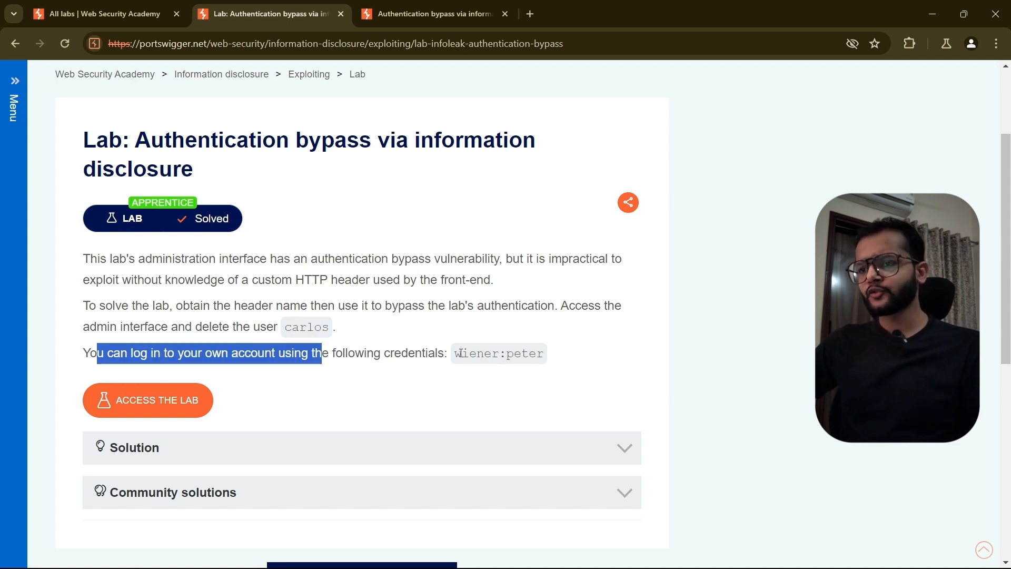
{"action": "left_click_drag", "start_coordinate": [461, 354], "coordinate": [560, 372]}
{"action": "left_click", "coordinate": [504, 372]}
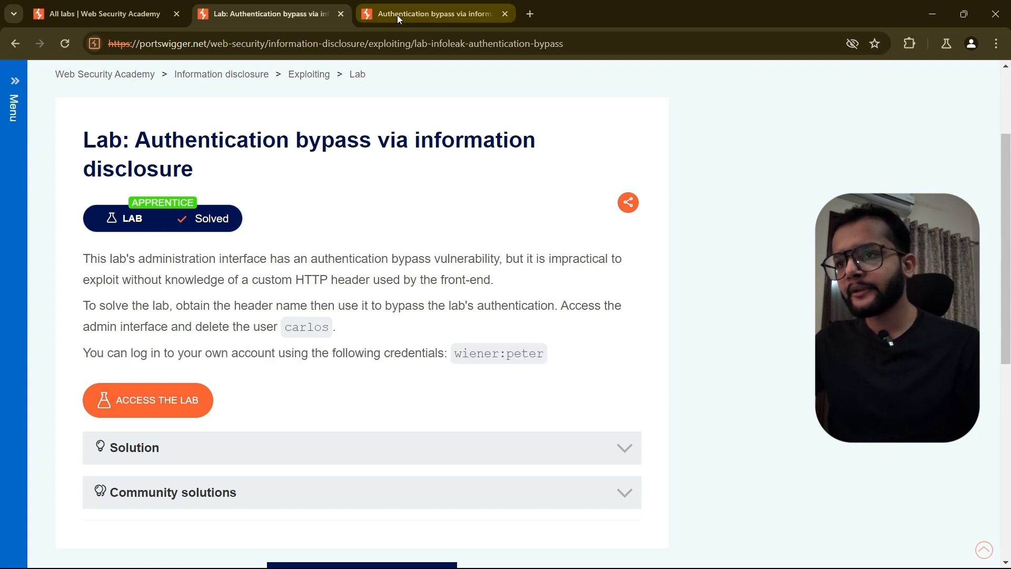
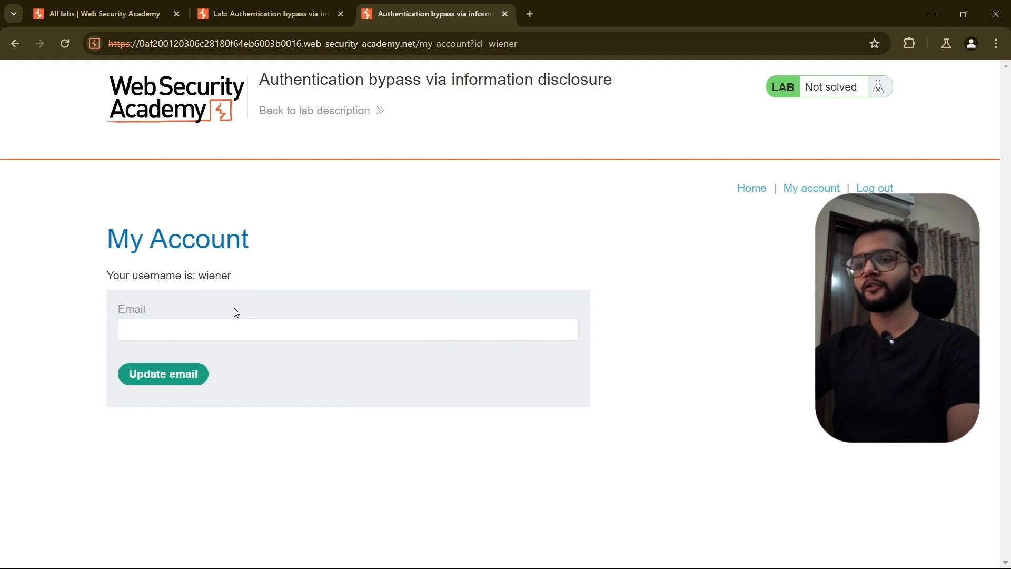
Examine the My Account page's heading and username line in the lab site
{"action": "left_click_drag", "start_coordinate": [94, 277], "coordinate": [316, 276]}
{"action": "left_click", "coordinate": [314, 276]}
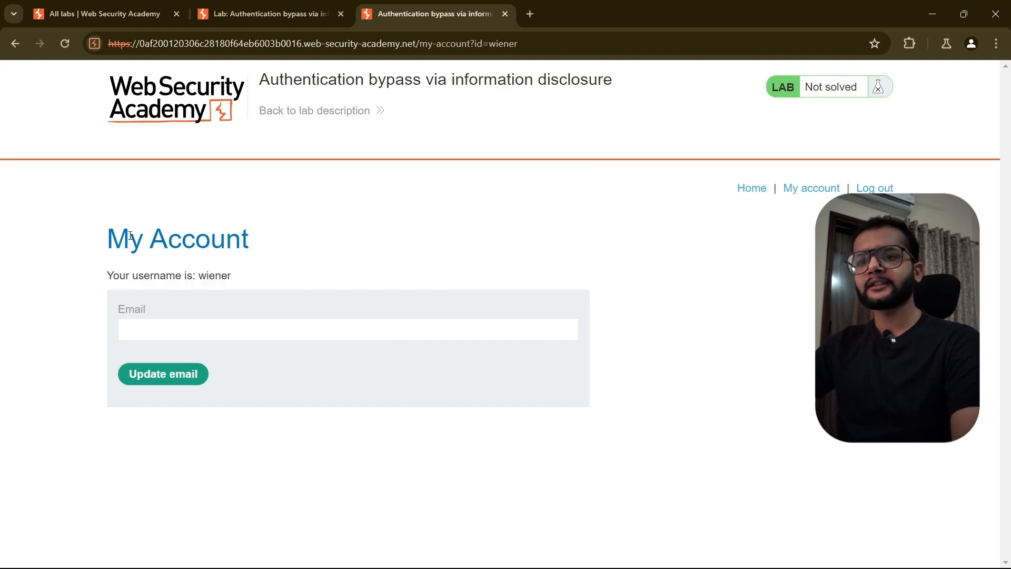
{"action": "left_click_drag", "start_coordinate": [131, 236], "coordinate": [277, 235]}
{"action": "left_click", "coordinate": [278, 236]}
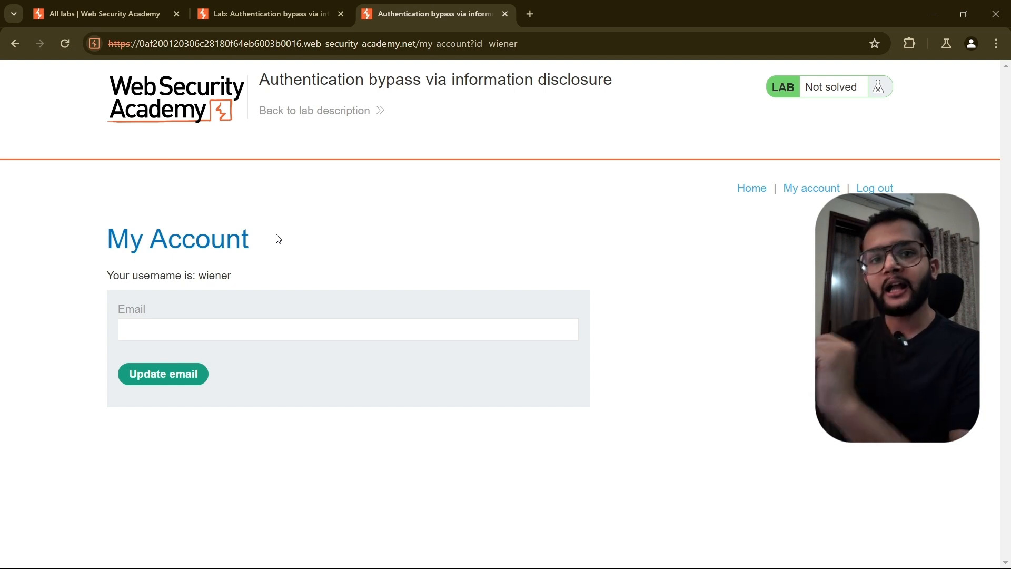
Switch to Burp Suite, open the proxy's HTTP history and enlarge the request list
{"action": "mouse_move", "coordinate": [349, 566]}
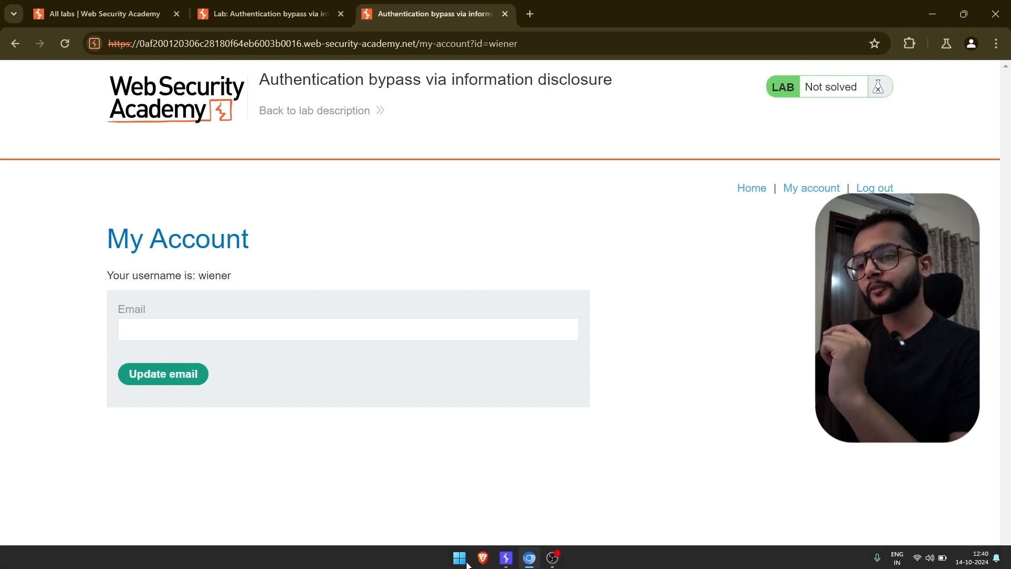
{"action": "left_click", "coordinate": [514, 559]}
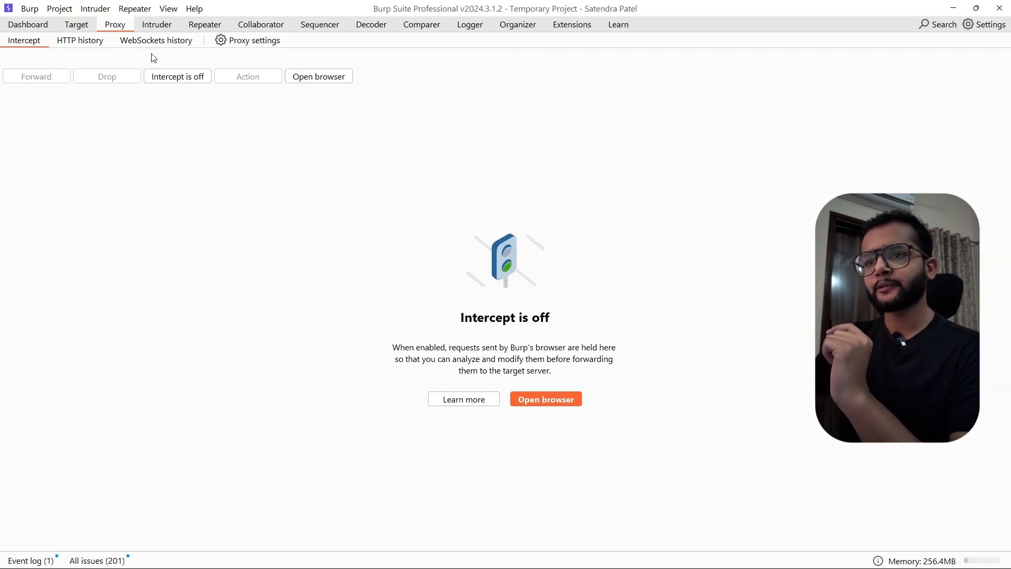
{"action": "left_click", "coordinate": [84, 40]}
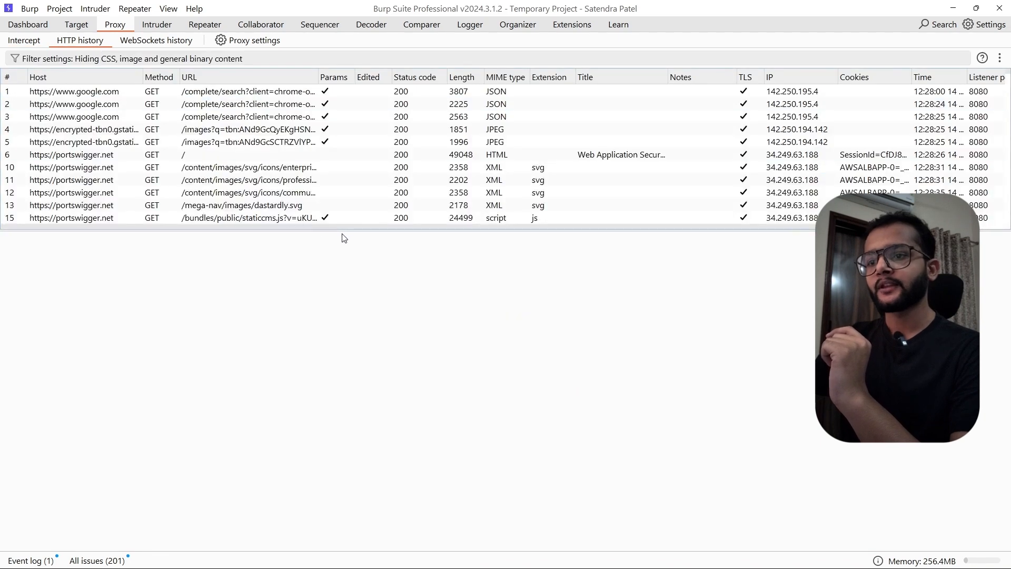
{"action": "left_click_drag", "start_coordinate": [343, 228], "coordinate": [337, 364]}
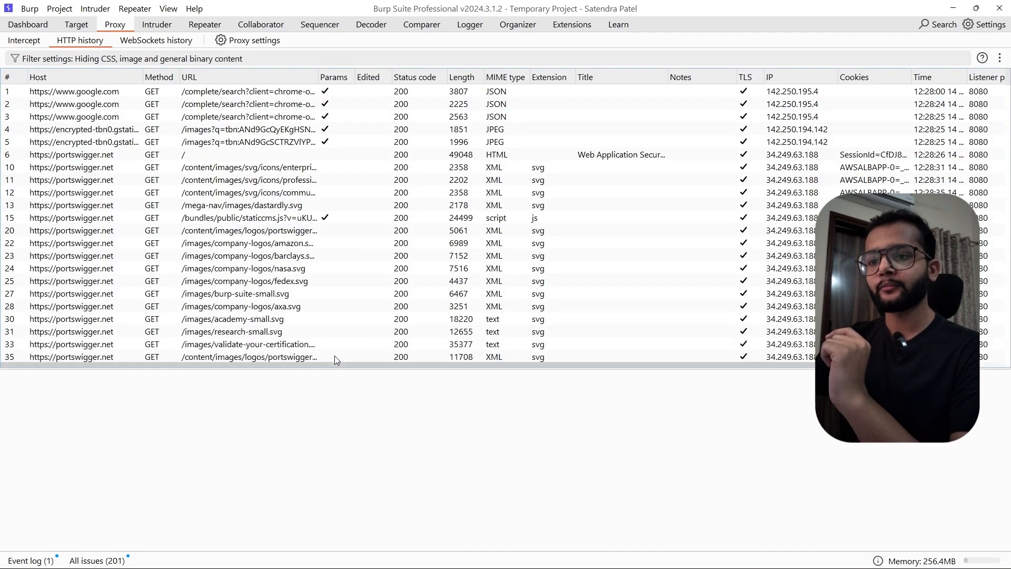
Delete all recorded items from the proxy's HTTP history
{"action": "left_click", "coordinate": [367, 195]}
{"action": "key", "text": "ctrl+a"}
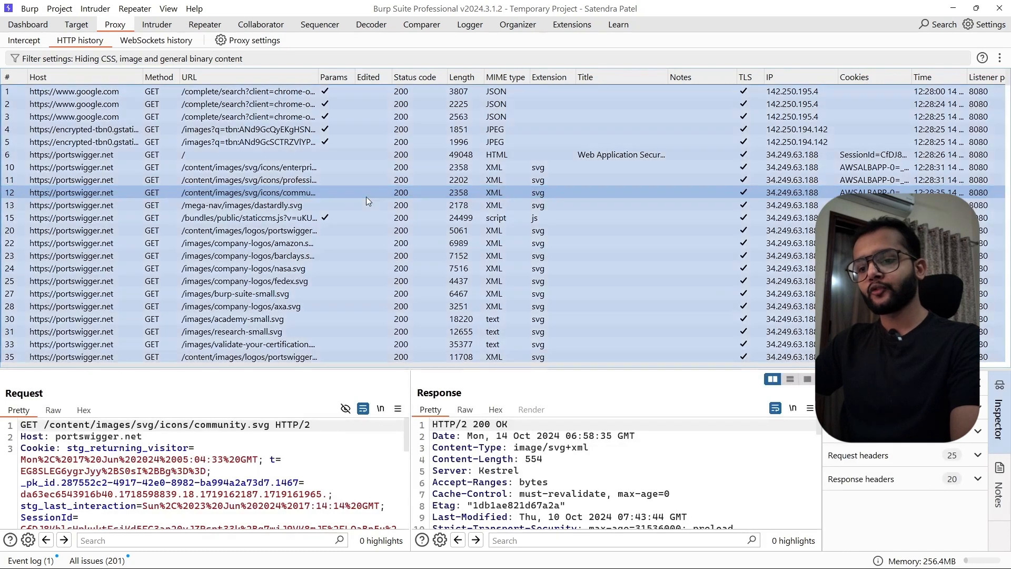
{"action": "right_click", "coordinate": [350, 134]}
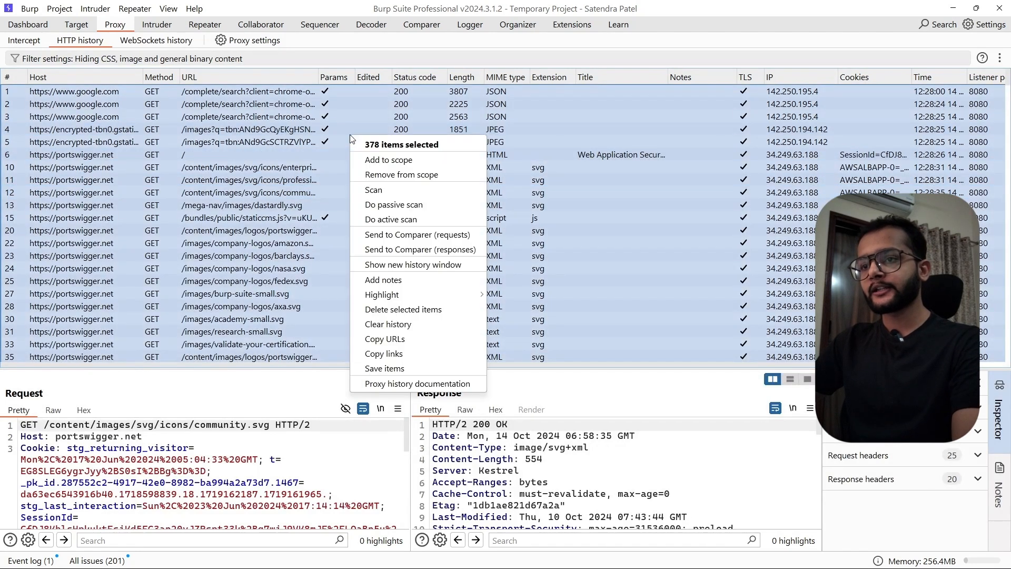
{"action": "left_click", "coordinate": [396, 310]}
{"action": "left_click", "coordinate": [551, 302]}
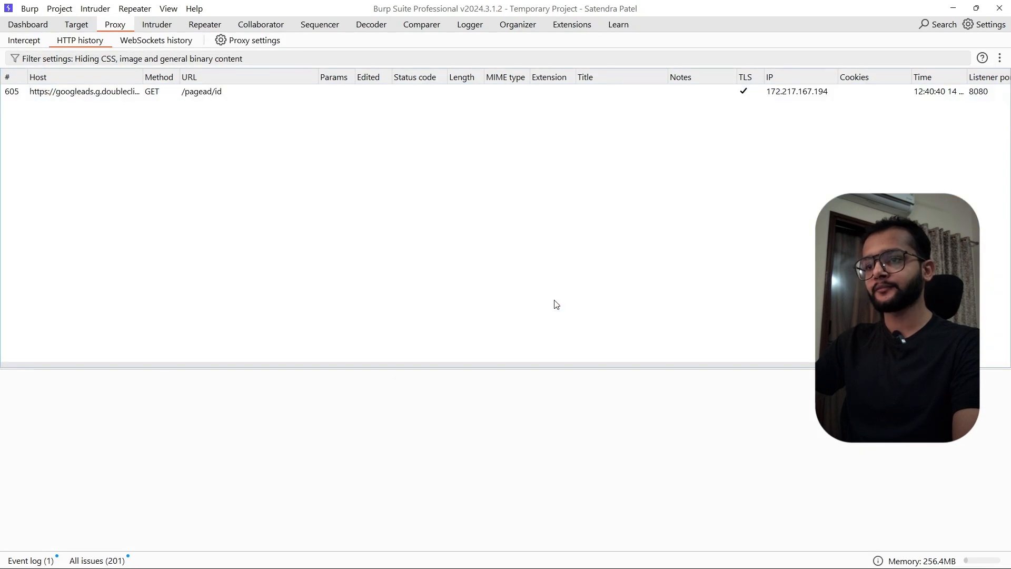
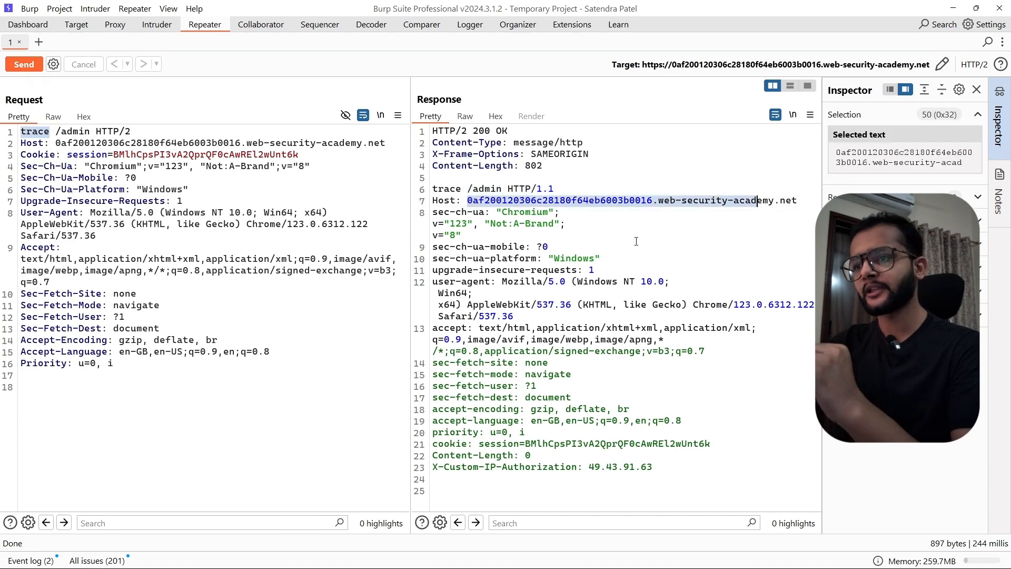
Examine the request headers echoed in the TRACE /admin response, including the X-Custom-IP-Authorization header
{"action": "left_click_drag", "start_coordinate": [502, 212], "coordinate": [532, 212]}
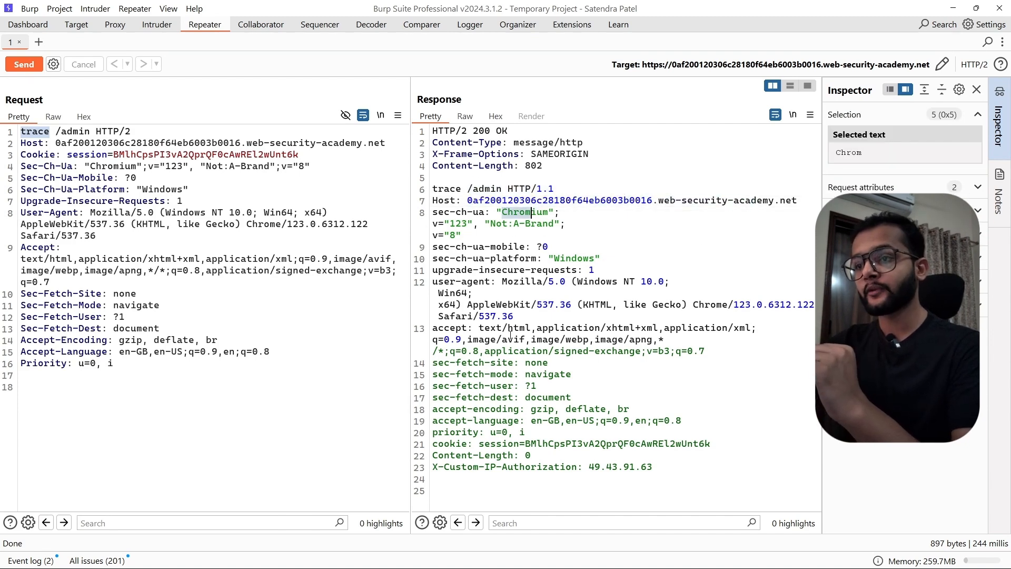
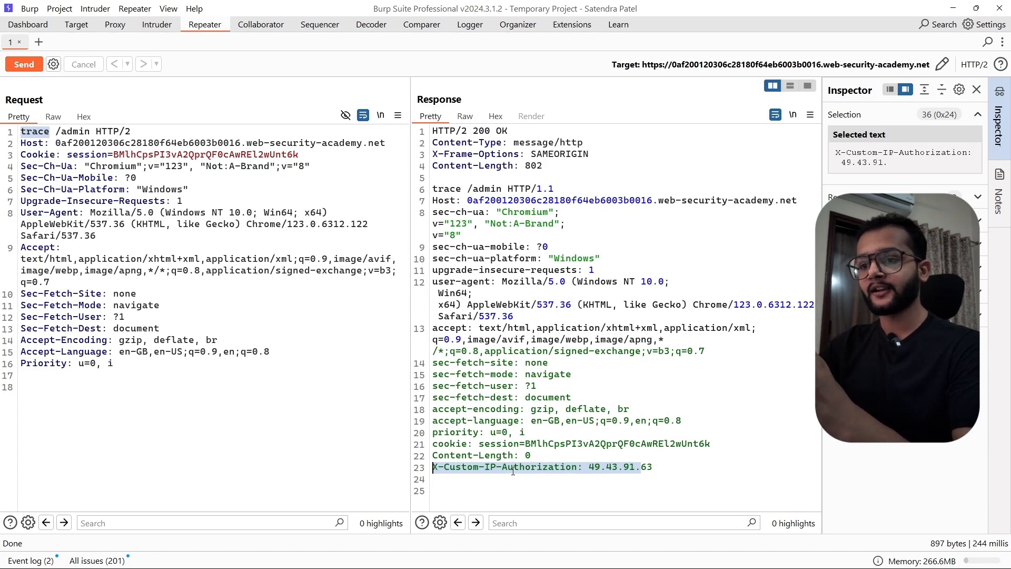
{"action": "left_click", "coordinate": [513, 470]}
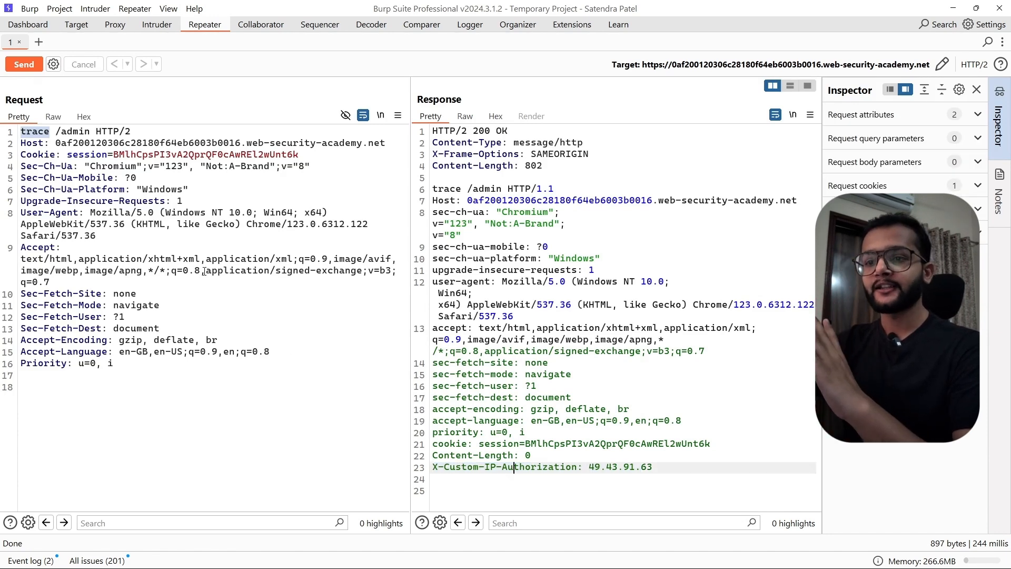
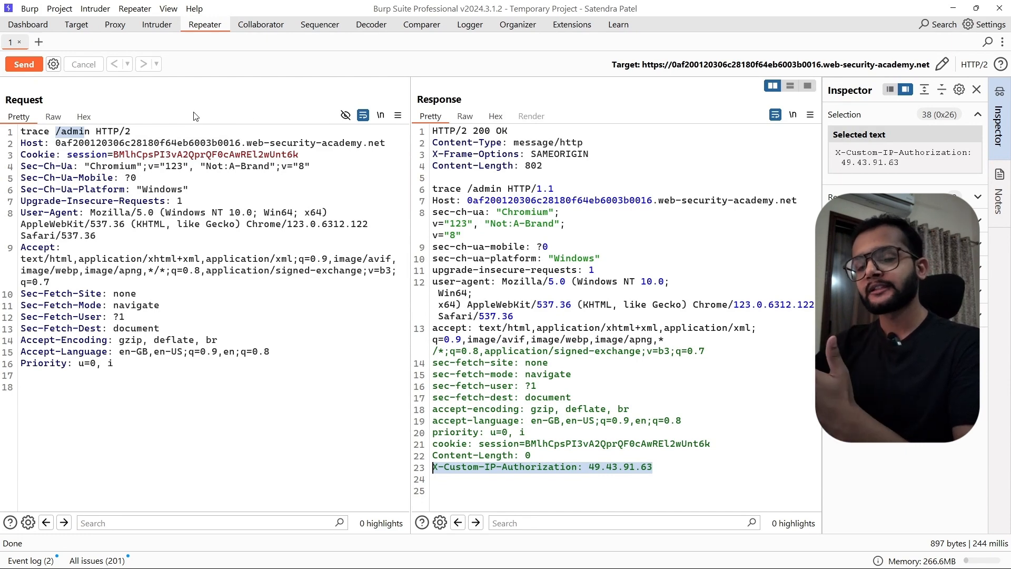
Open the proxy settings and start a new match and replace rule of type Request header, ready for entering its replacement string
{"action": "left_click", "coordinate": [114, 25]}
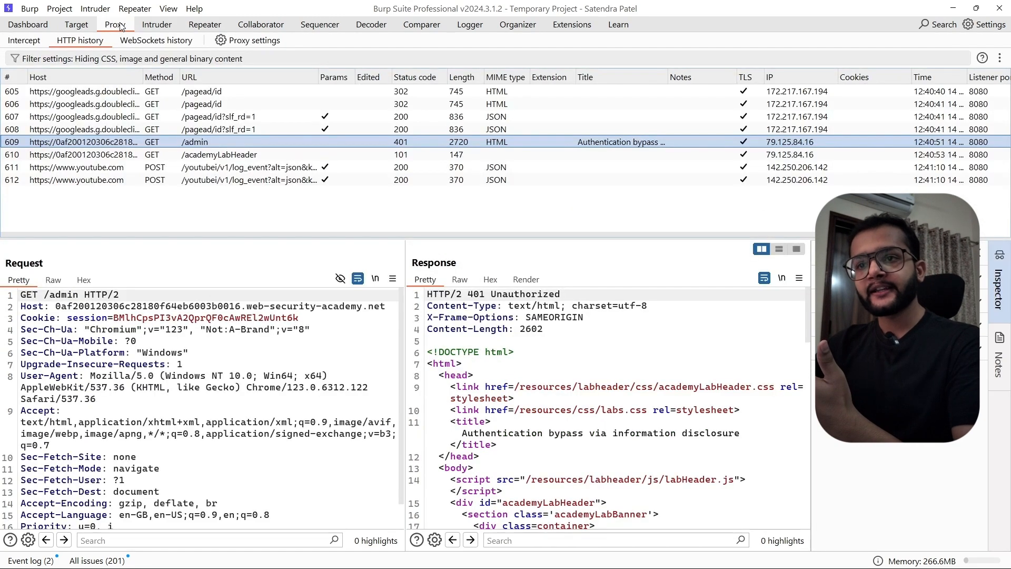
{"action": "left_click", "coordinate": [220, 40]}
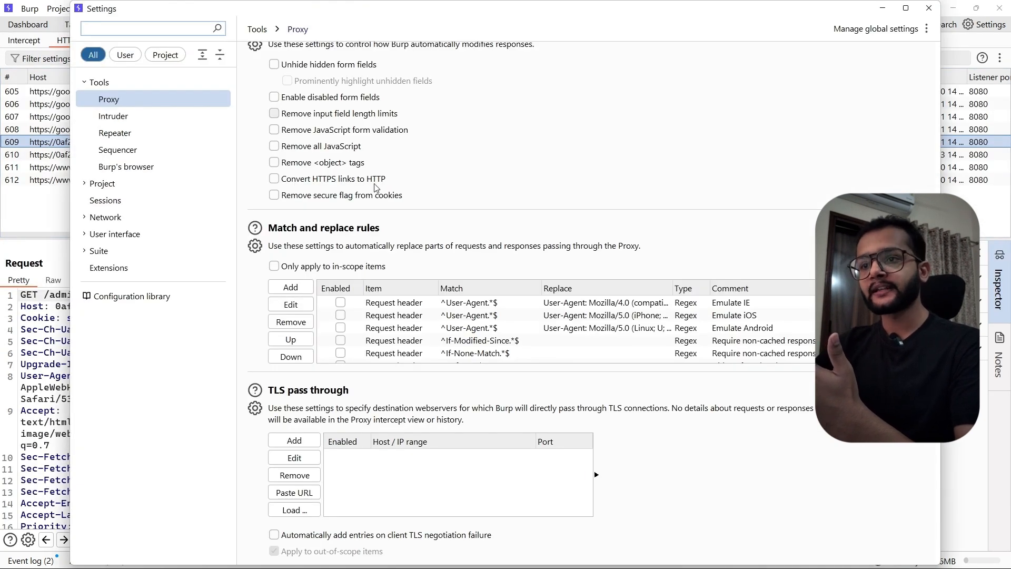
{"action": "scroll", "coordinate": [325, 139], "scroll_direction": "down", "scroll_amount": 3}
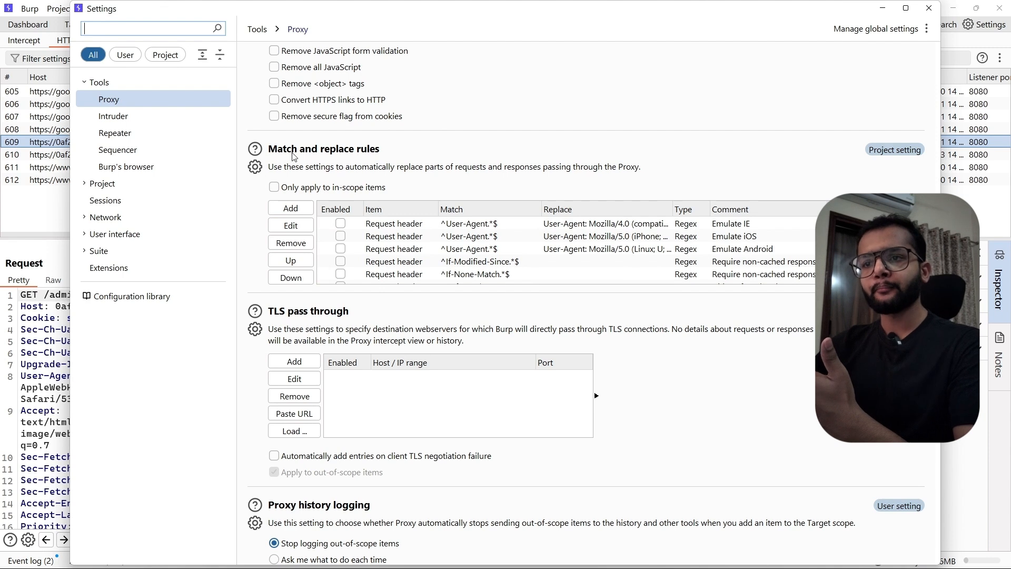
{"action": "left_click", "coordinate": [292, 212]}
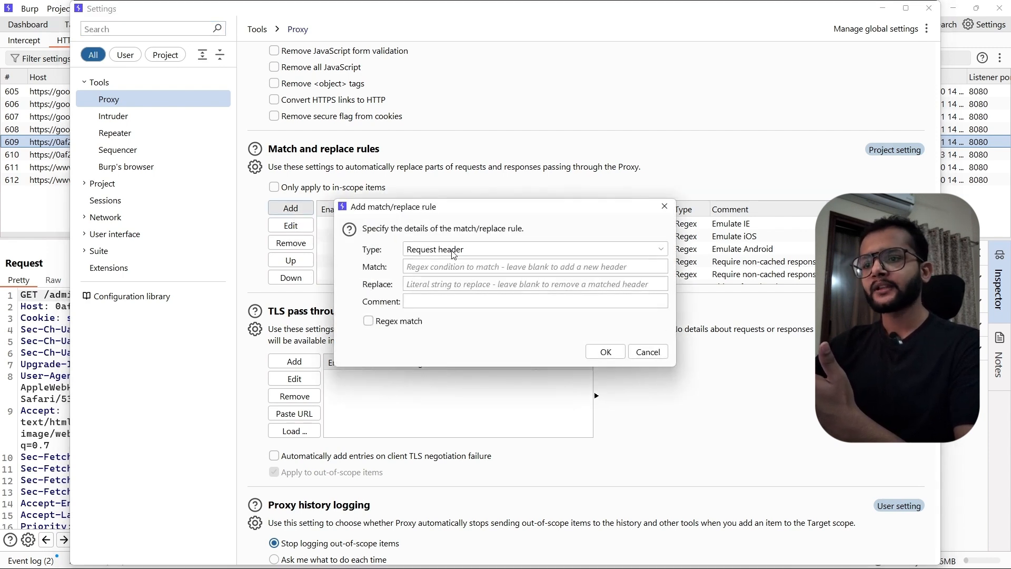
{"action": "left_click", "coordinate": [452, 285]}
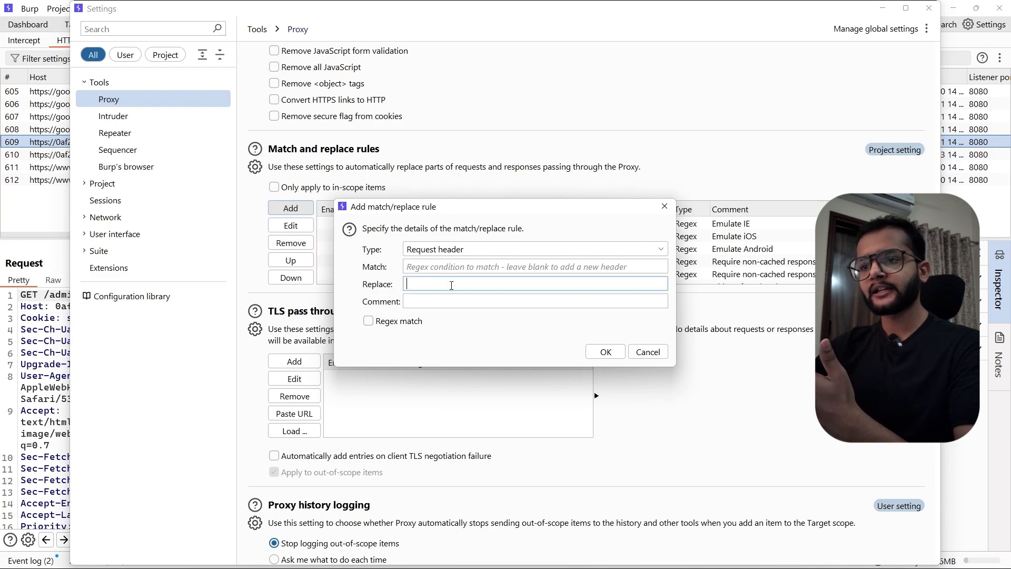
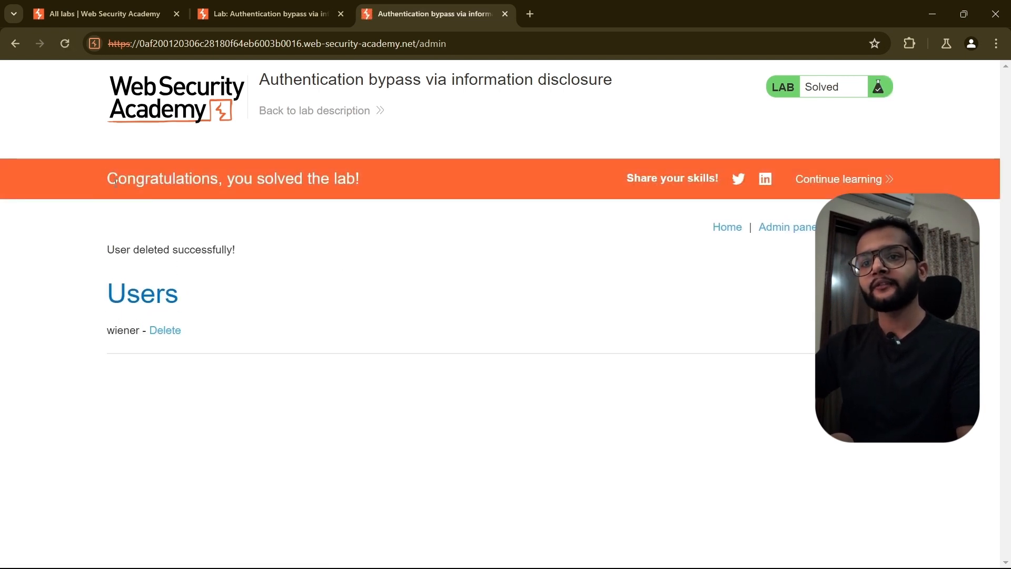
Check the lab's completion banner on the admin page and close the authentication bypass lab's site
{"action": "left_click_drag", "start_coordinate": [106, 179], "coordinate": [354, 181]}
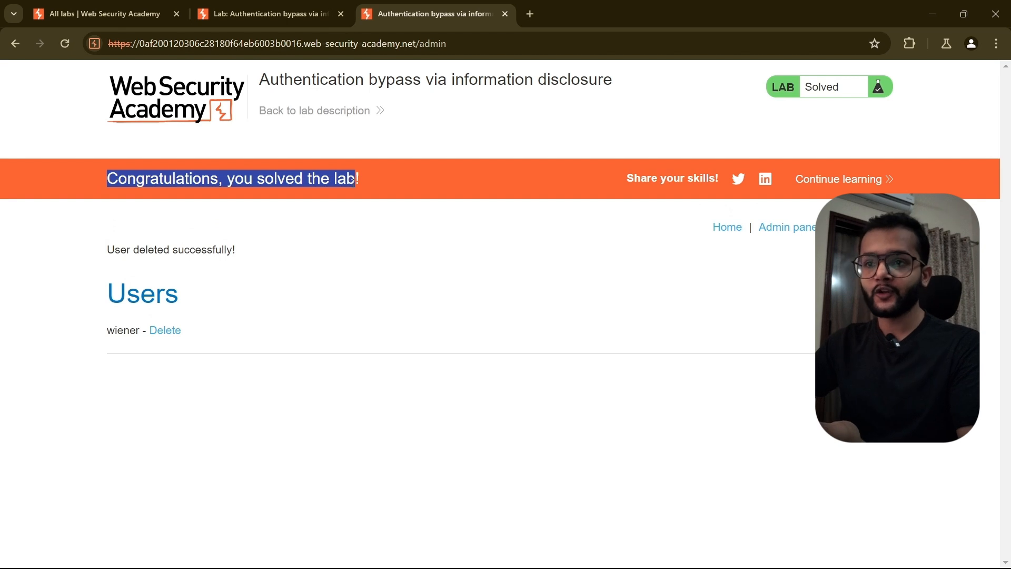
{"action": "left_click", "coordinate": [397, 193]}
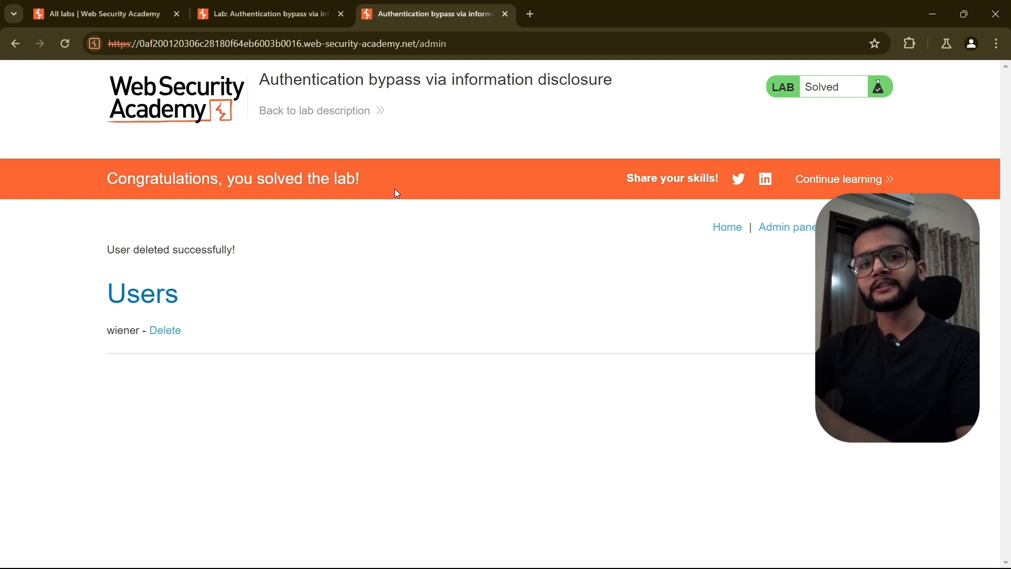
{"action": "left_click", "coordinate": [505, 15]}
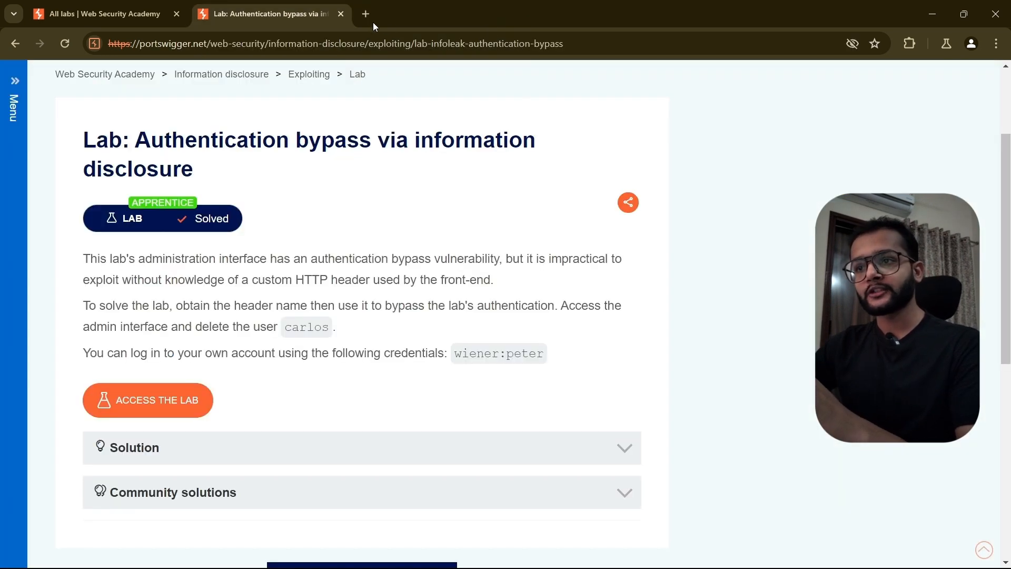
Close the authentication bypass lab page, then open and launch the lab "Information disclosure in version control history"
{"action": "left_click", "coordinate": [343, 11]}
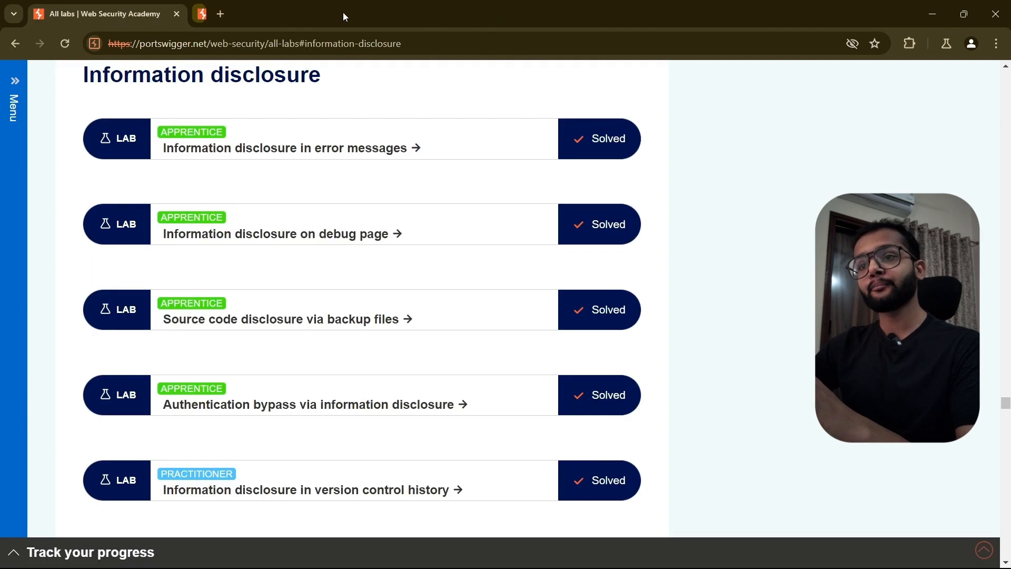
{"action": "right_click", "coordinate": [201, 492]}
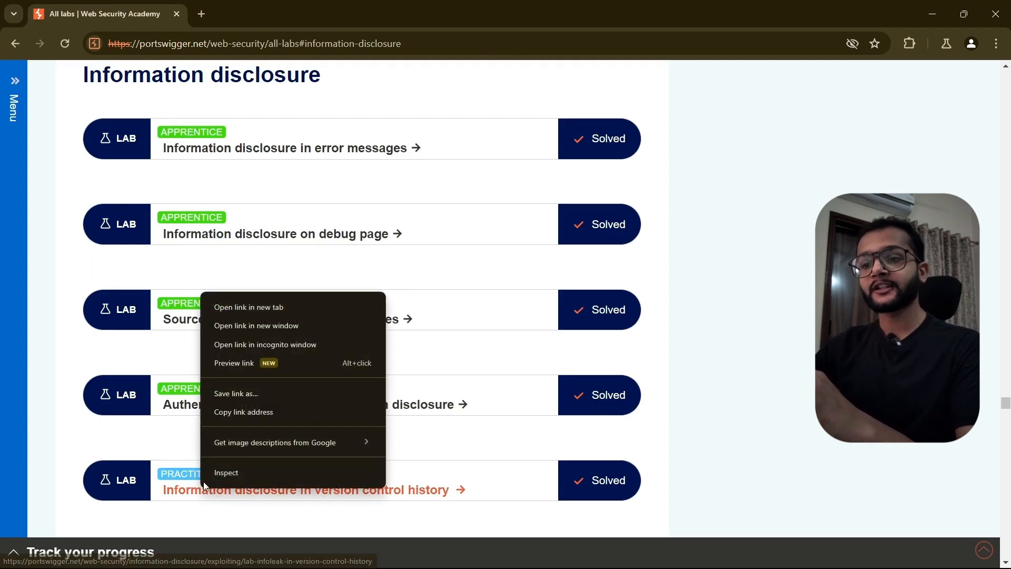
{"action": "left_click", "coordinate": [301, 304]}
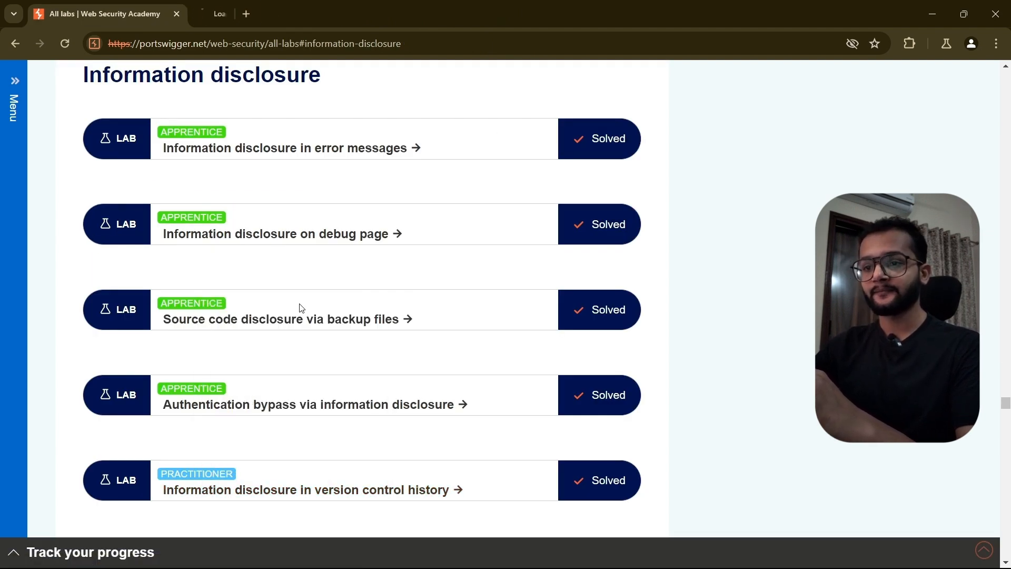
{"action": "left_click", "coordinate": [226, 7]}
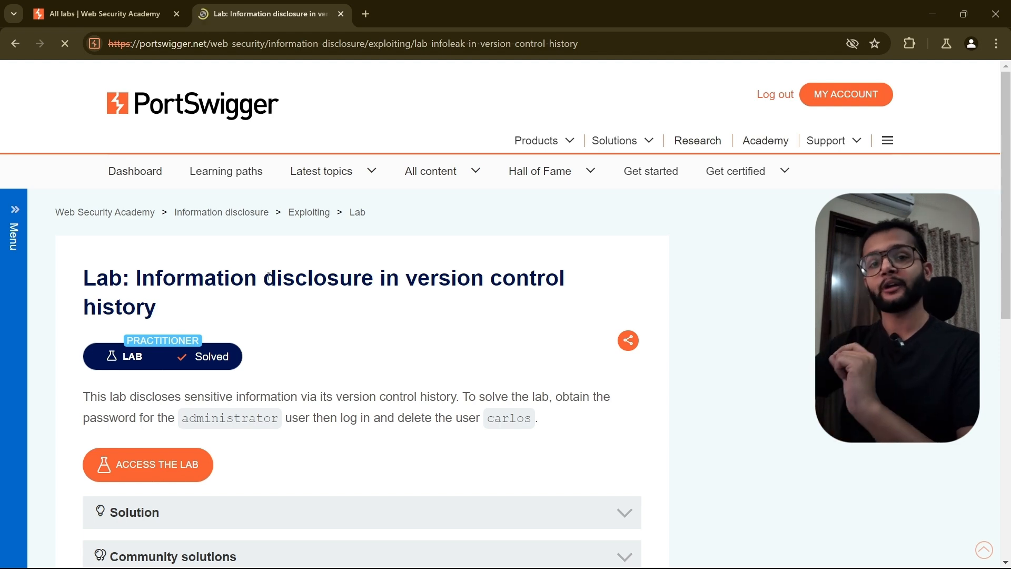
{"action": "left_click", "coordinate": [188, 463]}
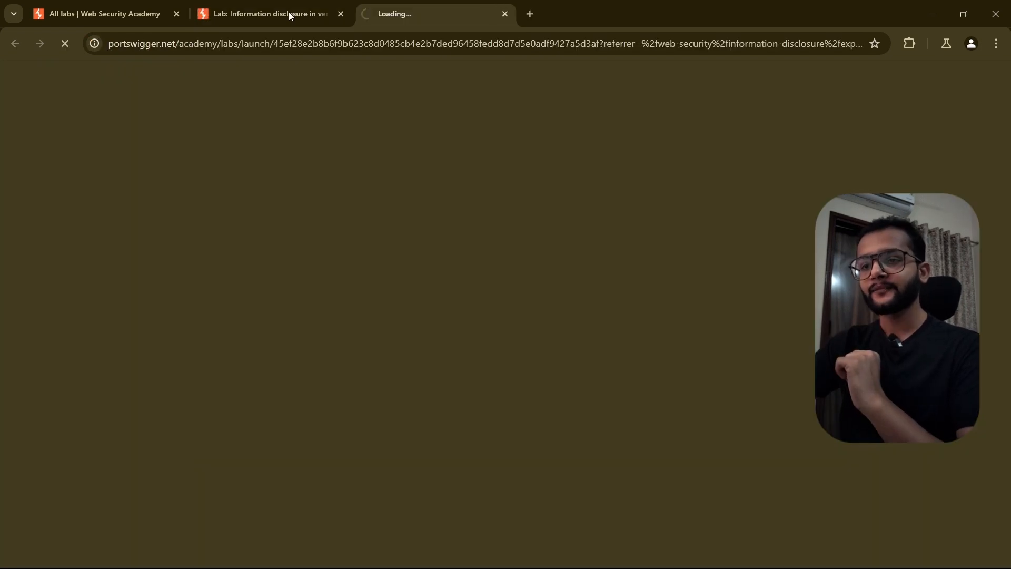
Read the version control history lab's description for its vulnerability and the tasks required to solve it
{"action": "left_click", "coordinate": [287, 10]}
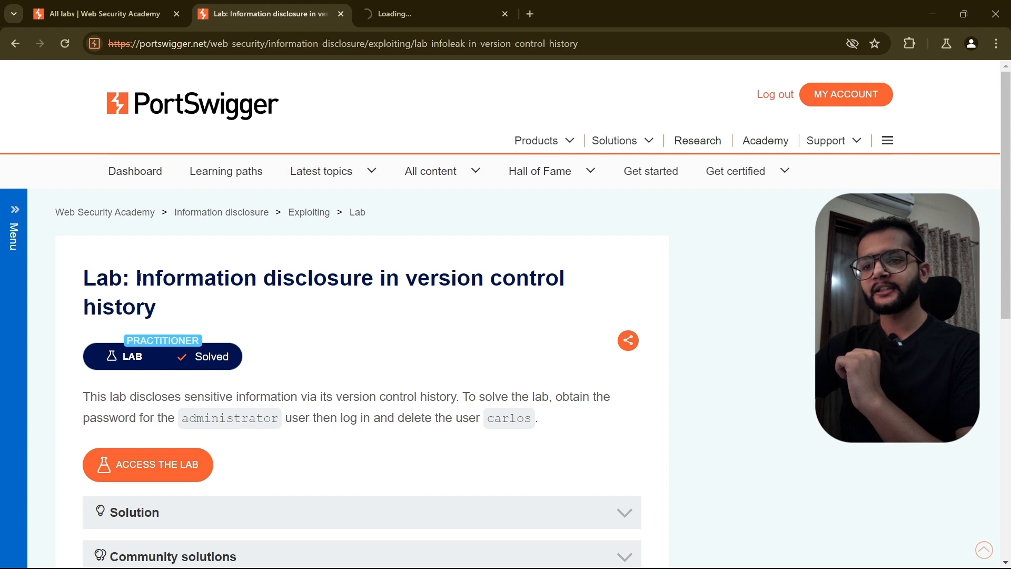
{"action": "left_click_drag", "start_coordinate": [136, 277], "coordinate": [374, 310]}
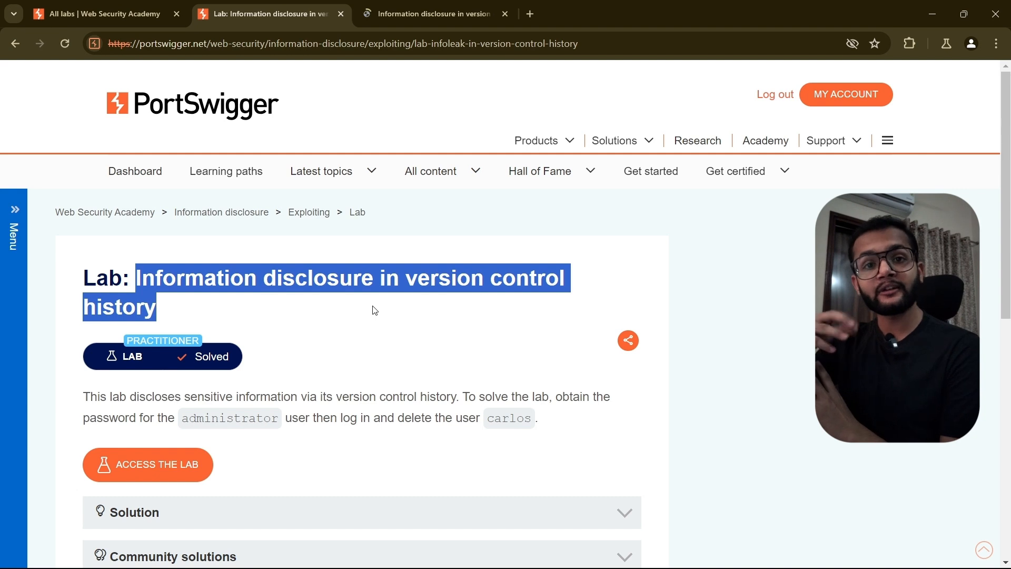
{"action": "left_click_drag", "start_coordinate": [90, 396], "coordinate": [457, 400]}
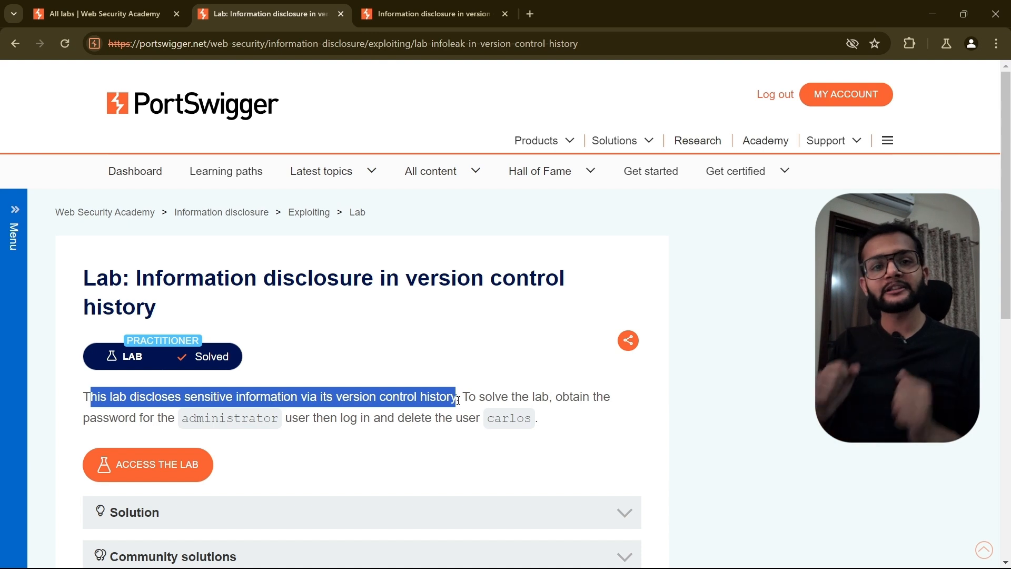
{"action": "left_click_drag", "start_coordinate": [467, 399], "coordinate": [537, 397]}
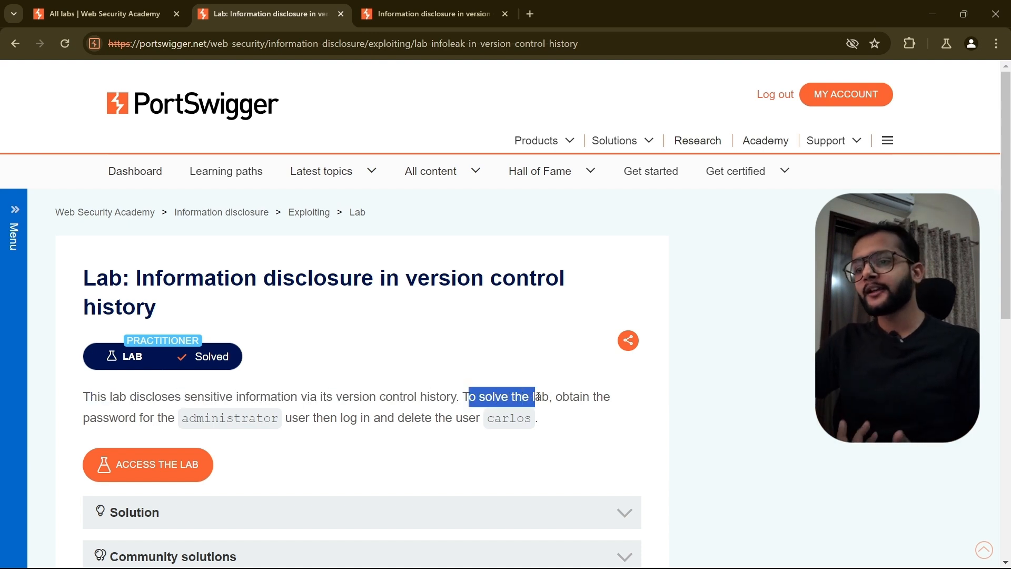
{"action": "left_click_drag", "start_coordinate": [183, 419], "coordinate": [483, 419]}
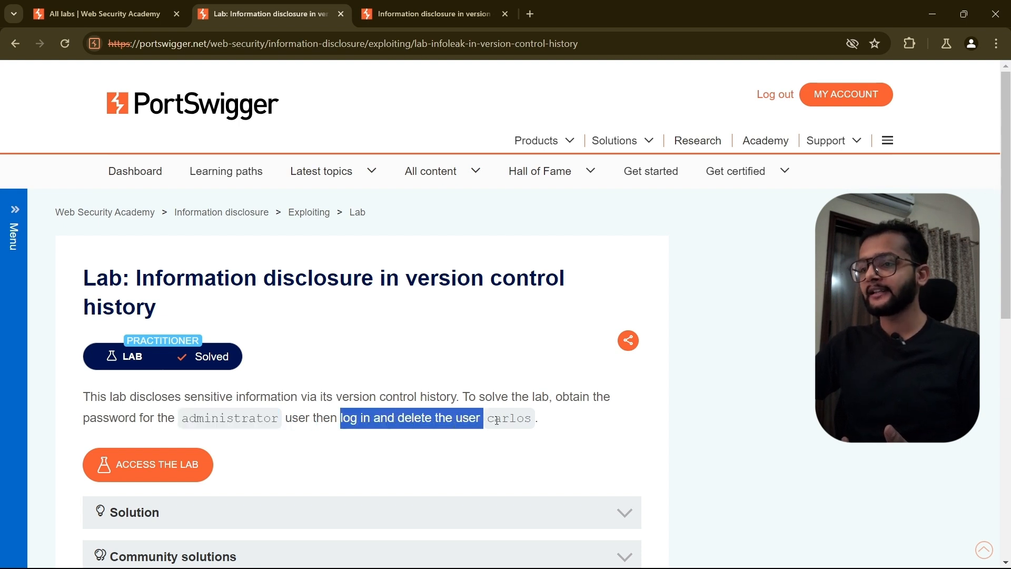
{"action": "double_click", "coordinate": [495, 420]}
{"action": "left_click", "coordinate": [496, 421]}
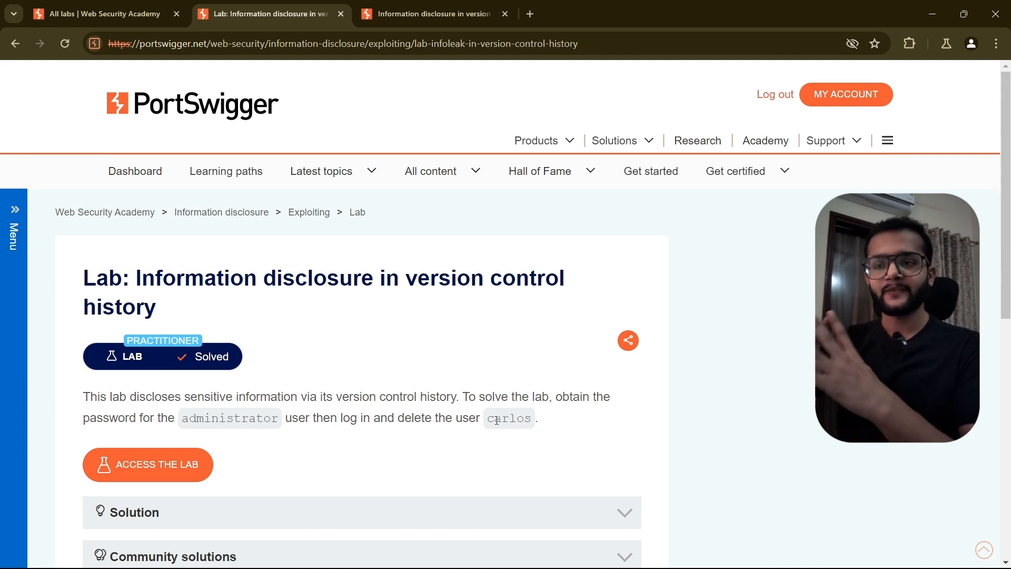
Switch to the launched lab's shop site and browse to its /.git directory to examine the listing
{"action": "left_click", "coordinate": [443, 5]}
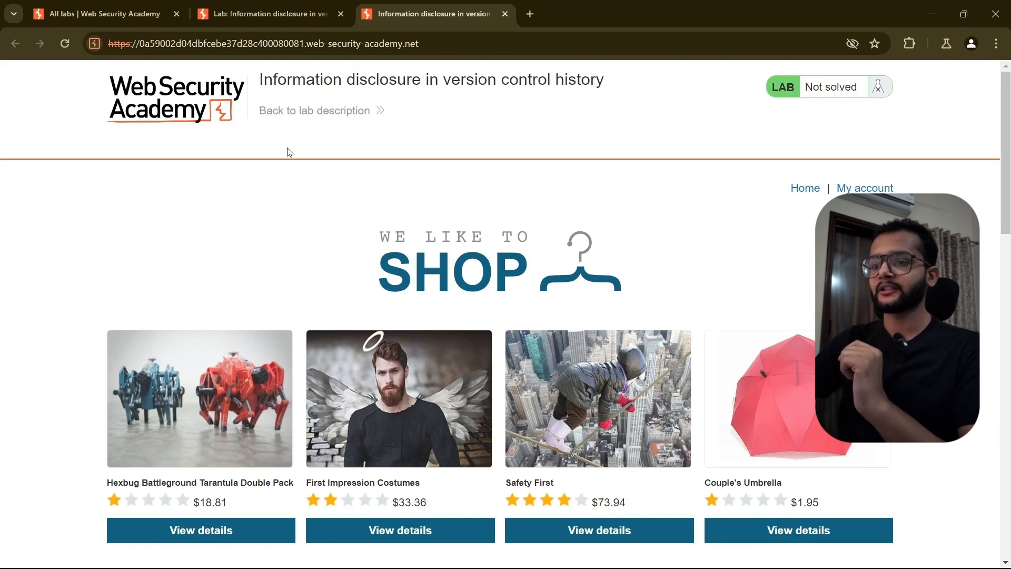
{"action": "scroll", "coordinate": [279, 226], "scroll_direction": "down", "scroll_amount": 10}
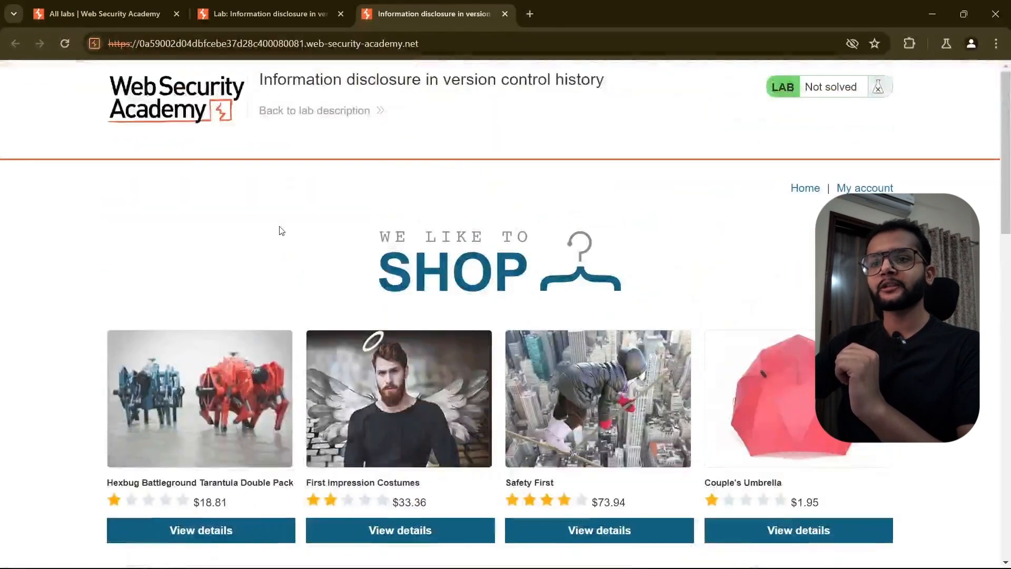
{"action": "scroll", "coordinate": [114, 258], "scroll_direction": "down", "scroll_amount": 7}
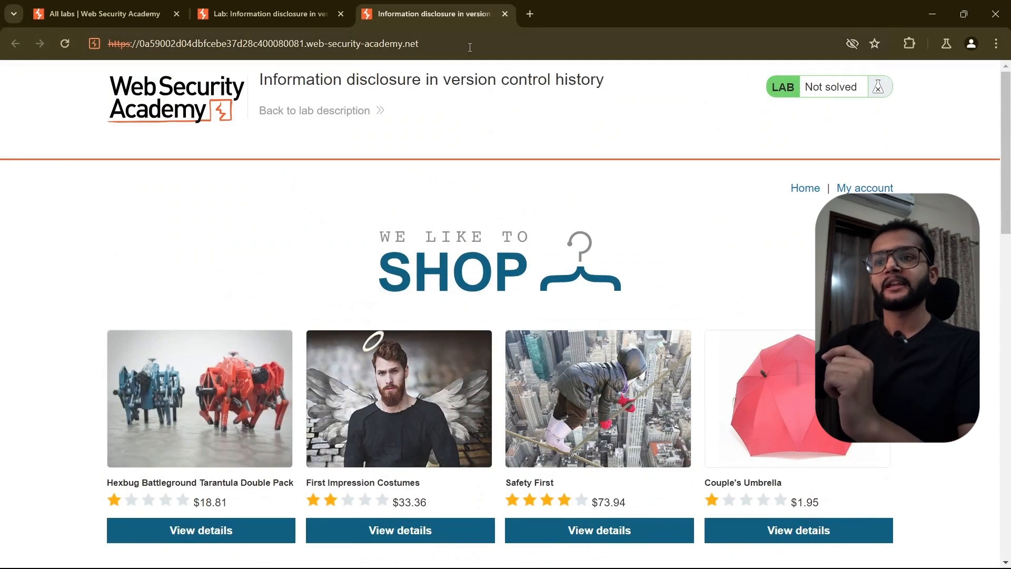
{"action": "left_click", "coordinate": [471, 44]}
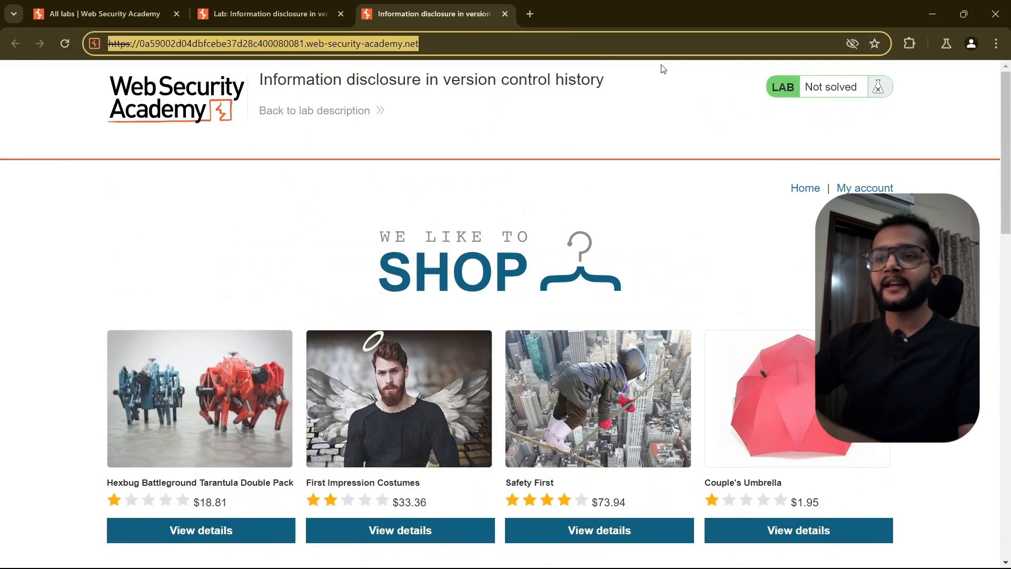
{"action": "key", "text": "End"}
{"action": "type", "text": "/"}
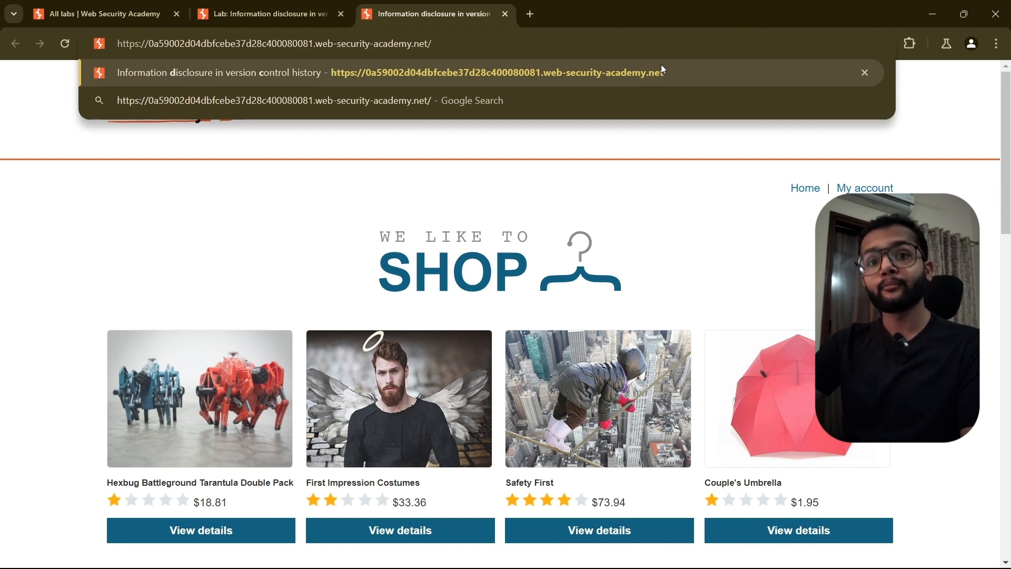
{"action": "type", "text": ".git"}
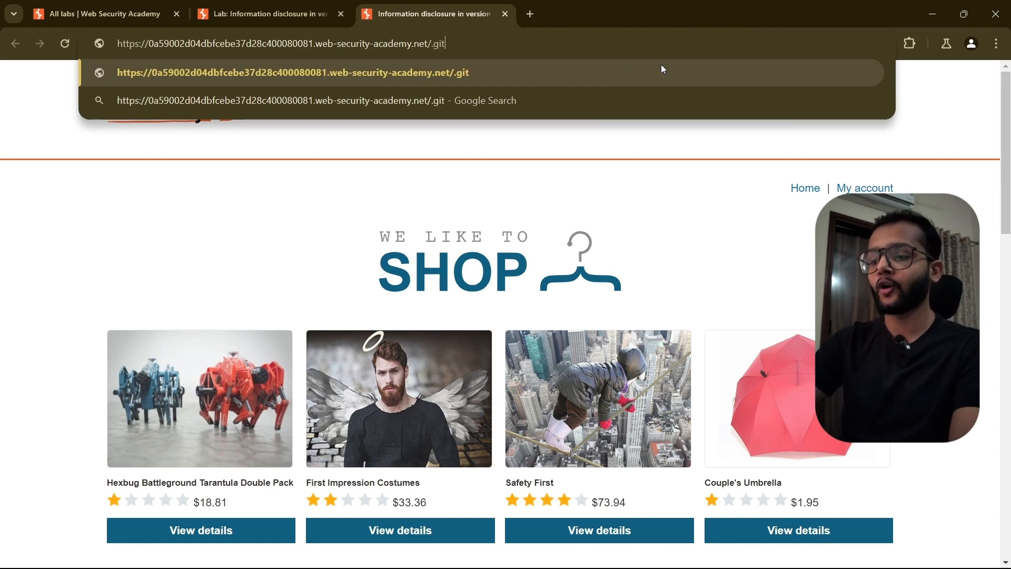
{"action": "key", "text": "Return"}
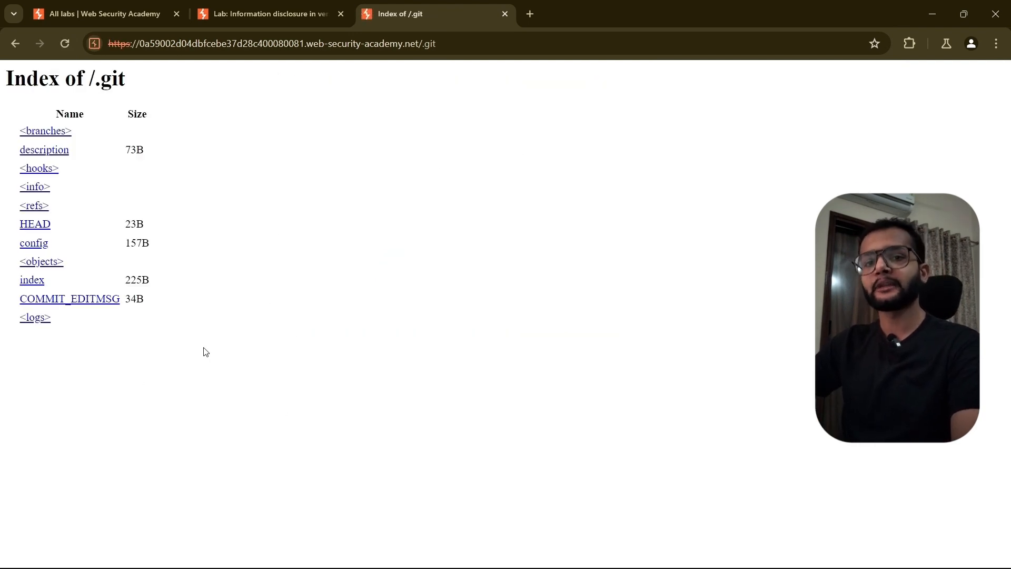
{"action": "left_click_drag", "start_coordinate": [88, 331], "coordinate": [4, 78]}
{"action": "left_click", "coordinate": [233, 144]}
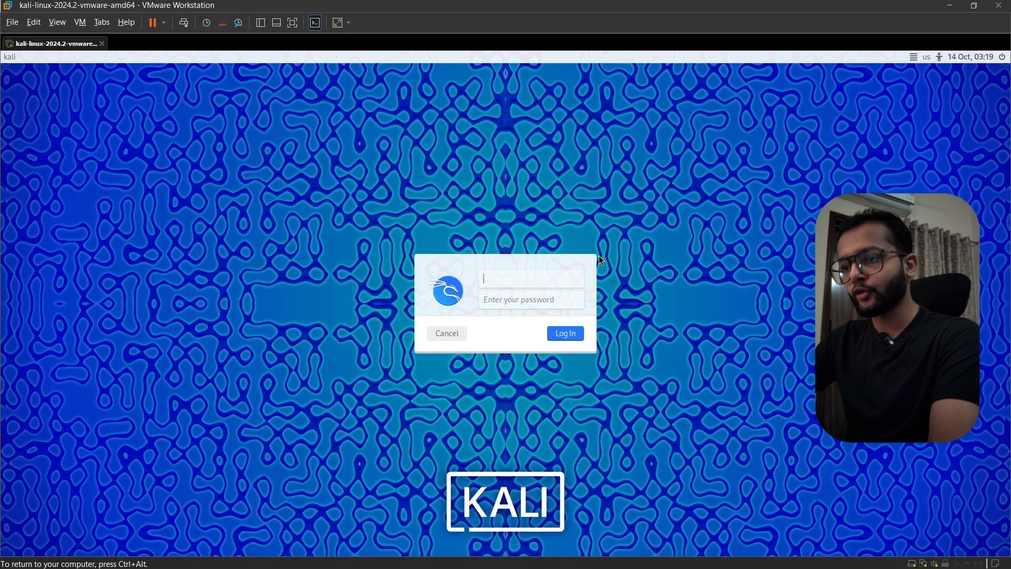
Log in to the Kali Linux virtual machine in VMware Workstation with the account username and password
{"action": "type", "text": "kali"}
{"action": "key", "text": "Tab"}
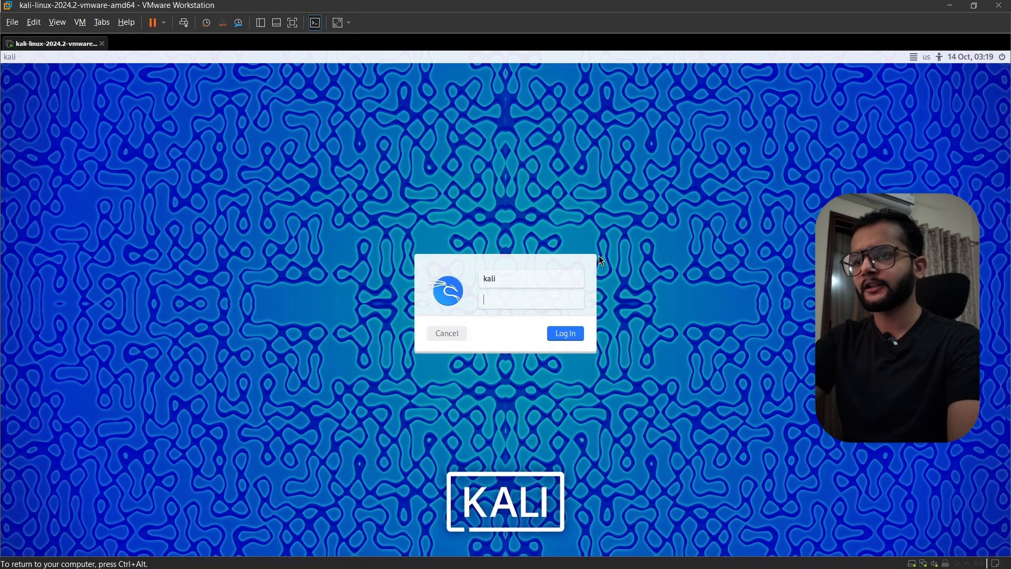
{"action": "type", "text": "kali"}
{"action": "key", "text": "Return"}
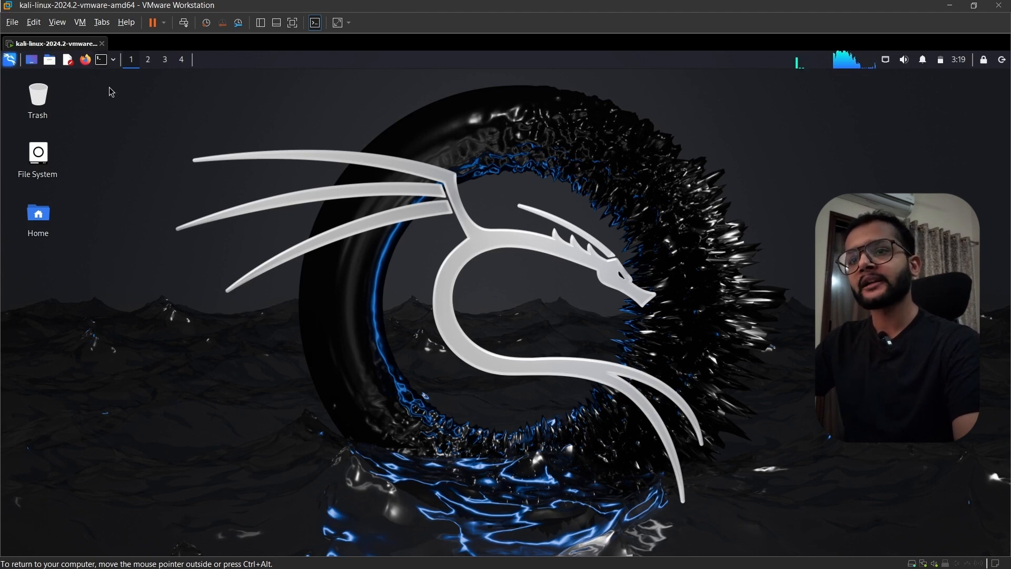
Open a terminal in Kali, enlarge its text and make its window wider and taller
{"action": "key", "text": "ctrl+alt+t"}
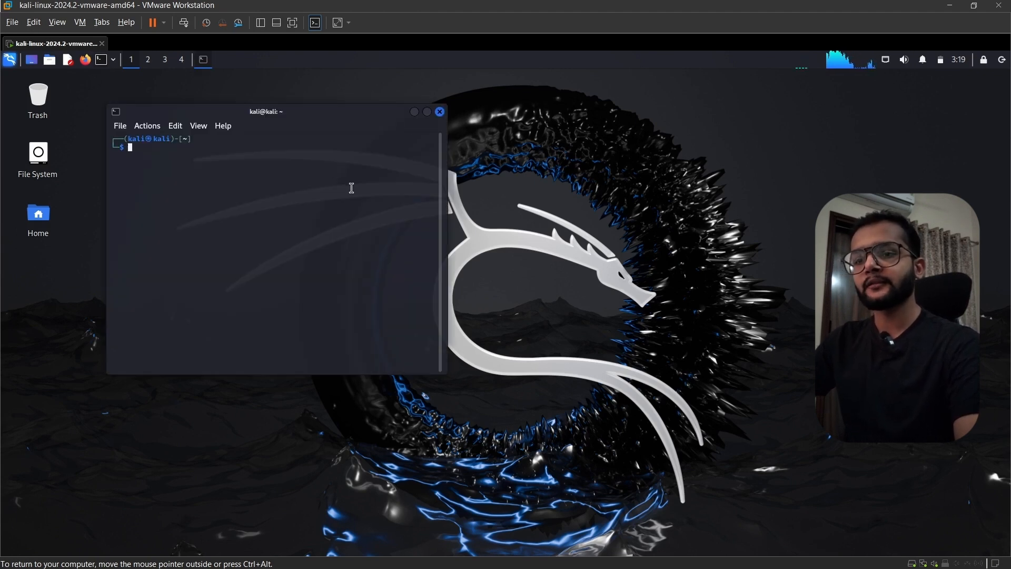
{"action": "key", "text": "ctrl+plus"}
{"action": "key", "text": "ctrl+plus"}
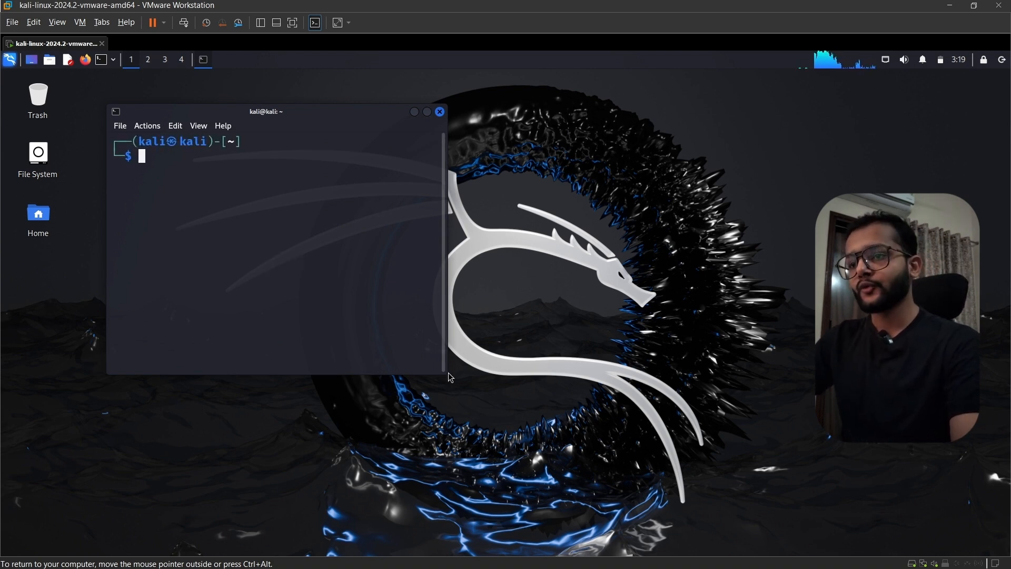
{"action": "left_click_drag", "start_coordinate": [449, 376], "coordinate": [622, 401]}
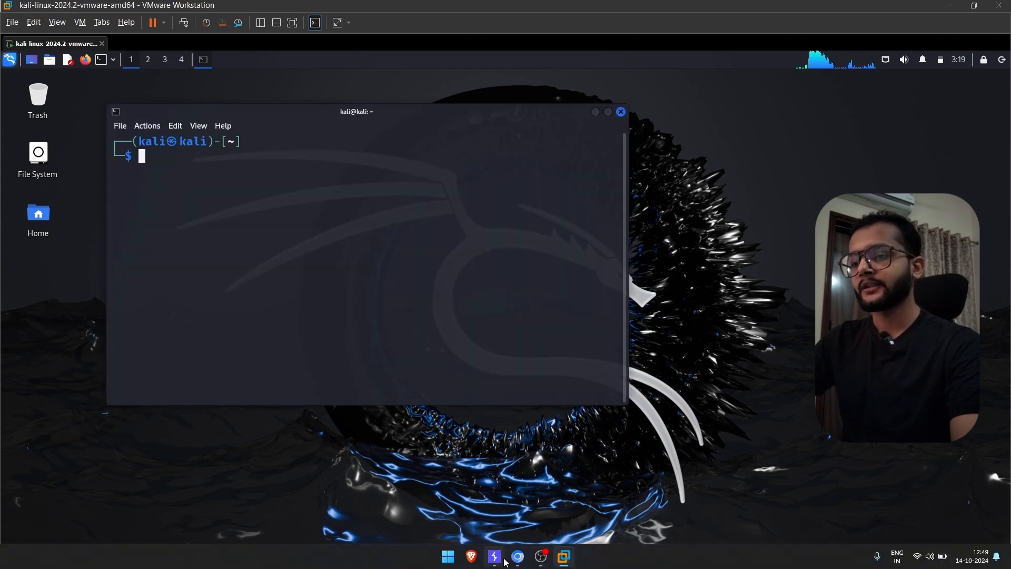
Copy the lab's /.git URL from the browser and begin a recursive wget -r command in the Kali terminal's Desktop folder
{"action": "left_click", "coordinate": [518, 558]}
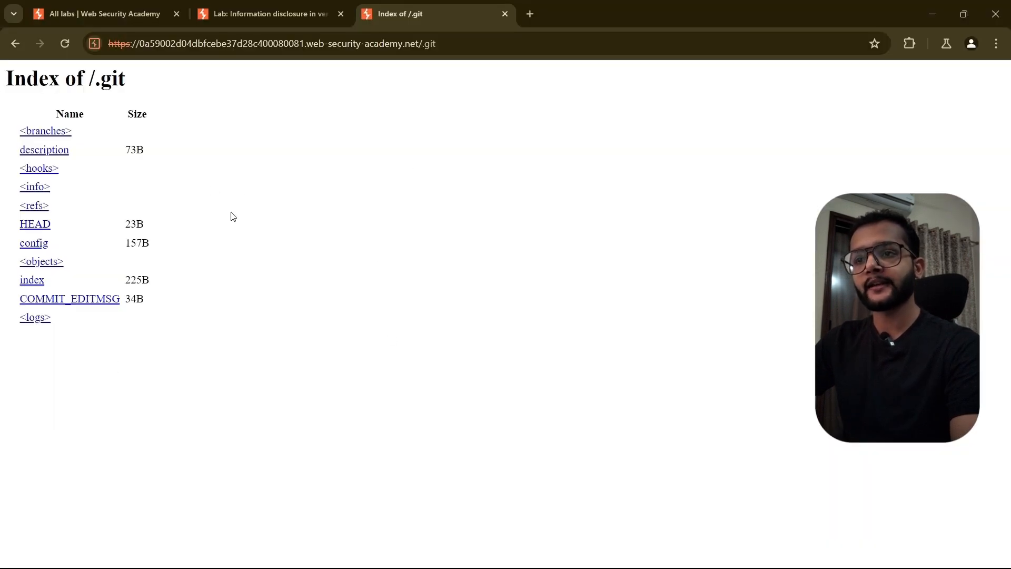
{"action": "left_click", "coordinate": [536, 44]}
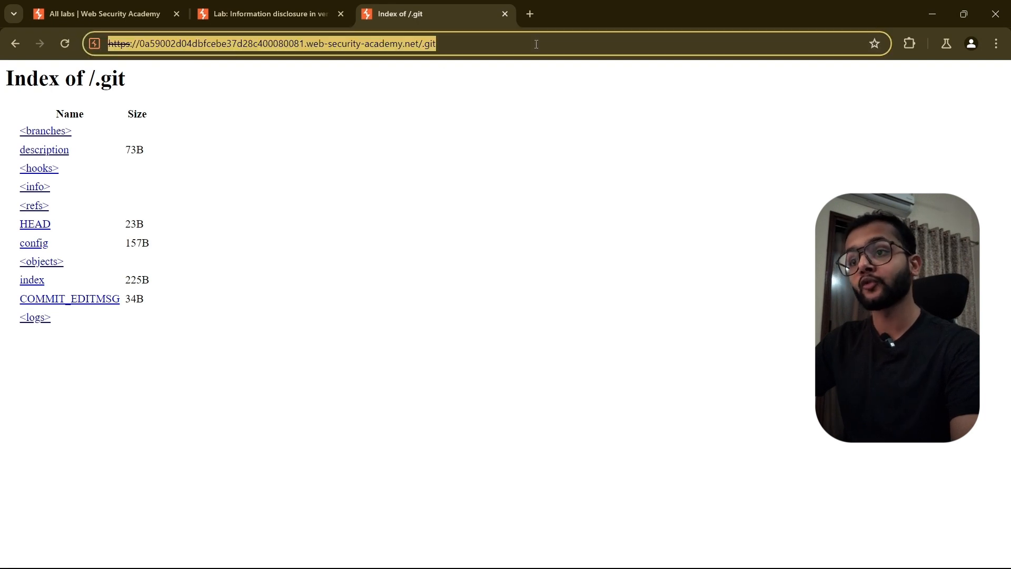
{"action": "left_click", "coordinate": [587, 556]}
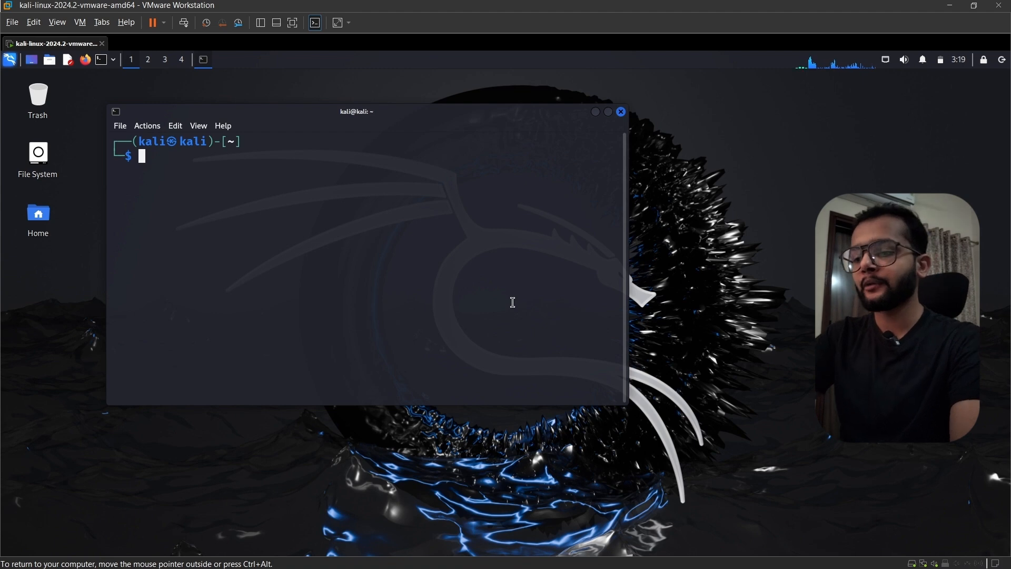
{"action": "type", "text": "wget "}
{"action": "type", "text": "-r"}
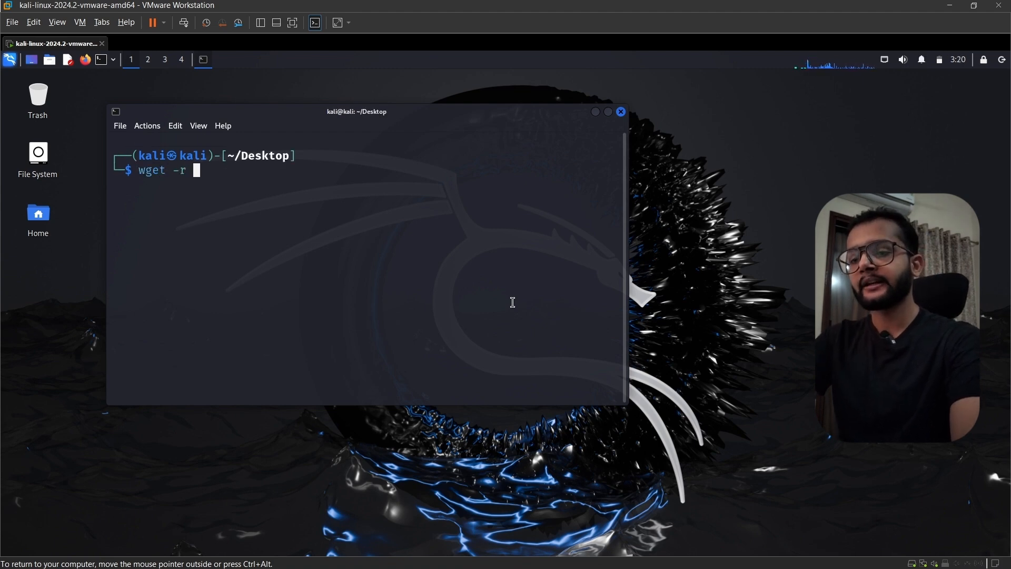
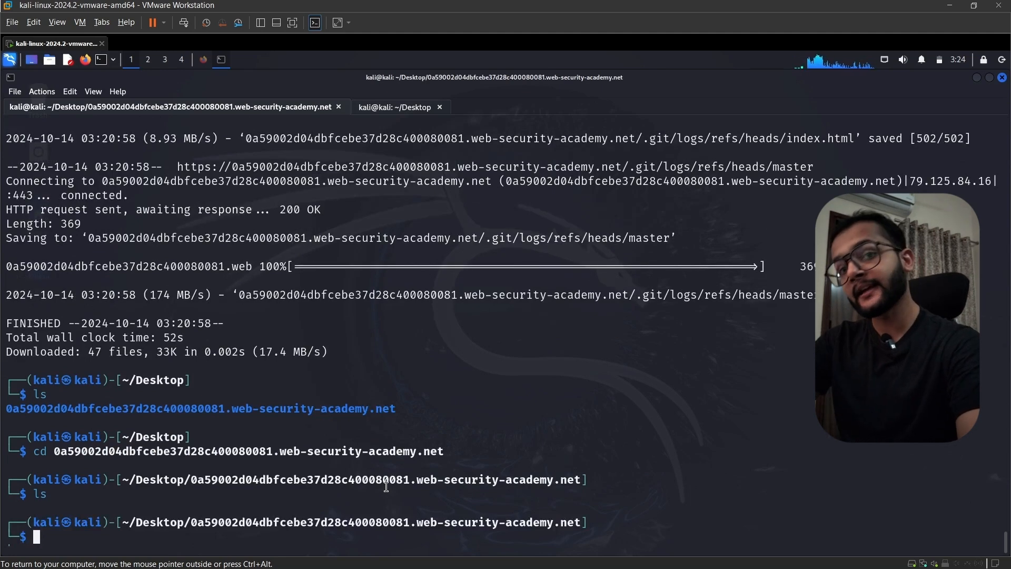
List all files including hidden ones in the downloaded site folder, then enter .git and list its contents
{"action": "type", "text": "ls -la"}
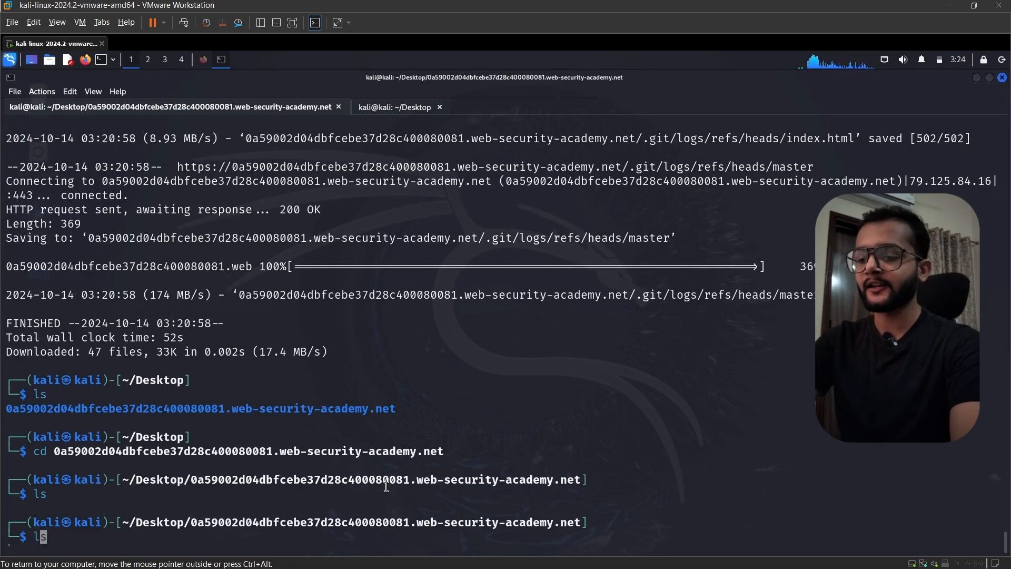
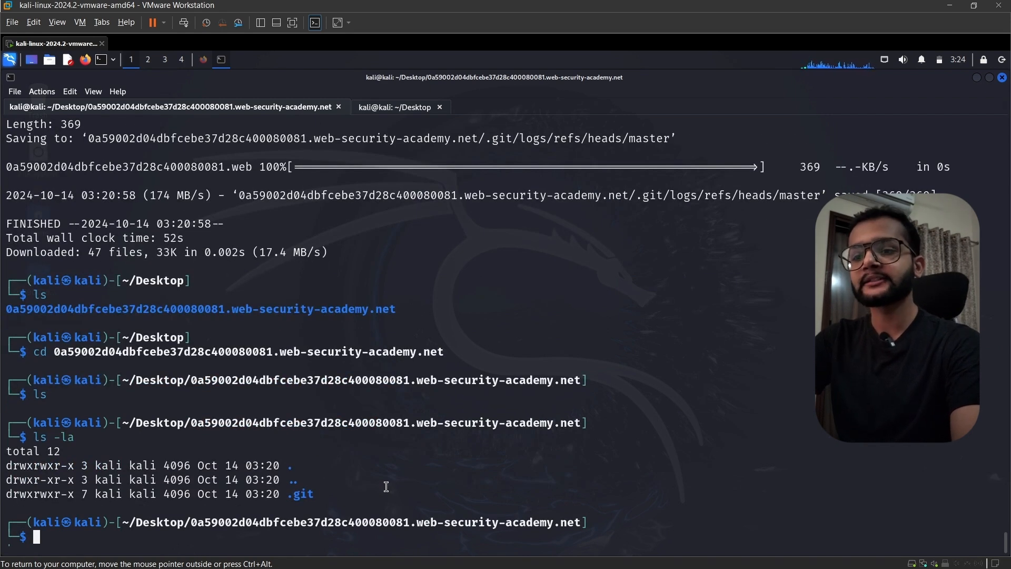
{"action": "type", "text": "cd .git"}
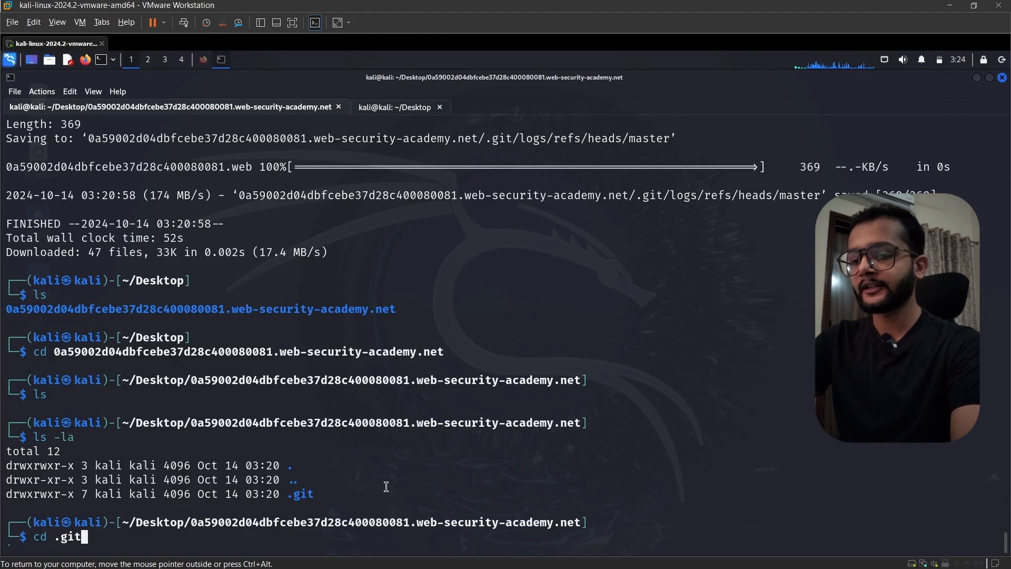
{"action": "key", "text": "Return"}
{"action": "type", "text": "ls"}
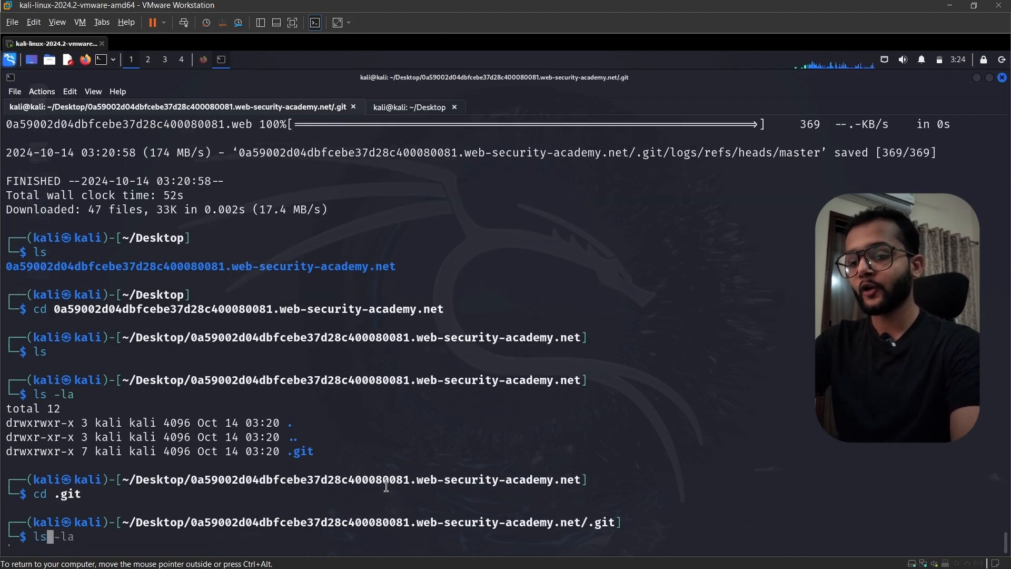
{"action": "key", "text": "Return"}
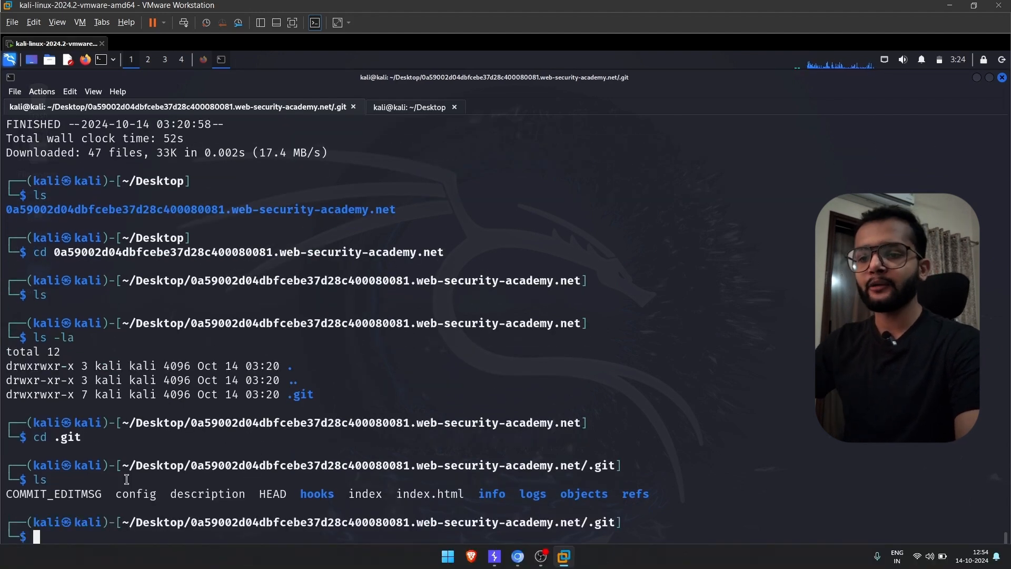
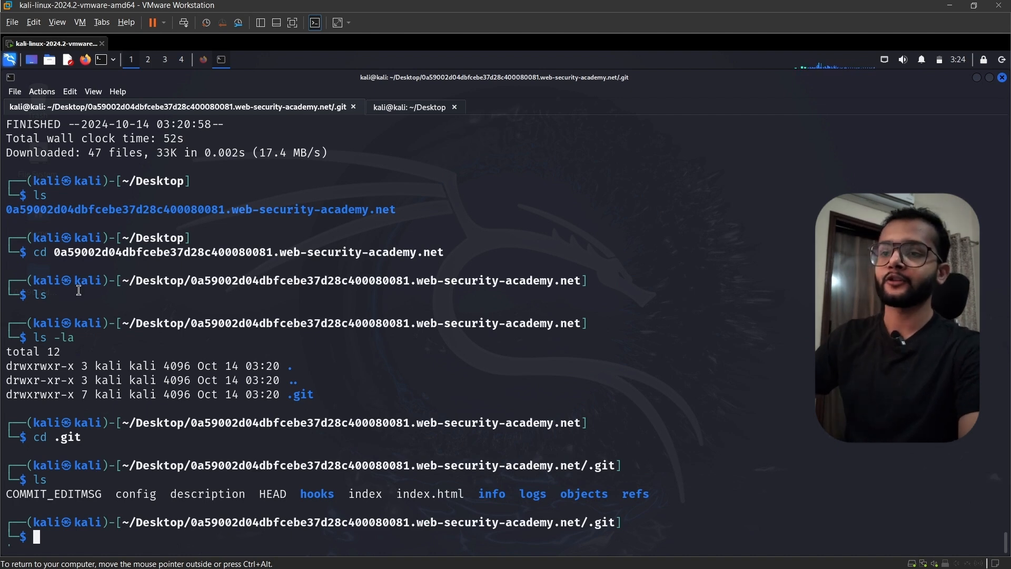
Search Kali's installed applications for Git
{"action": "left_click", "coordinate": [11, 60]}
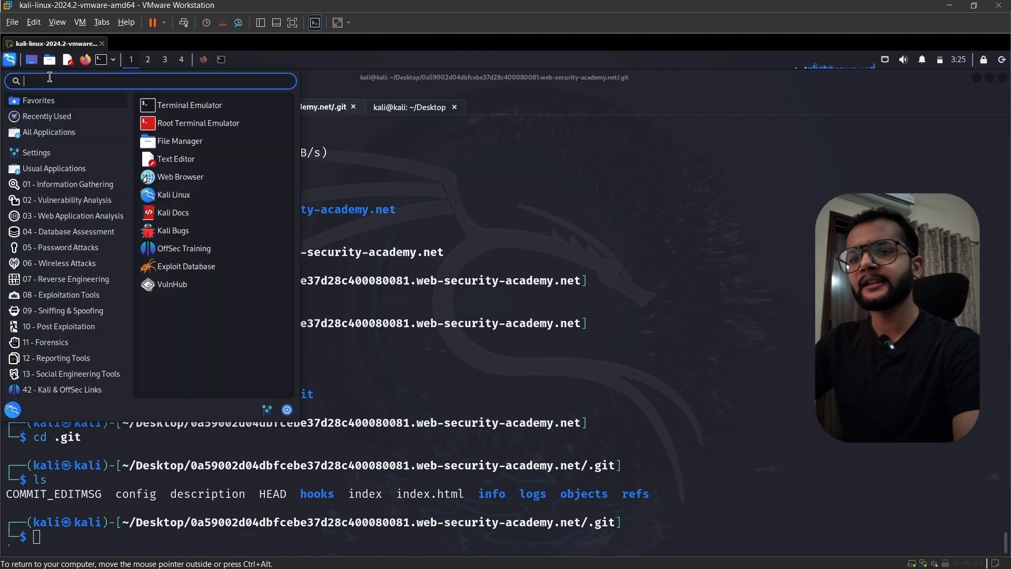
{"action": "type", "text": "Git"}
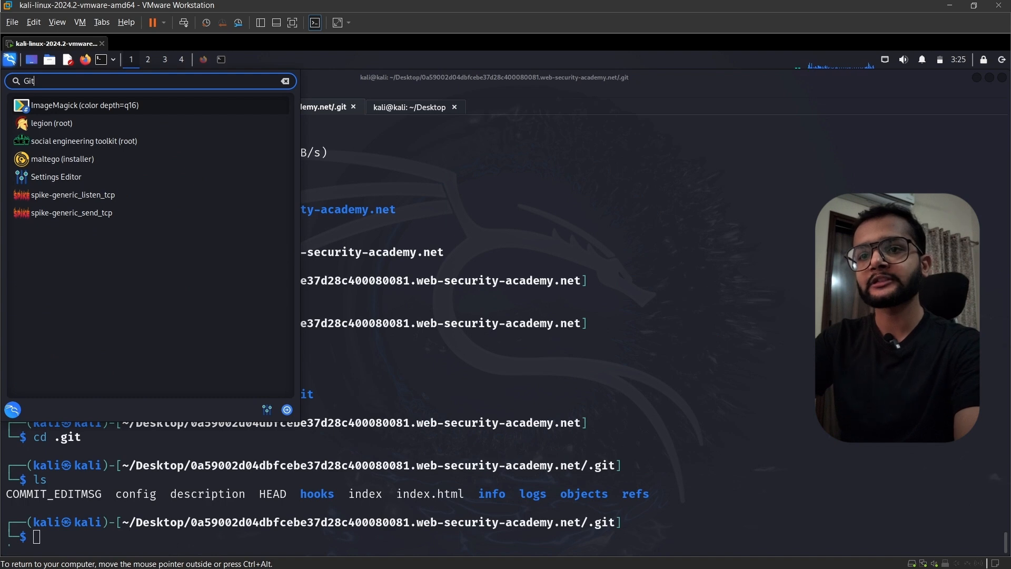
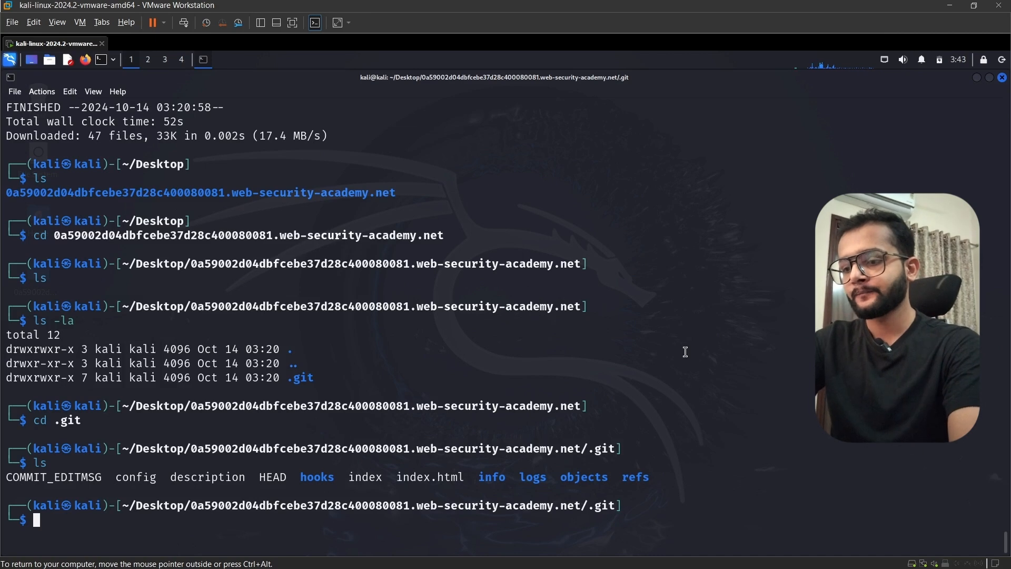
Try to install Git Cola by running sudo apt-get git-cola in the terminal
{"action": "type", "text": "sudo apt-"}
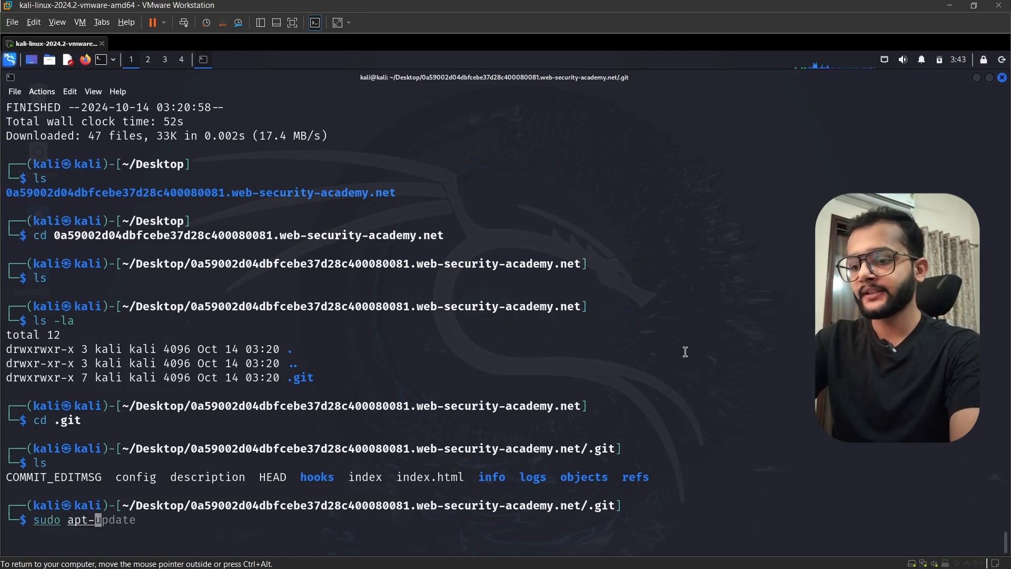
{"action": "type", "text": "get git"}
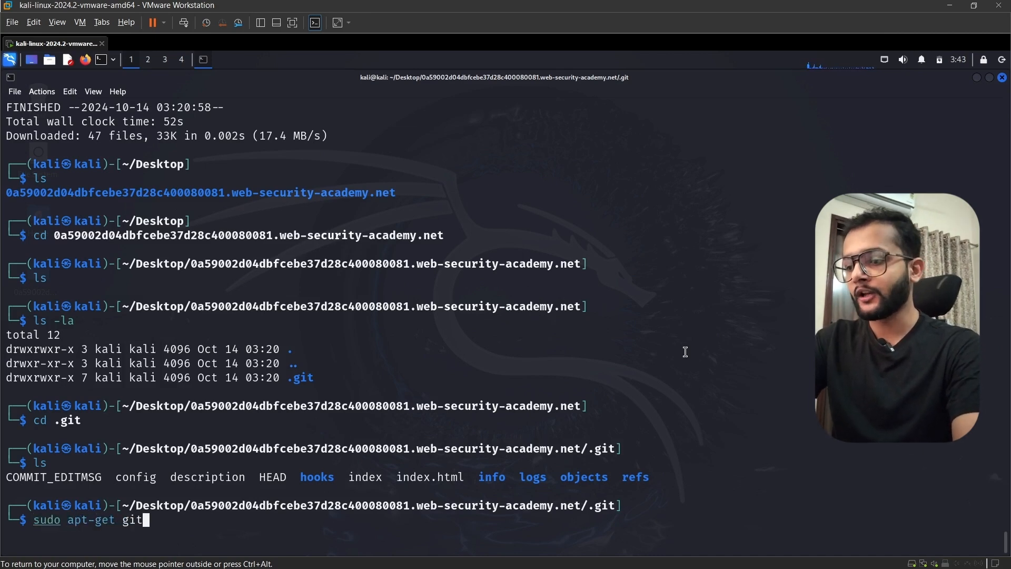
{"action": "type", "text": "-cola"}
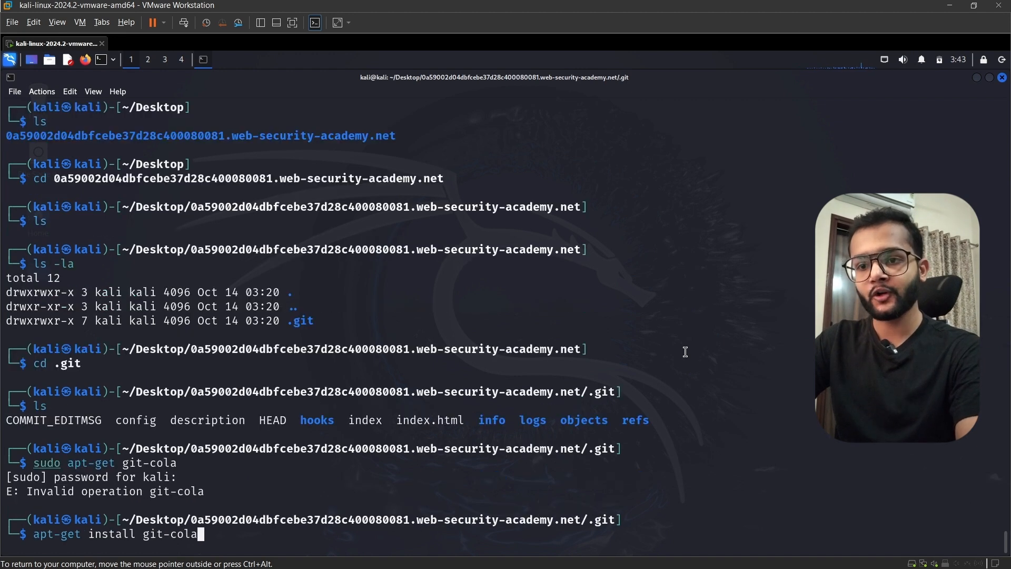
Run sudo apt-get install git-cola by adding sudo in front of the entered install command
{"action": "key", "text": "ctrl+Left"}
{"action": "key", "text": "ctrl+Left"}
{"action": "key", "text": "ctrl+Left"}
{"action": "type", "text": "sudo"}
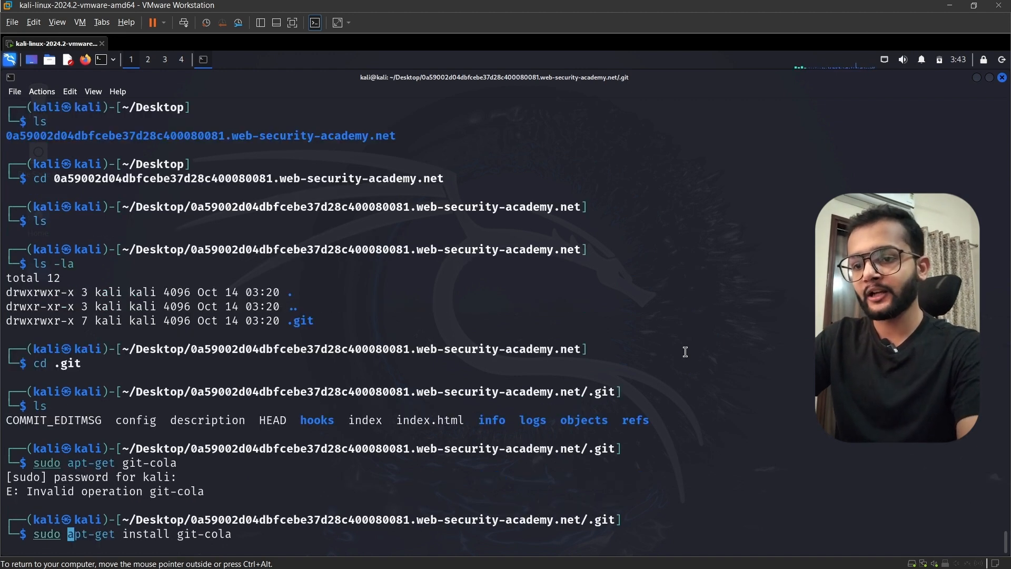
{"action": "key", "text": "ctrl+Right"}
{"action": "key", "text": "ctrl+Right"}
{"action": "key", "text": "ctrl+Right"}
{"action": "key", "text": "Return"}
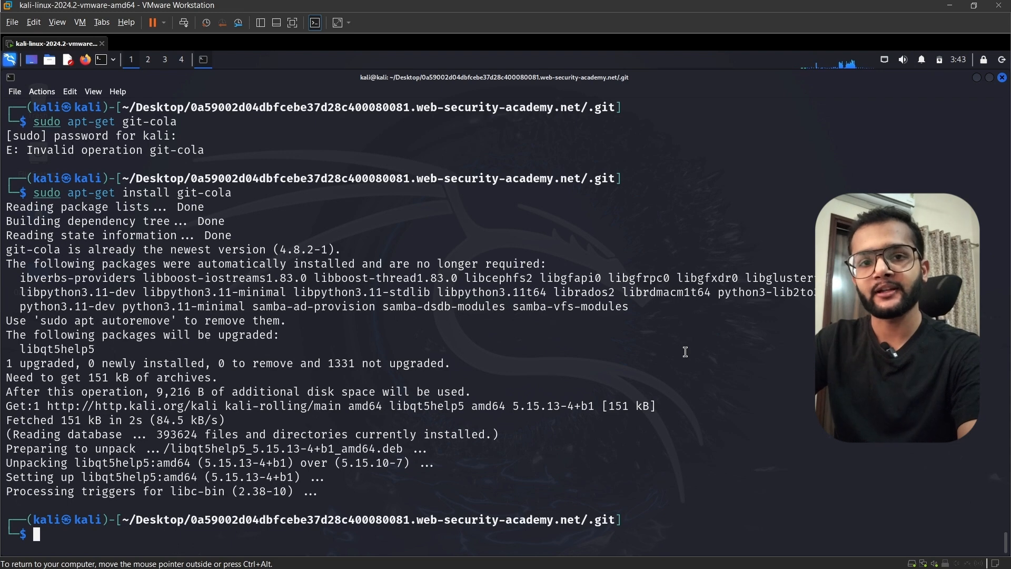
Find and launch Git Cola from Kali's applications, moving its startup window slightly upward
{"action": "left_click", "coordinate": [13, 63]}
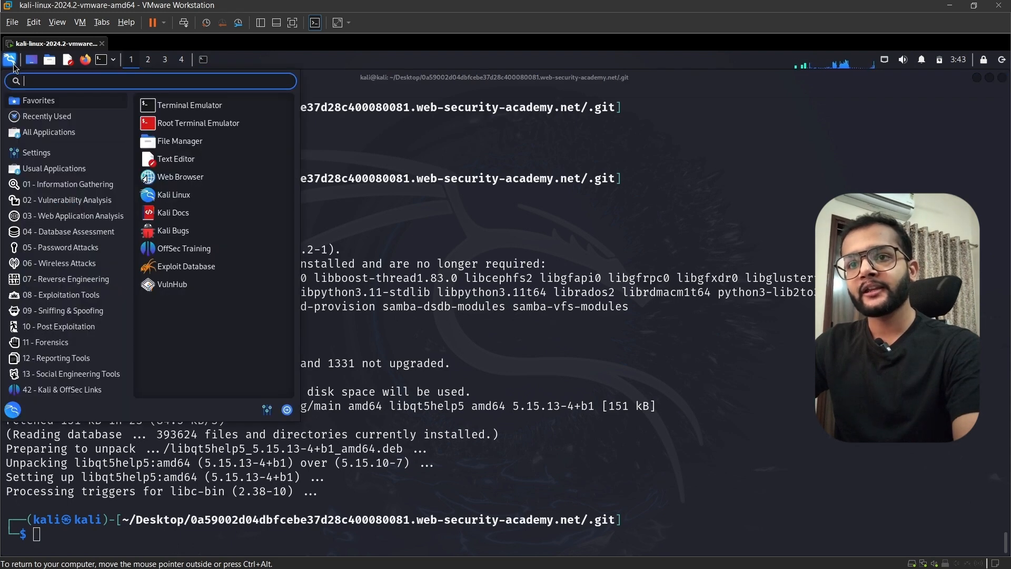
{"action": "type", "text": "git"}
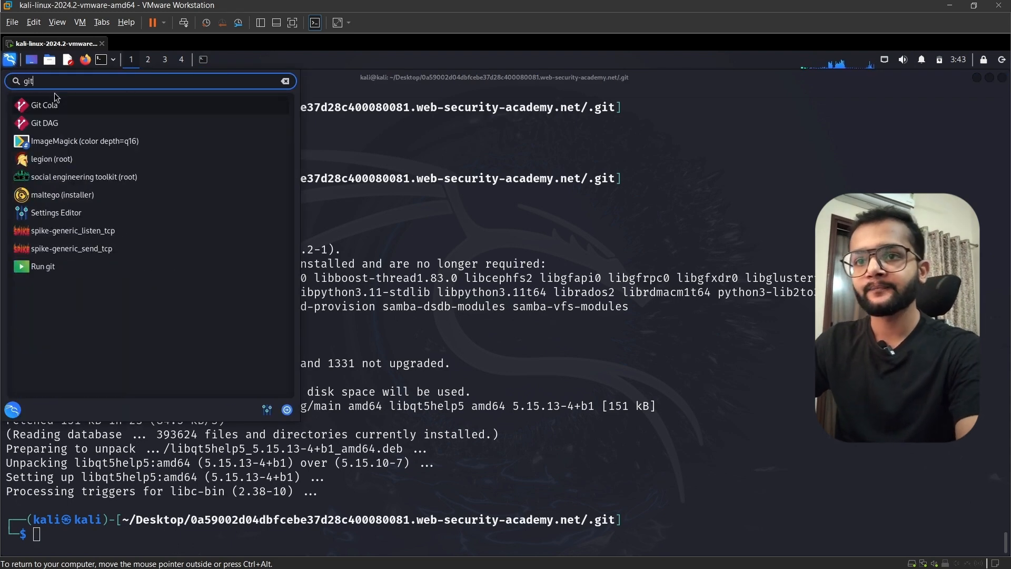
{"action": "left_click", "coordinate": [42, 102]}
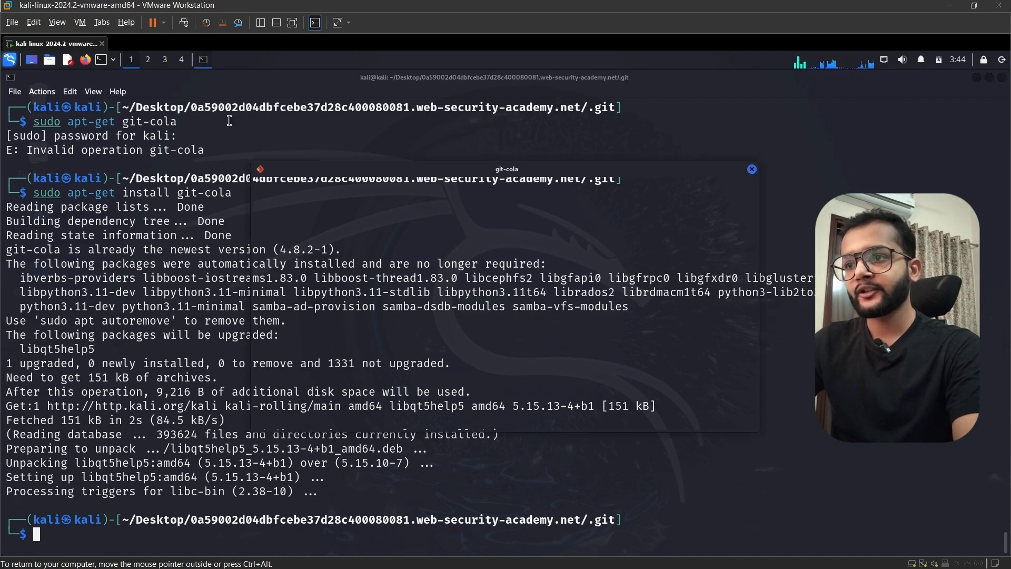
{"action": "left_click_drag", "start_coordinate": [529, 174], "coordinate": [502, 147]}
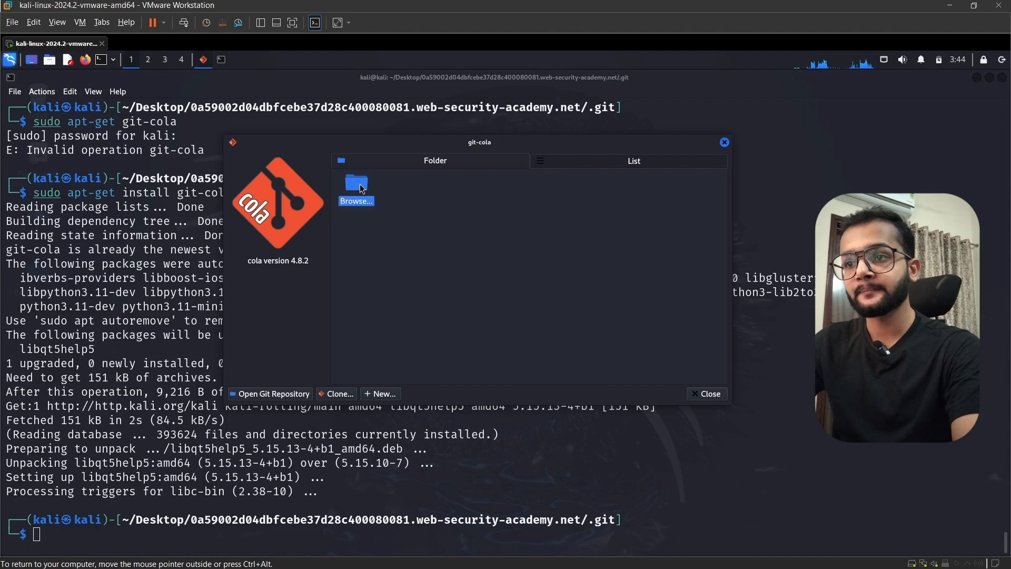
Browse to the downloaded 0a59002d04dbfcebe37d28c400080081.web-security-academy.net folder on the Desktop and open it as the Git repository
{"action": "left_click", "coordinate": [358, 187]}
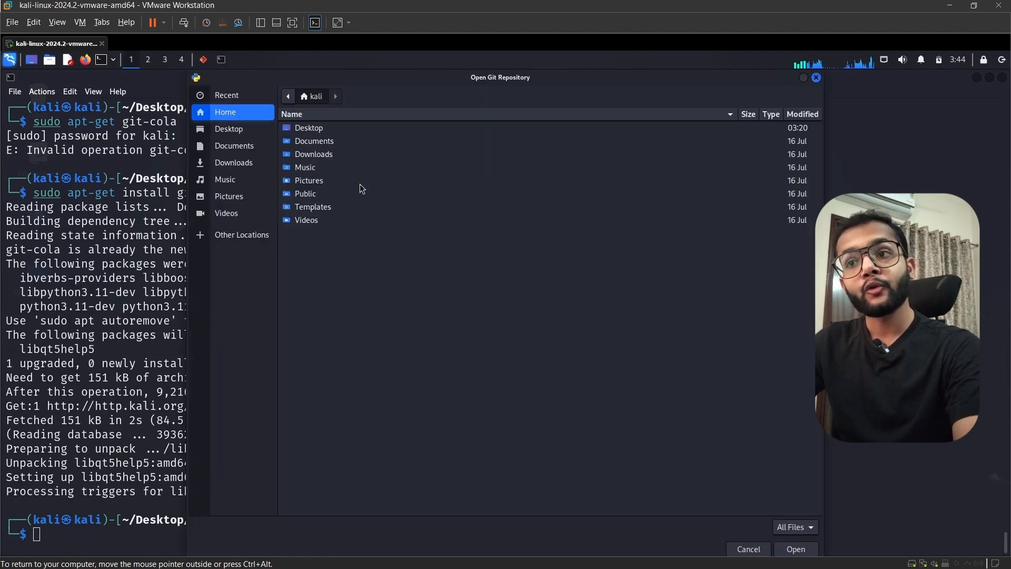
{"action": "double_click", "coordinate": [307, 129]}
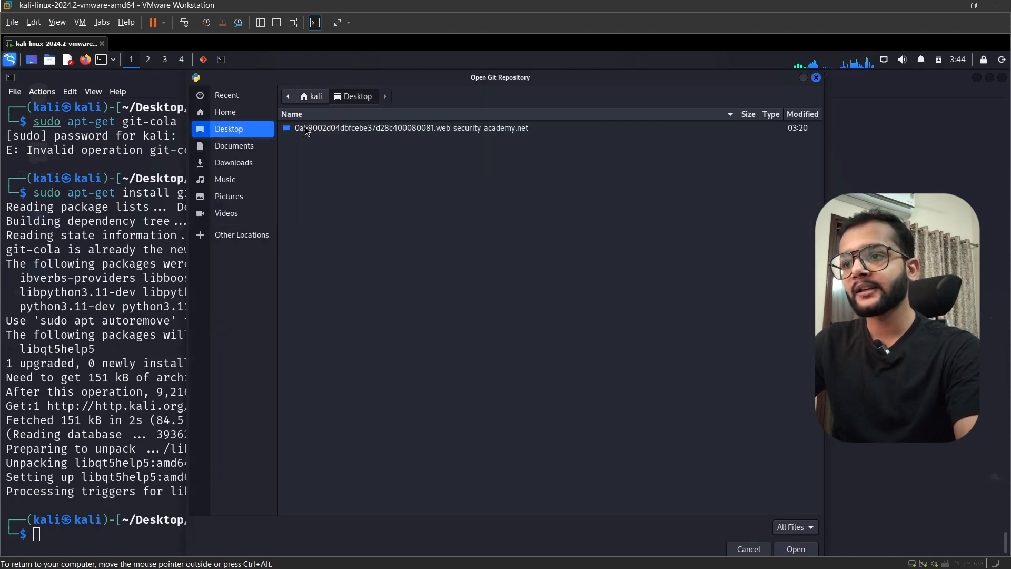
{"action": "double_click", "coordinate": [335, 129]}
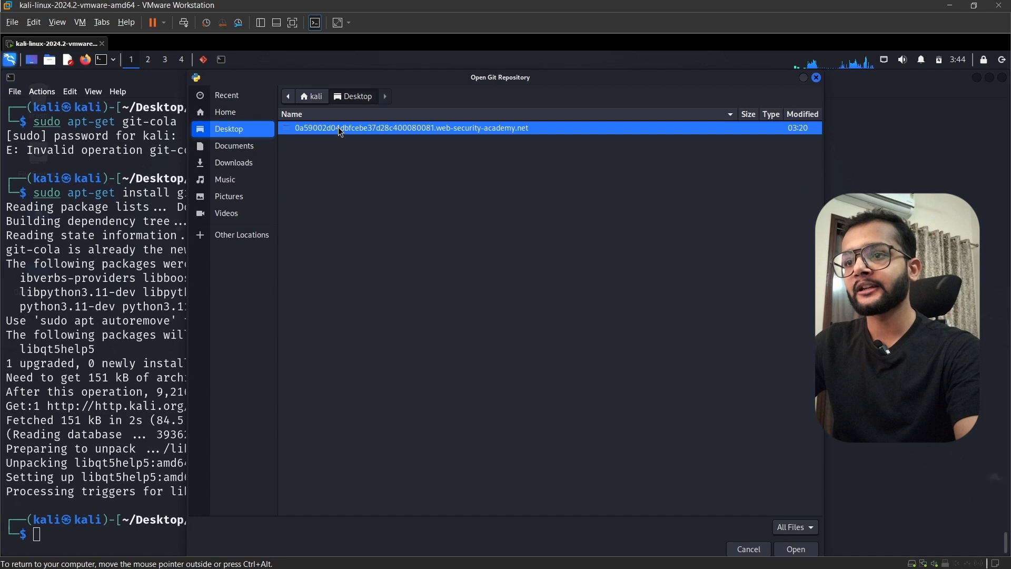
{"action": "left_click", "coordinate": [796, 548]}
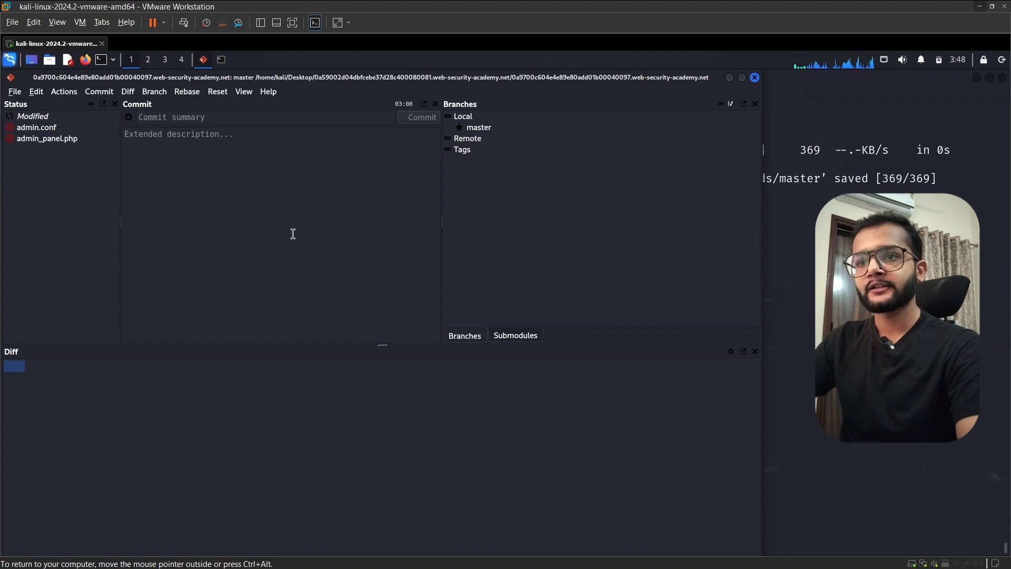
Undo the last commit on the master branch and confirm it
{"action": "left_click", "coordinate": [219, 95]}
{"action": "left_click", "coordinate": [247, 120]}
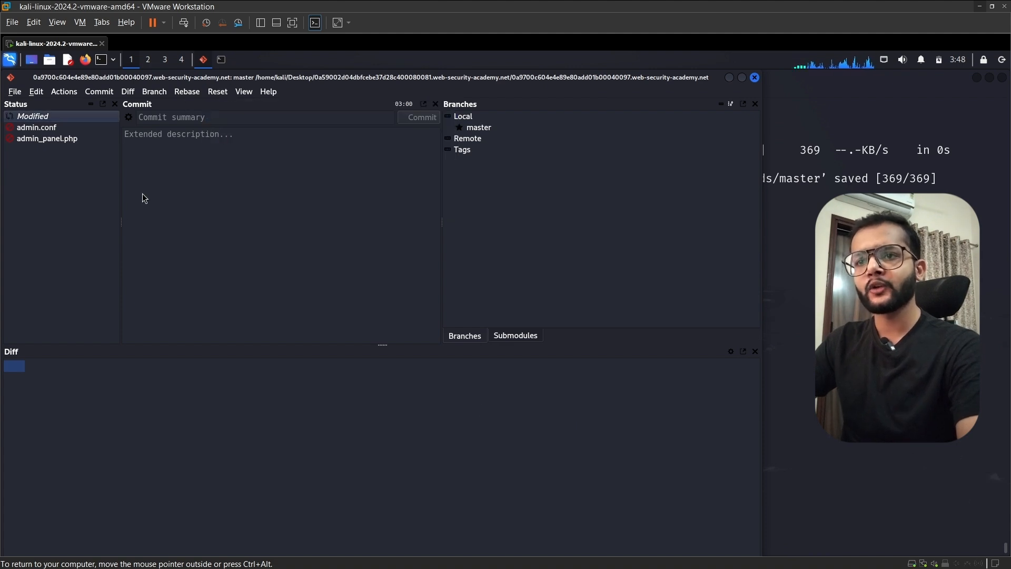
{"action": "left_click", "coordinate": [543, 164]}
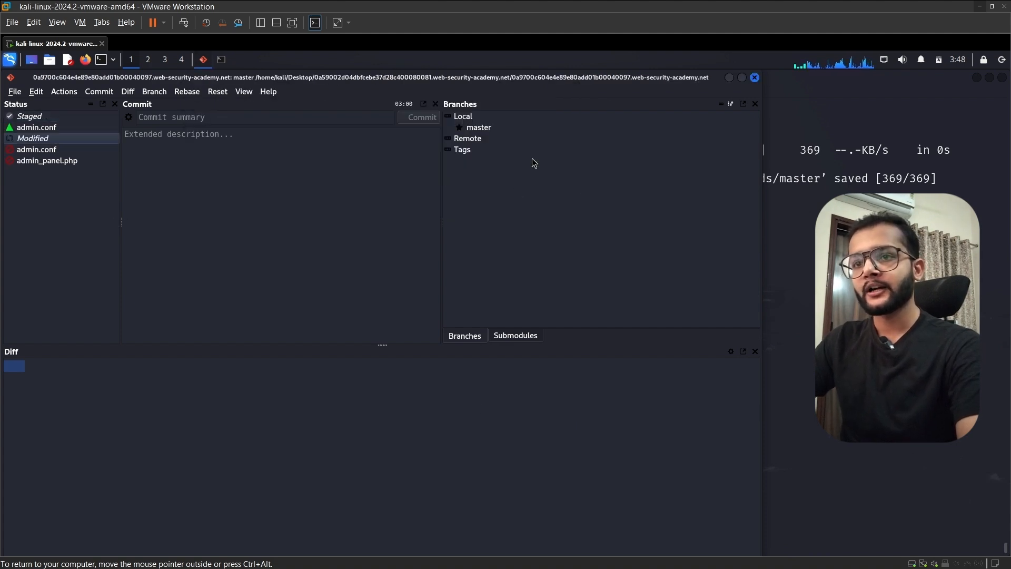
Show the diff of the staged admin.conf and select the administrator password value in its removed line
{"action": "left_click", "coordinate": [53, 128]}
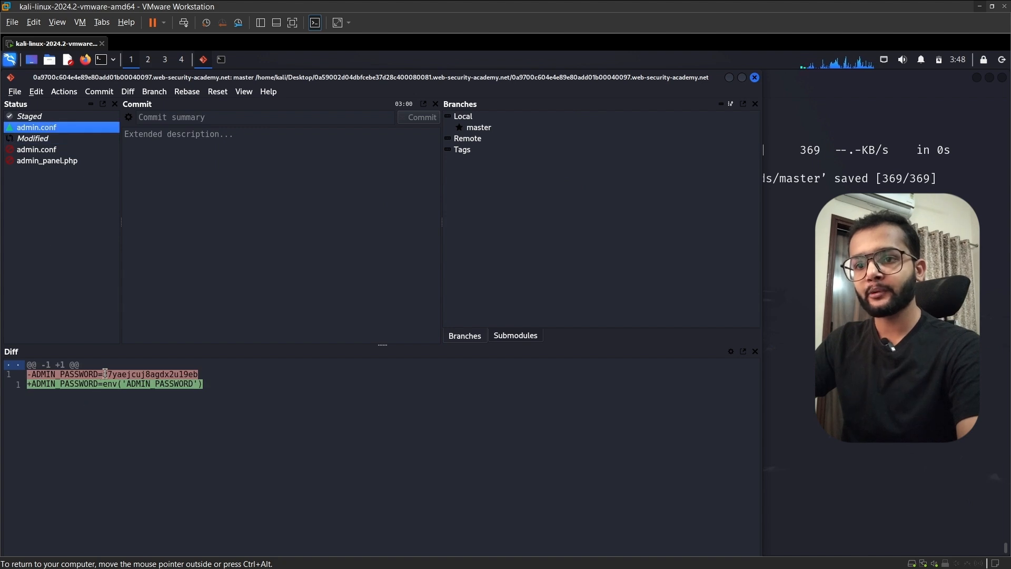
{"action": "left_click_drag", "start_coordinate": [107, 374], "coordinate": [160, 373]}
{"action": "double_click", "coordinate": [160, 373]}
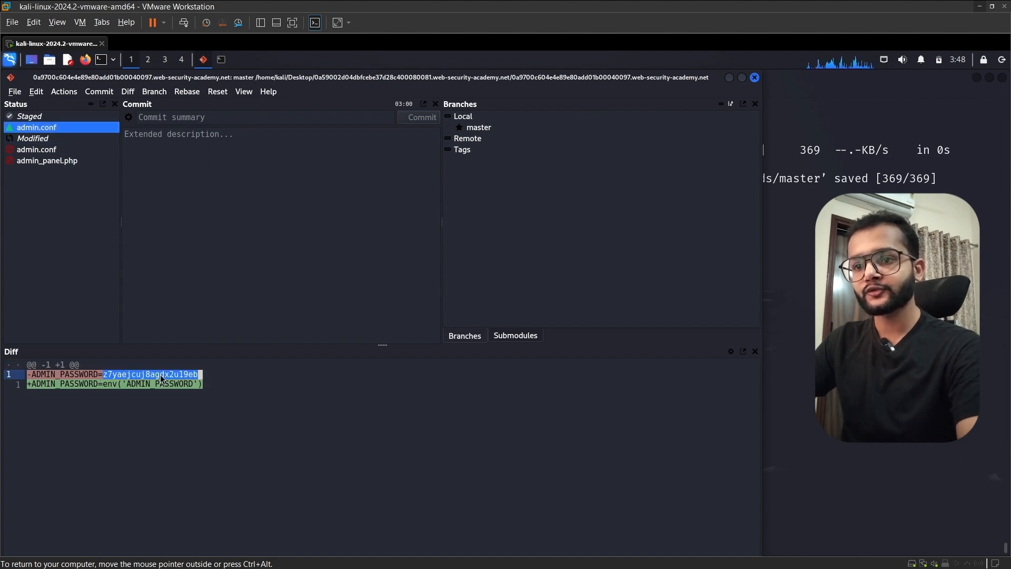
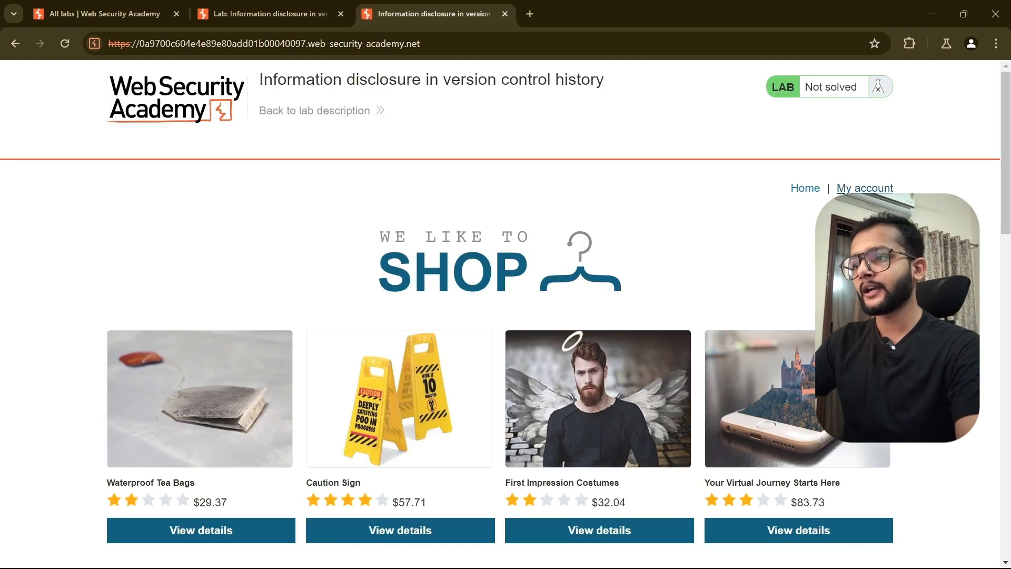
Switch to the lab shop in the browser, log out of the current account and open the login page
{"action": "left_click", "coordinate": [869, 189]}
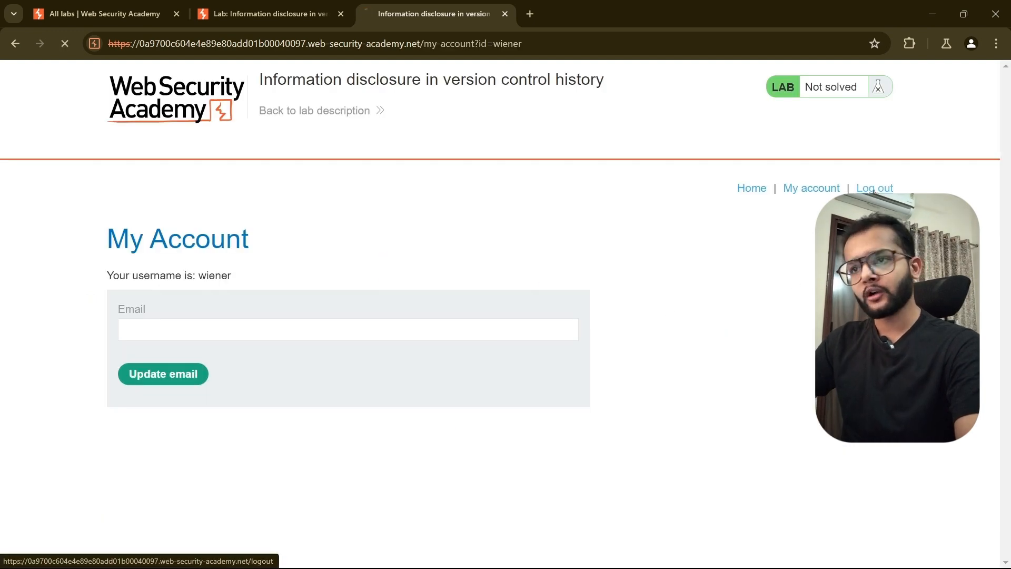
{"action": "left_click", "coordinate": [874, 189]}
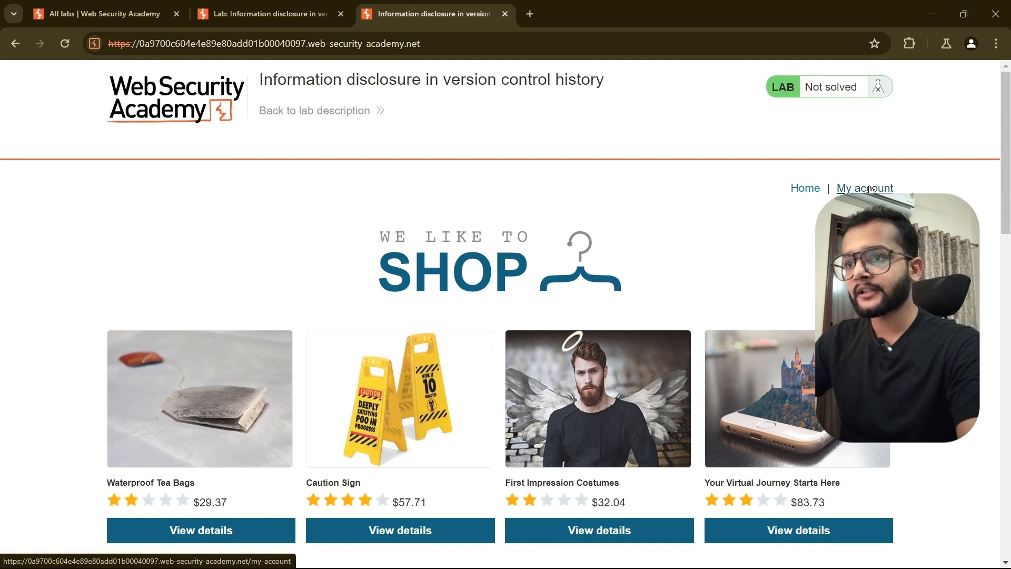
{"action": "left_click", "coordinate": [865, 189]}
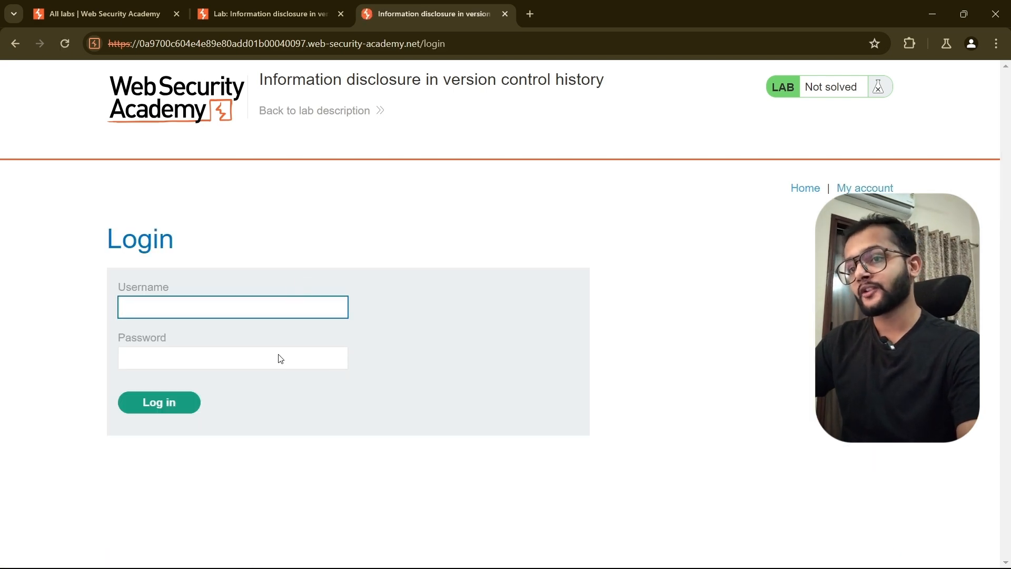
Log in to the lab as administrator with the recovered password and highlight the username line on the account page
{"action": "left_click", "coordinate": [280, 357]}
{"action": "key", "text": "ctrl+v"}
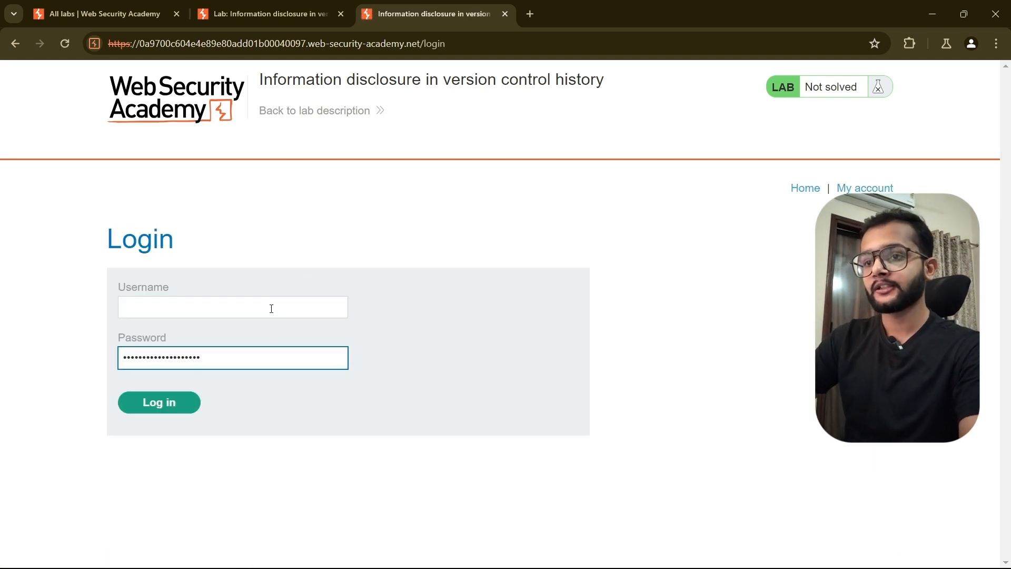
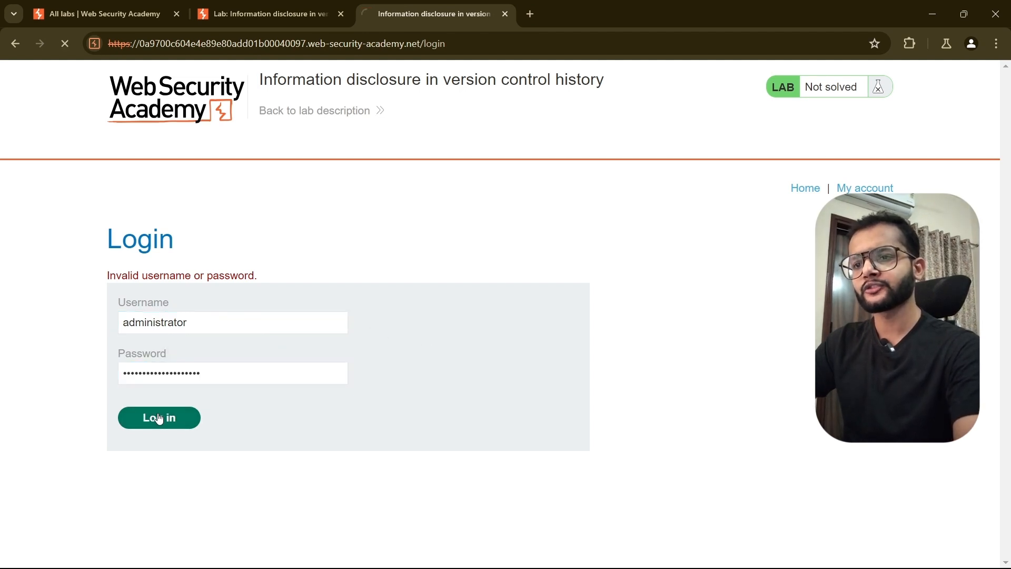
{"action": "left_click_drag", "start_coordinate": [108, 276], "coordinate": [274, 279]}
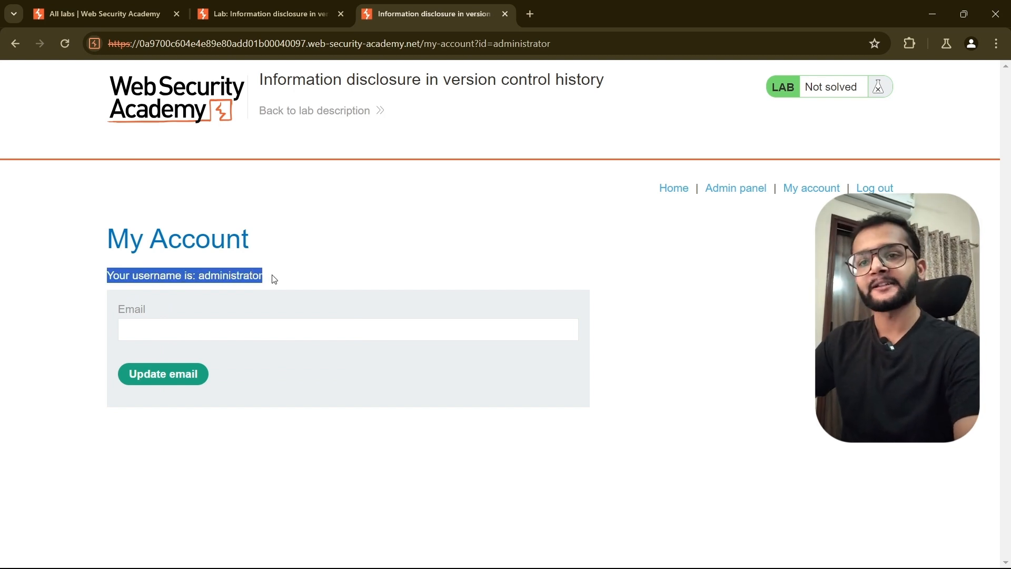
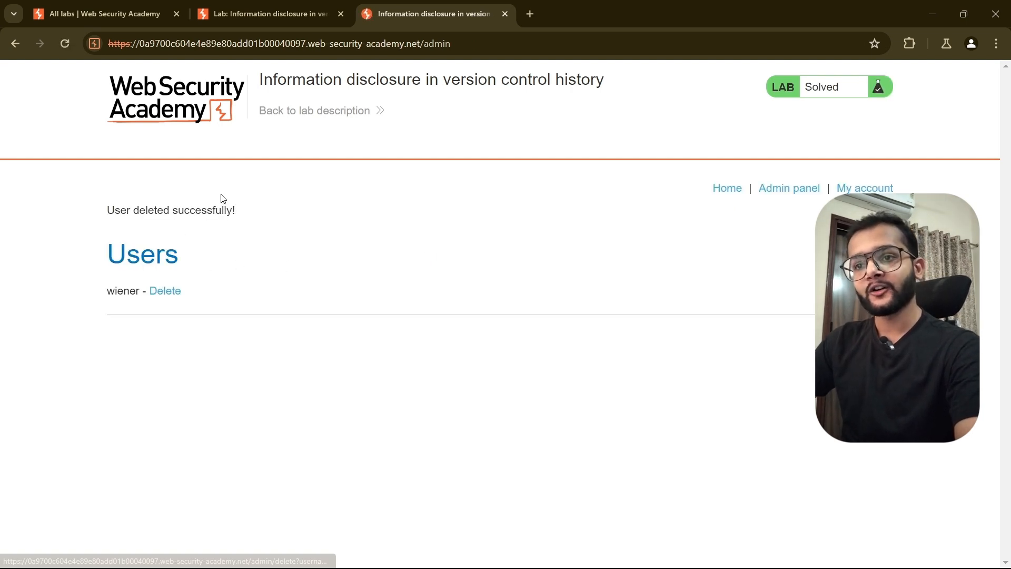
{"action": "left_click_drag", "start_coordinate": [105, 179], "coordinate": [440, 175]}
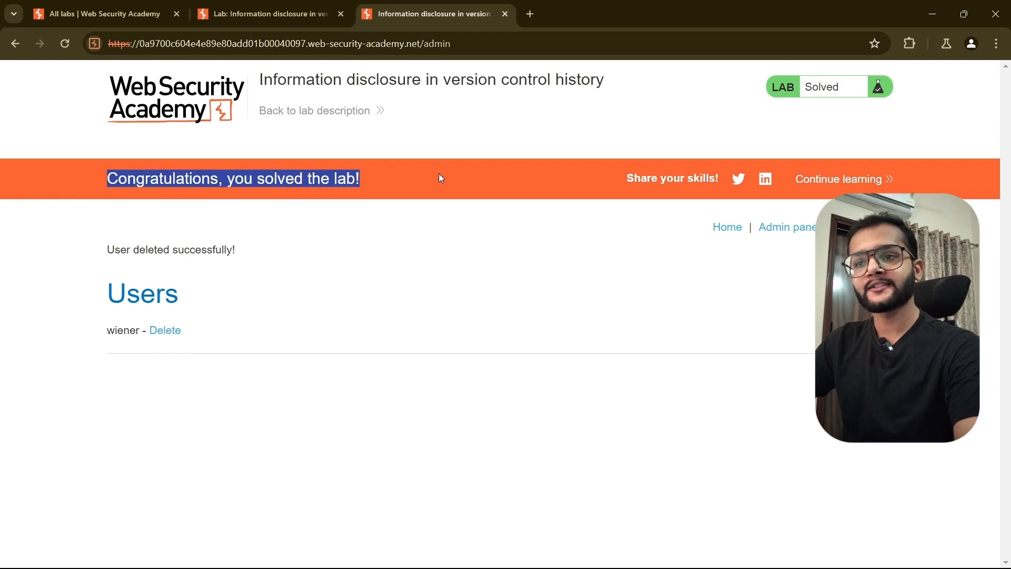
{"action": "left_click", "coordinate": [438, 183]}
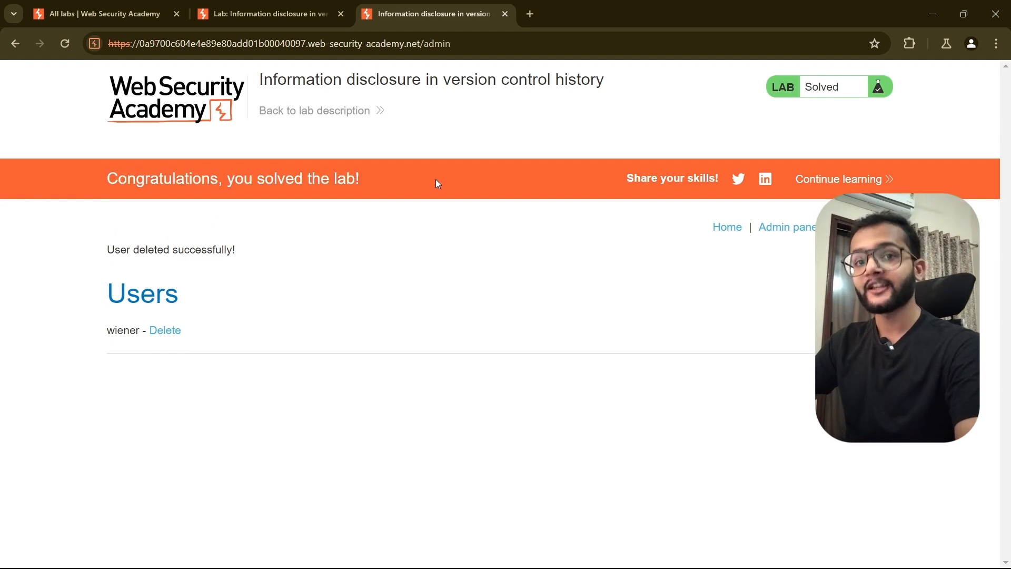